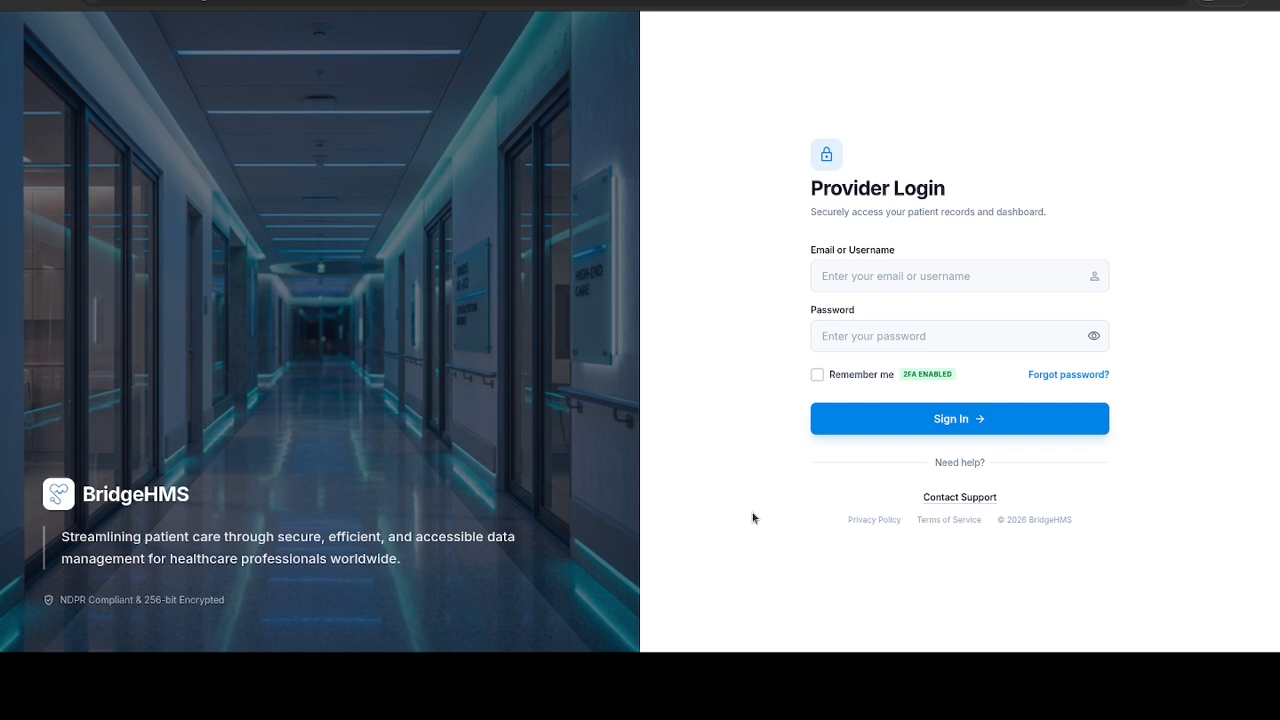
# Step: Sign in to the provider login page with the account username and password
pyautogui.click(892, 267)
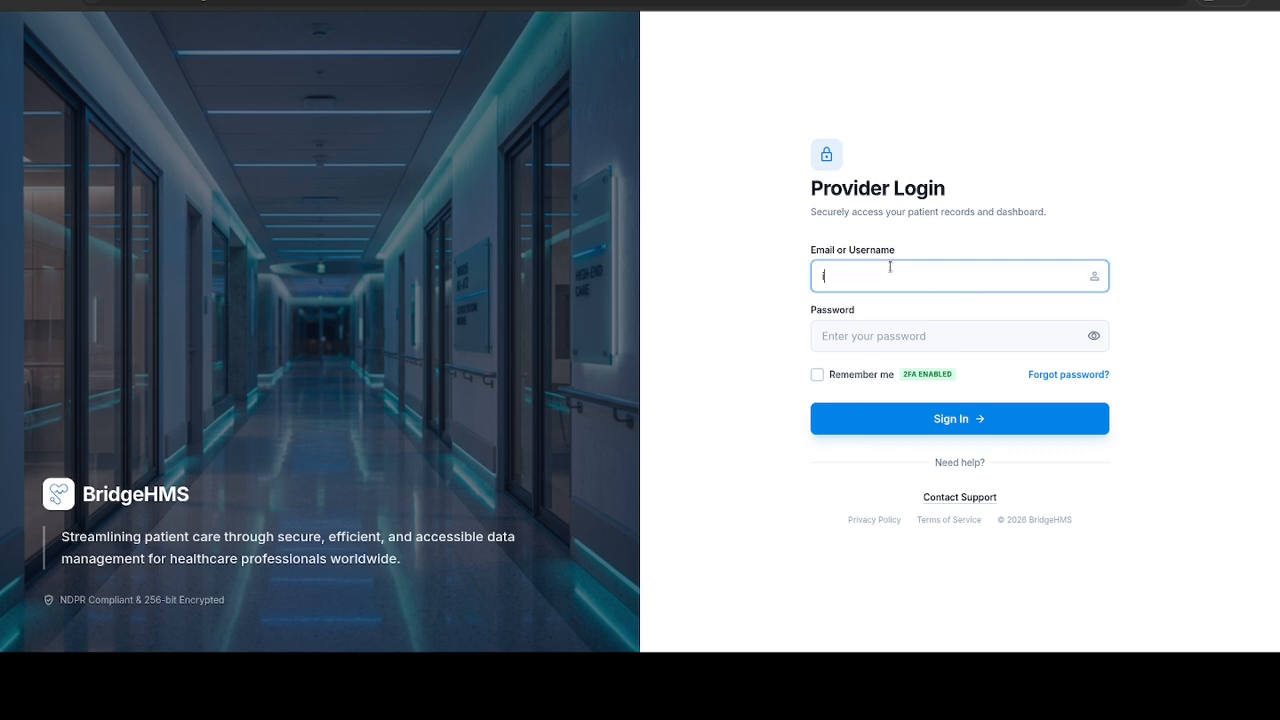
pyautogui.write('miles')
pyautogui.press('Tab')
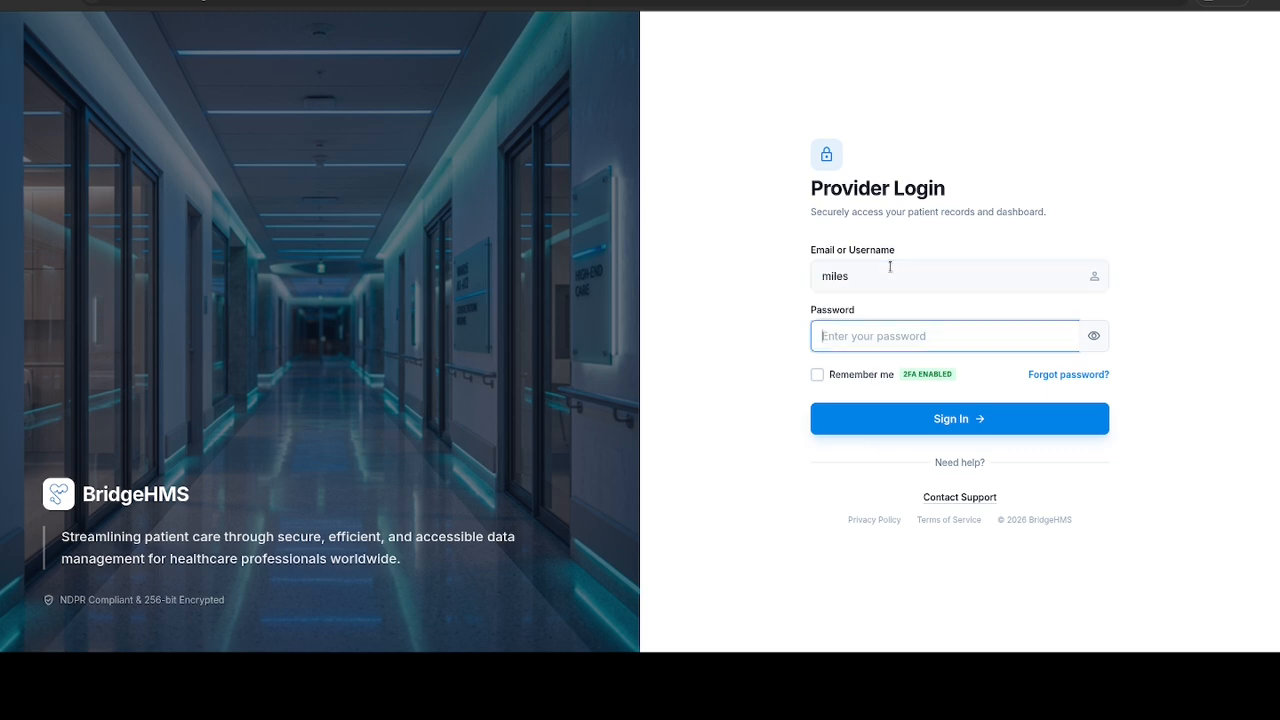
pyautogui.write('••••••••••')
pyautogui.press('Return')
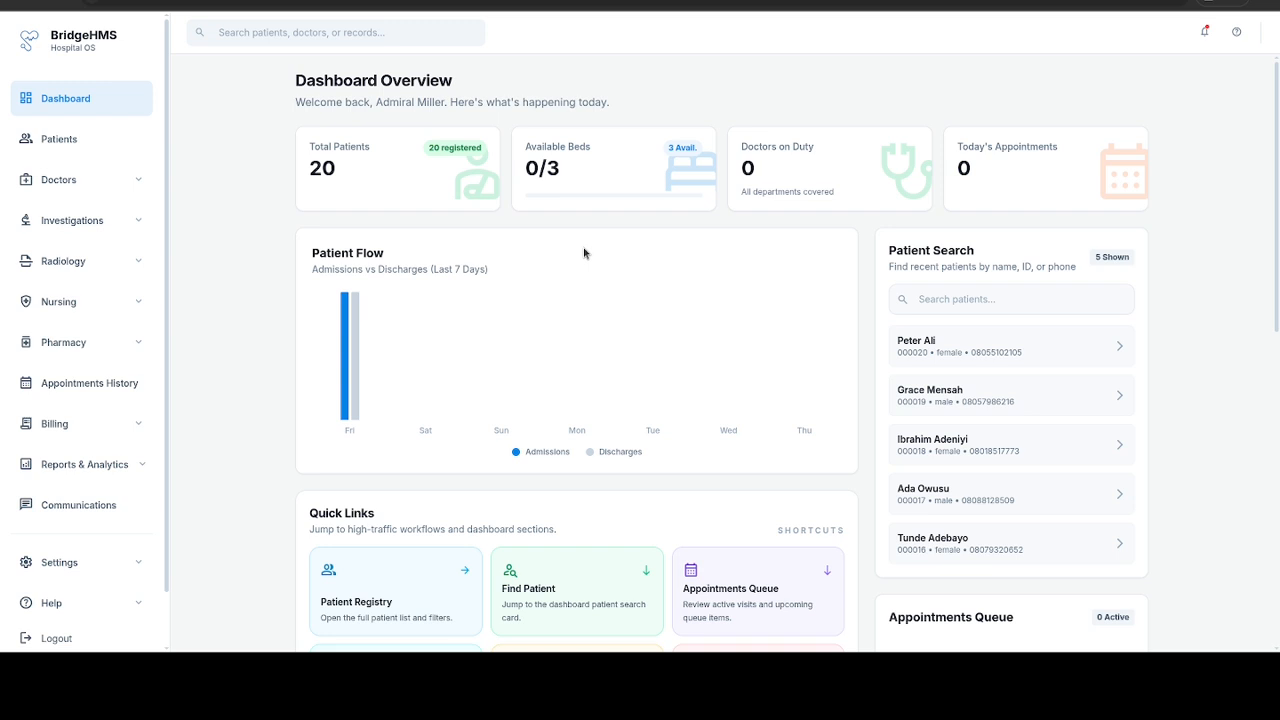
# Step: Open the overview page of the hospital system's settings
pyautogui.click(70, 560)
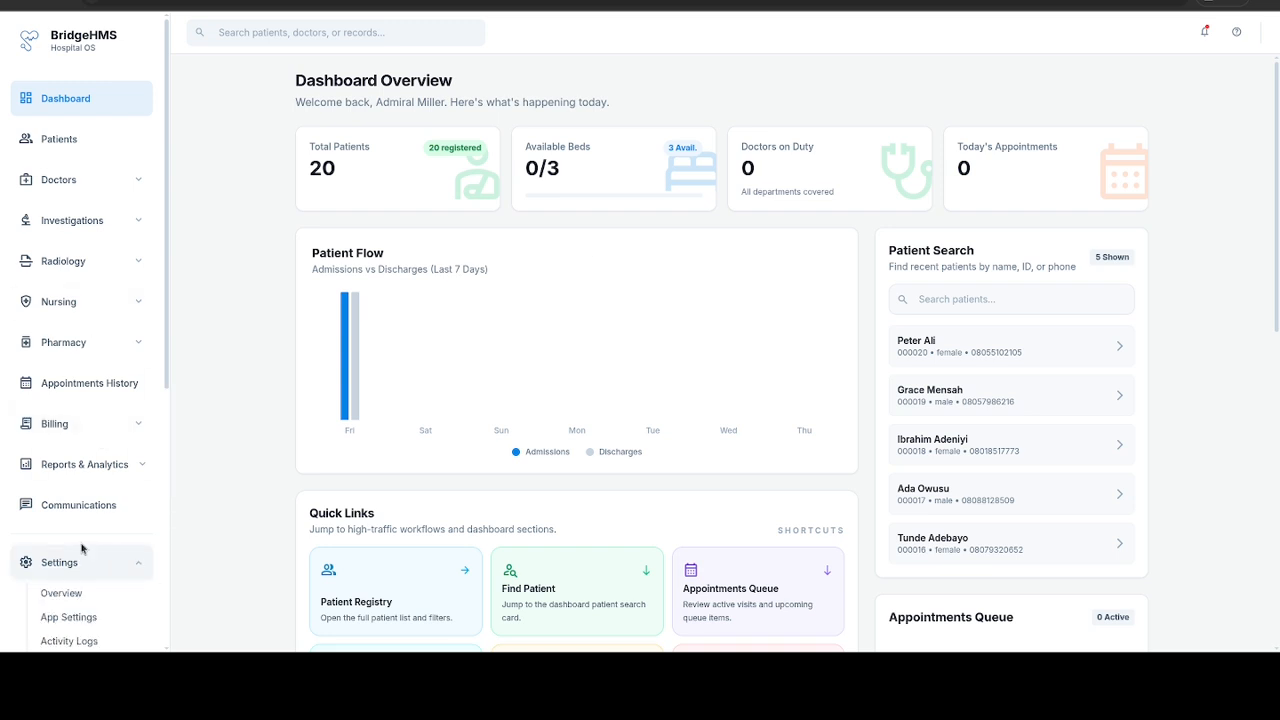
pyautogui.scroll(-4, 86, 571)
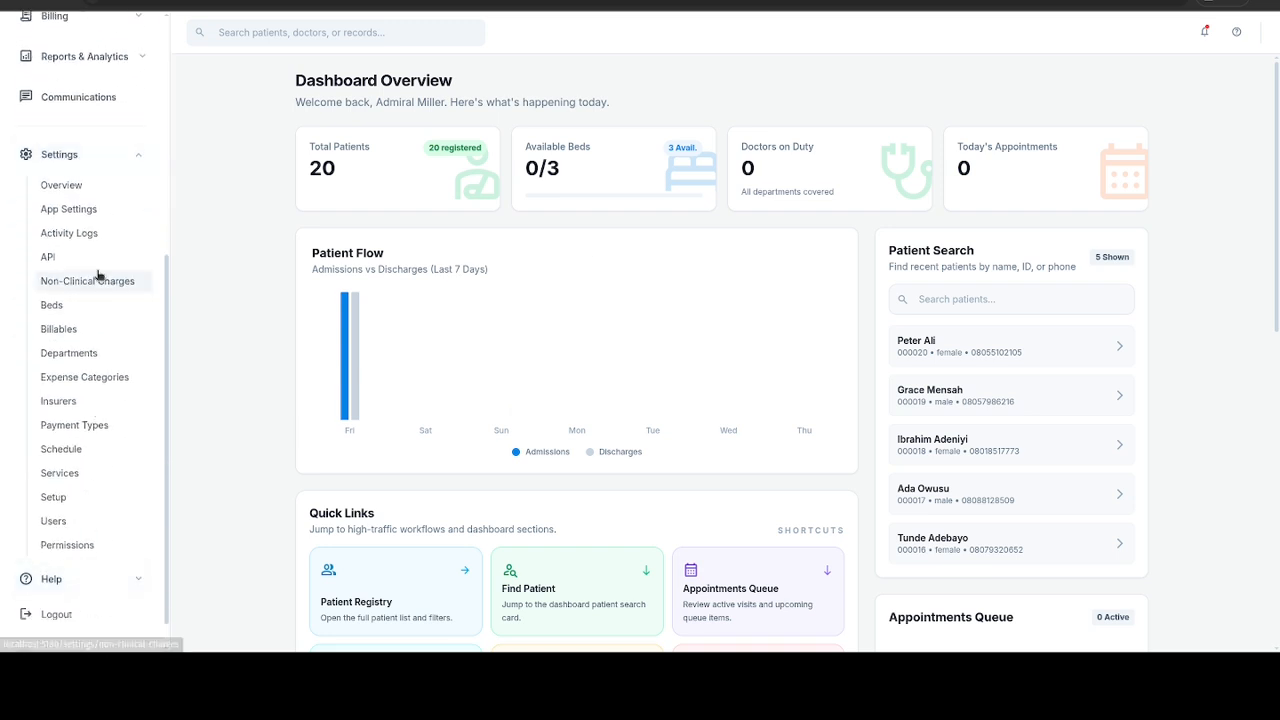
pyautogui.click(77, 186)
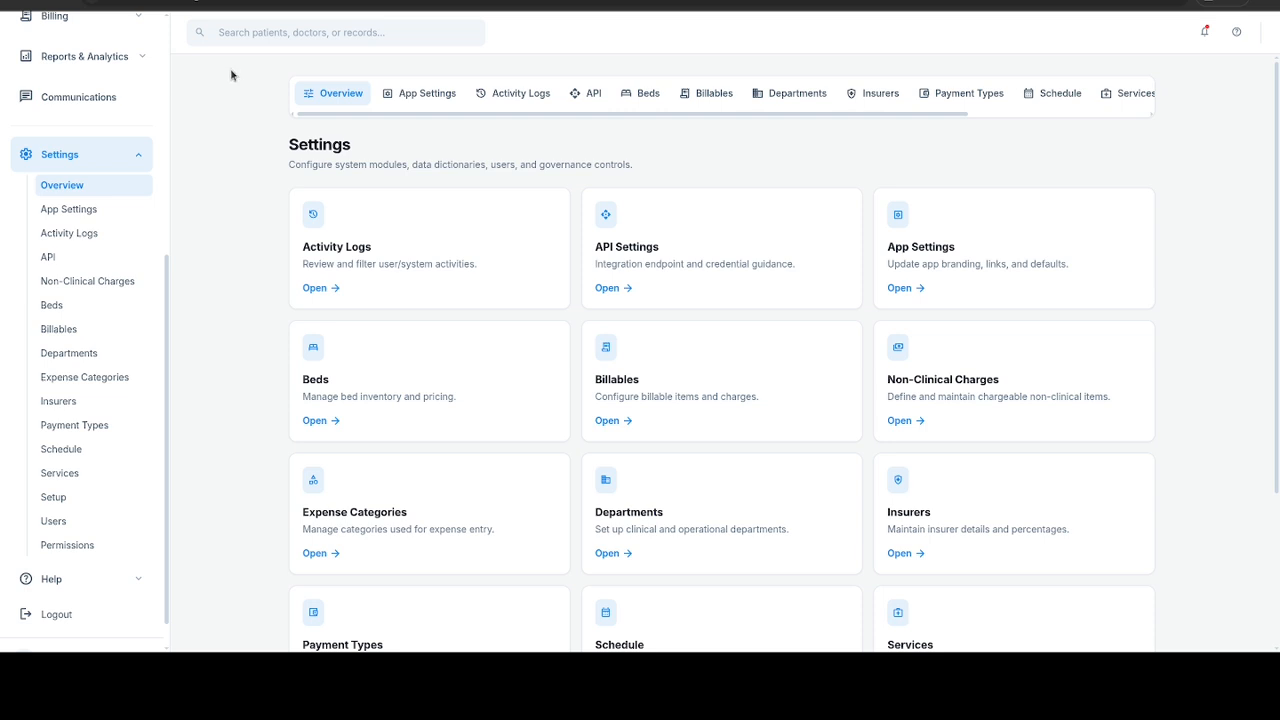
# Step: In App Settings, set the idle logout timeout to 15 minutes and the follow-up visit window to 60 days
pyautogui.click(404, 93)
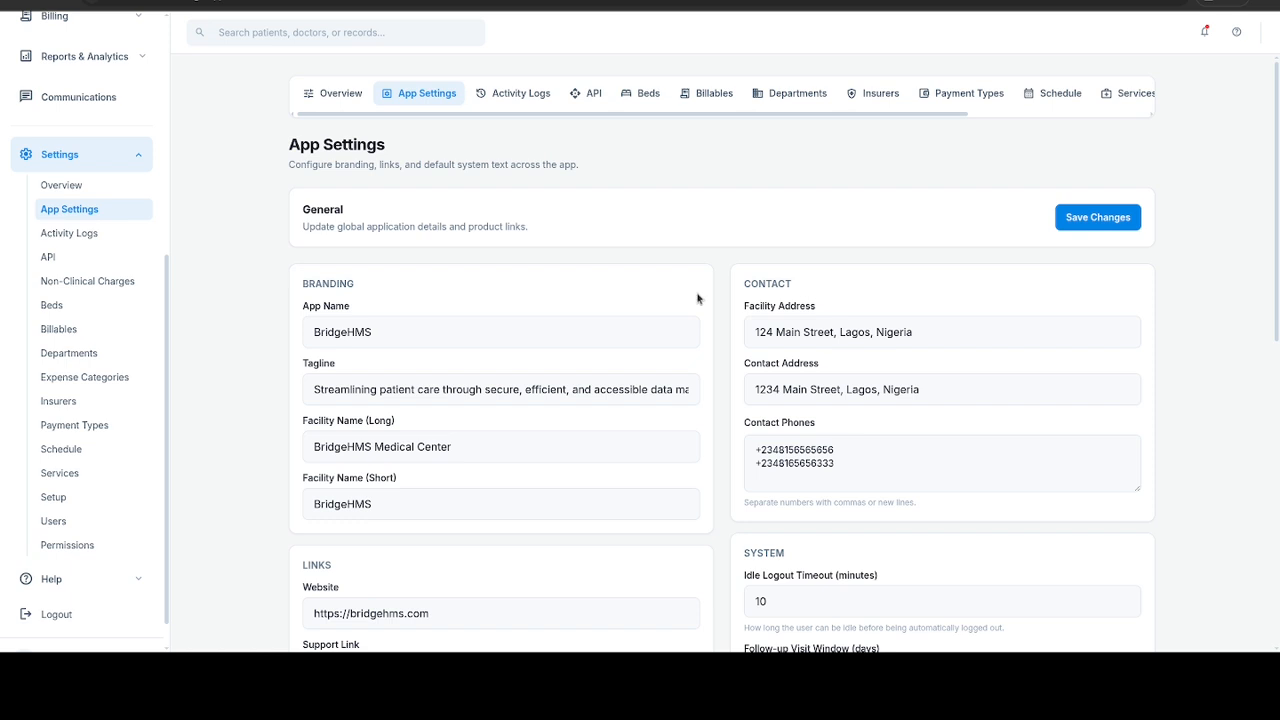
pyautogui.scroll(-2, 696, 295)
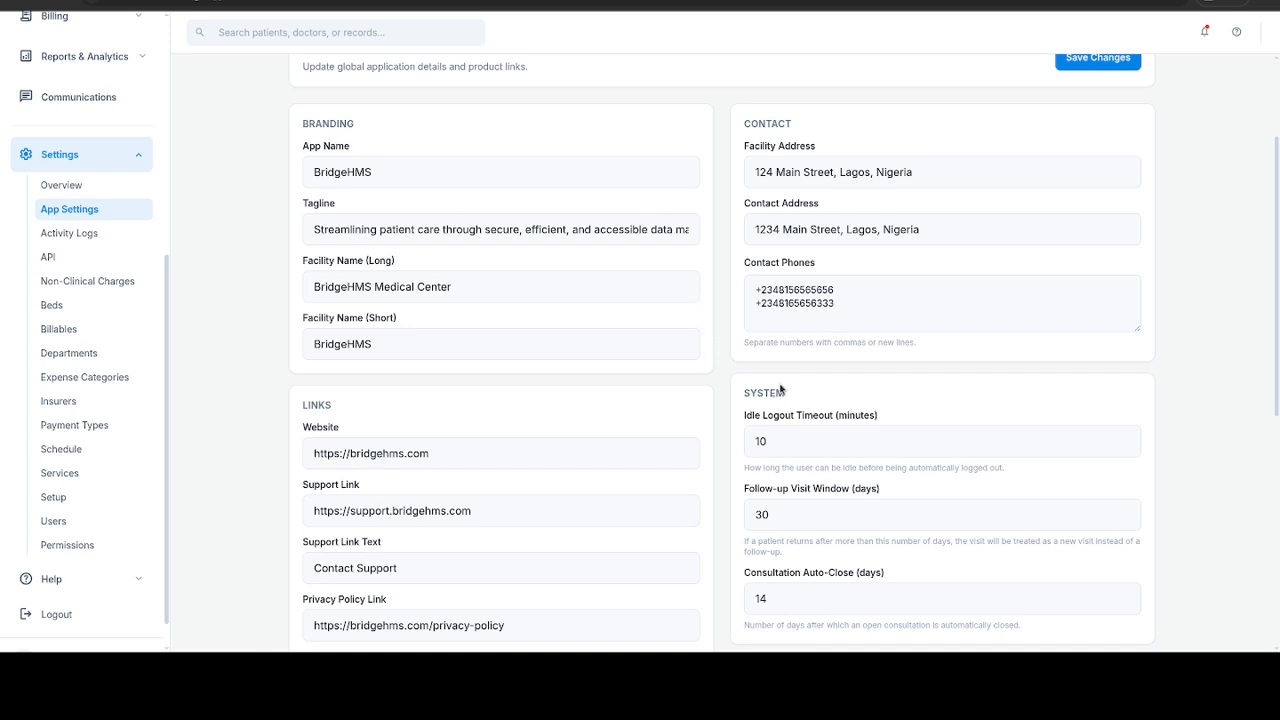
pyautogui.click(799, 438)
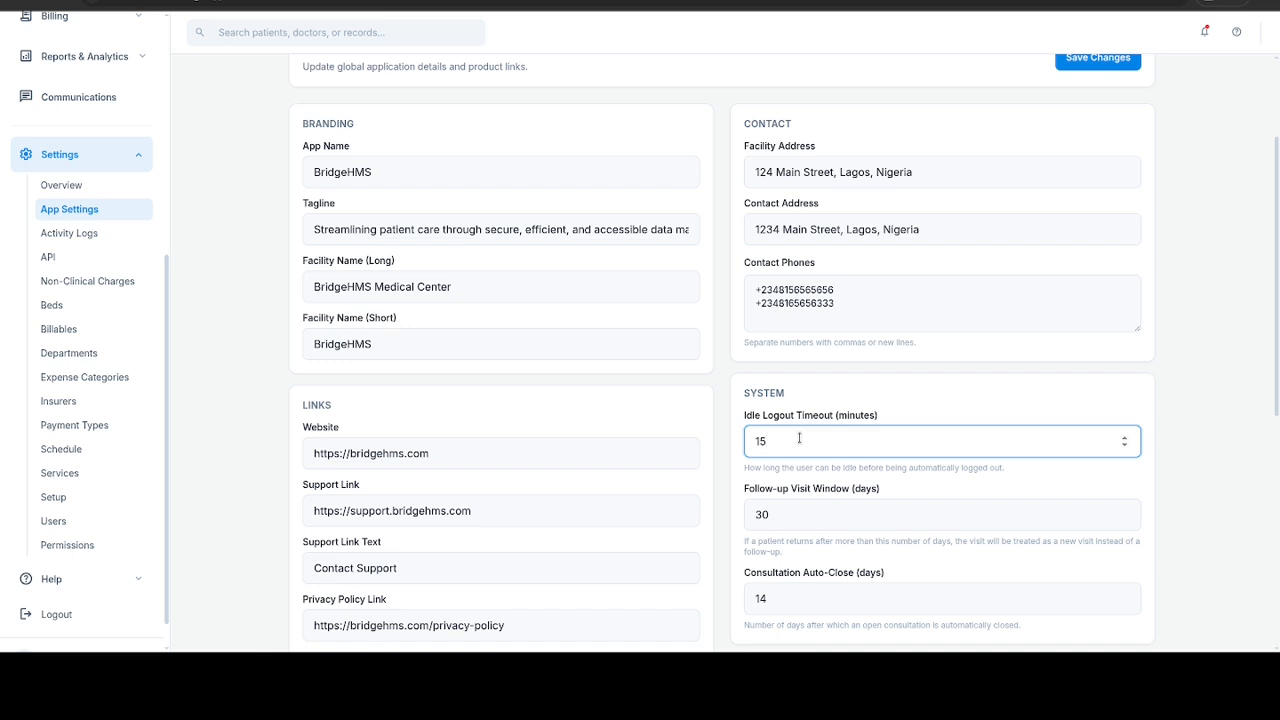
pyautogui.click(795, 513)
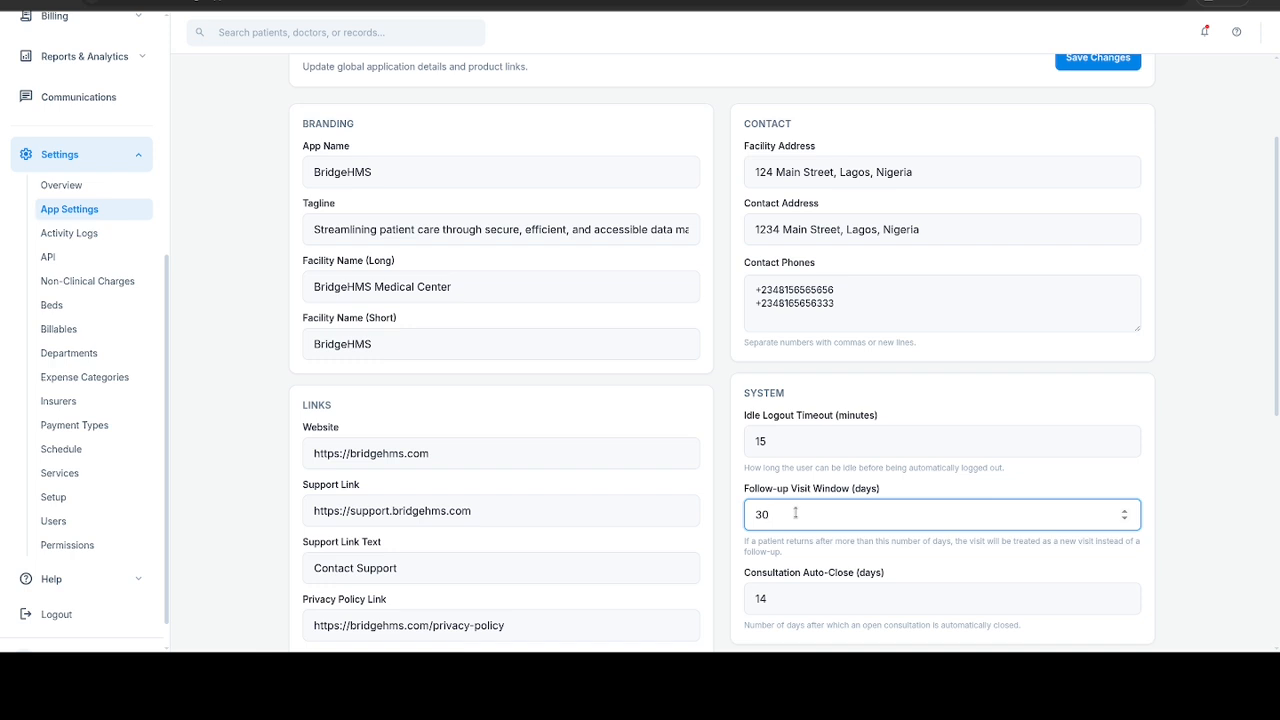
pyautogui.press('BackSpace')
pyautogui.press('BackSpace')
pyautogui.write('60')
# Step: Set the consultation auto-close period to 7 days and save the app settings
pyautogui.click(792, 598)
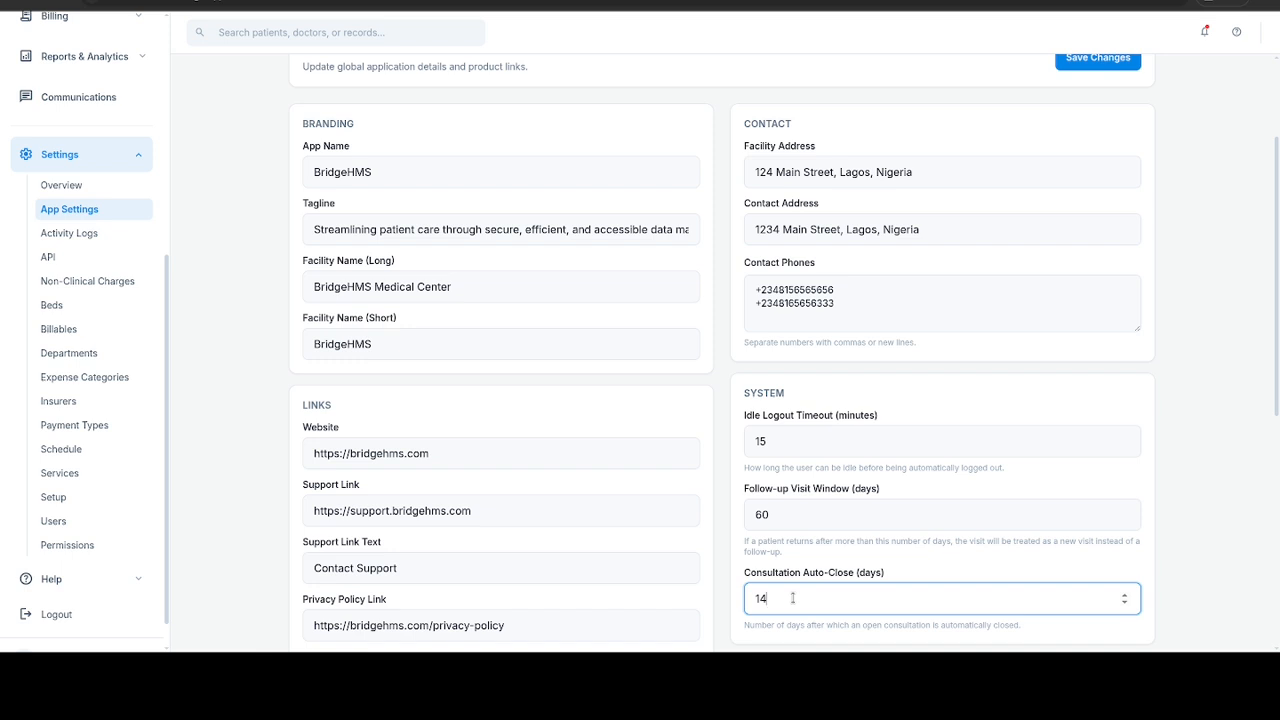
pyautogui.press('BackSpace')
pyautogui.press('BackSpace')
pyautogui.write('7')
pyautogui.scroll(-5, 820, 515)
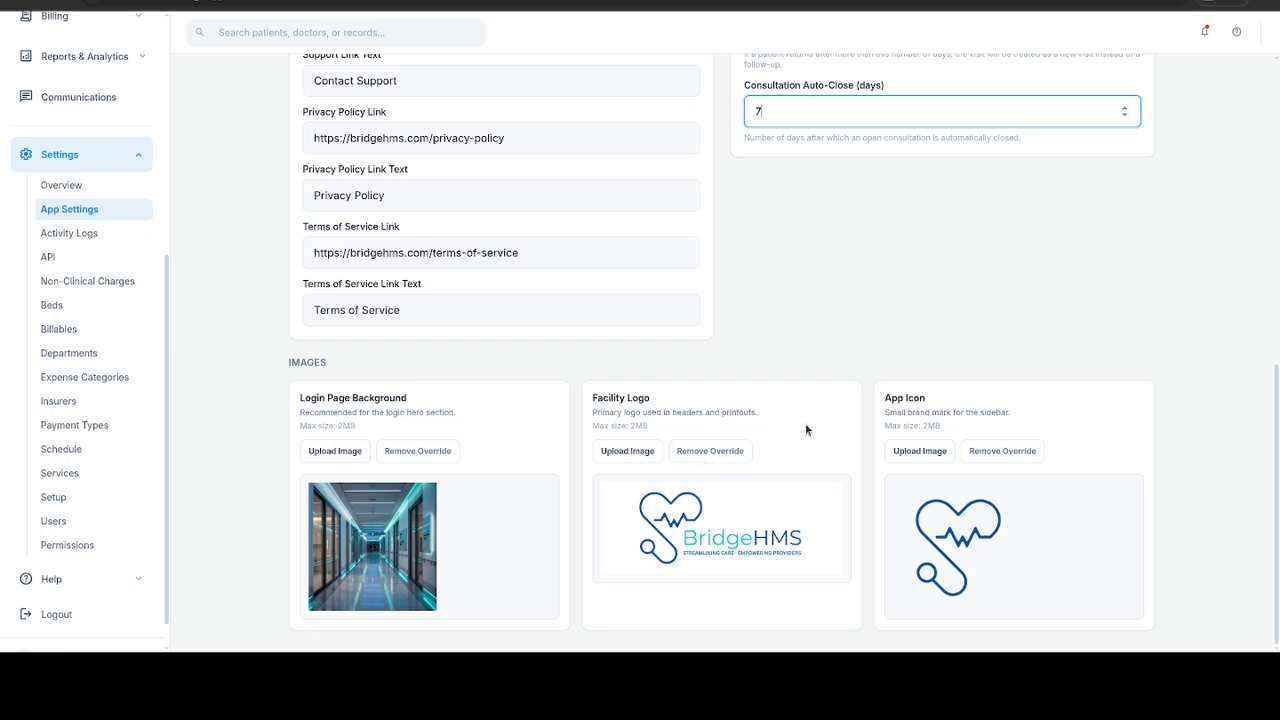
pyautogui.scroll(4, 808, 430)
pyautogui.scroll(3, 810, 437)
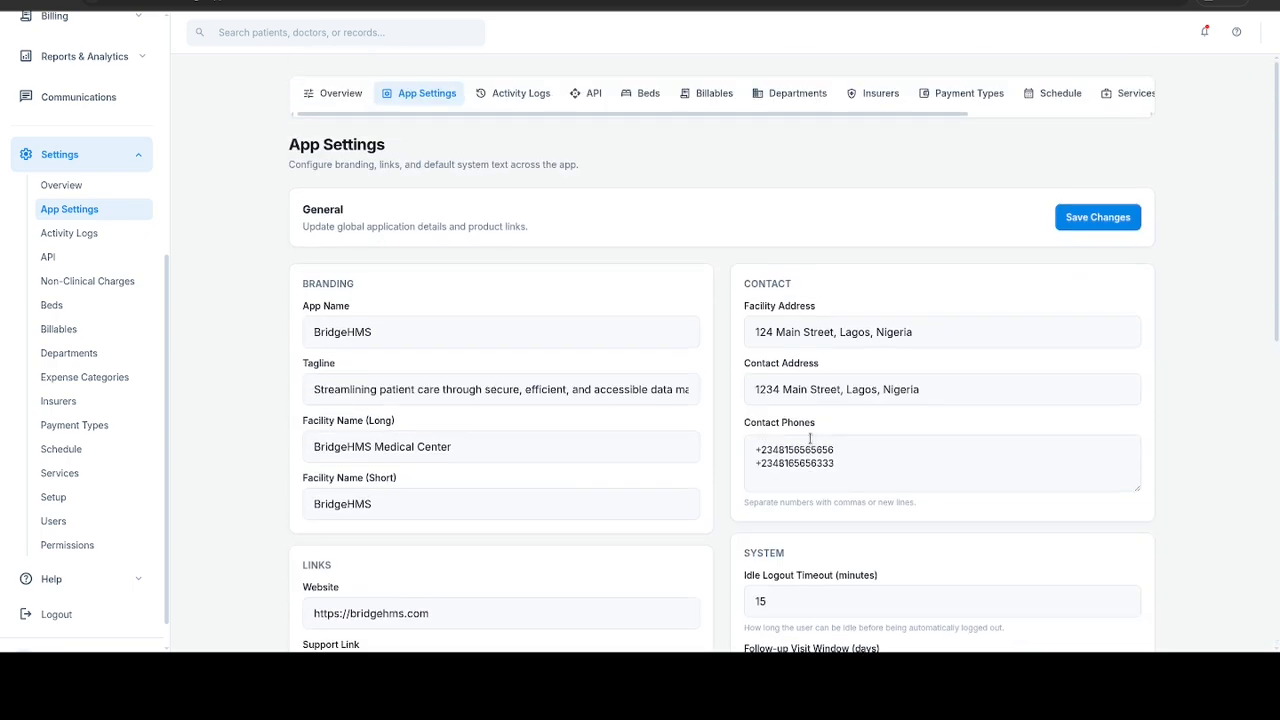
pyautogui.click(1082, 218)
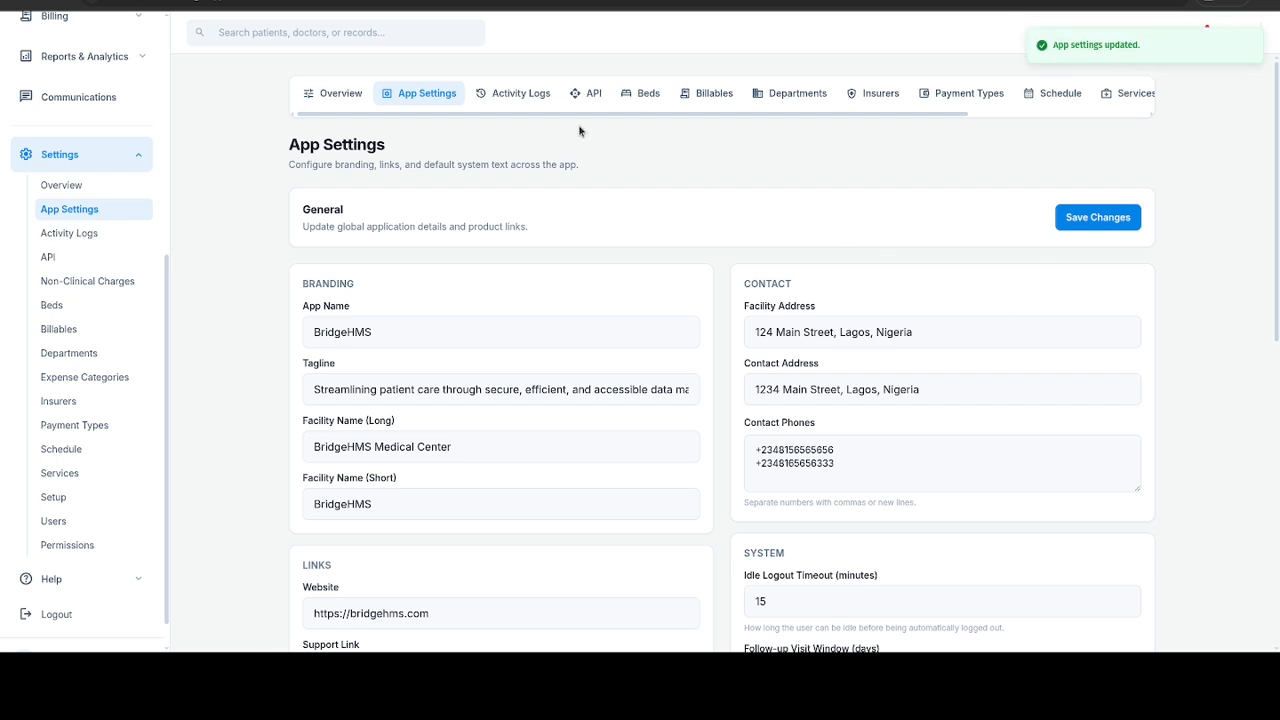
# Step: Review the Activity Logs page and the API Settings page
pyautogui.click(514, 92)
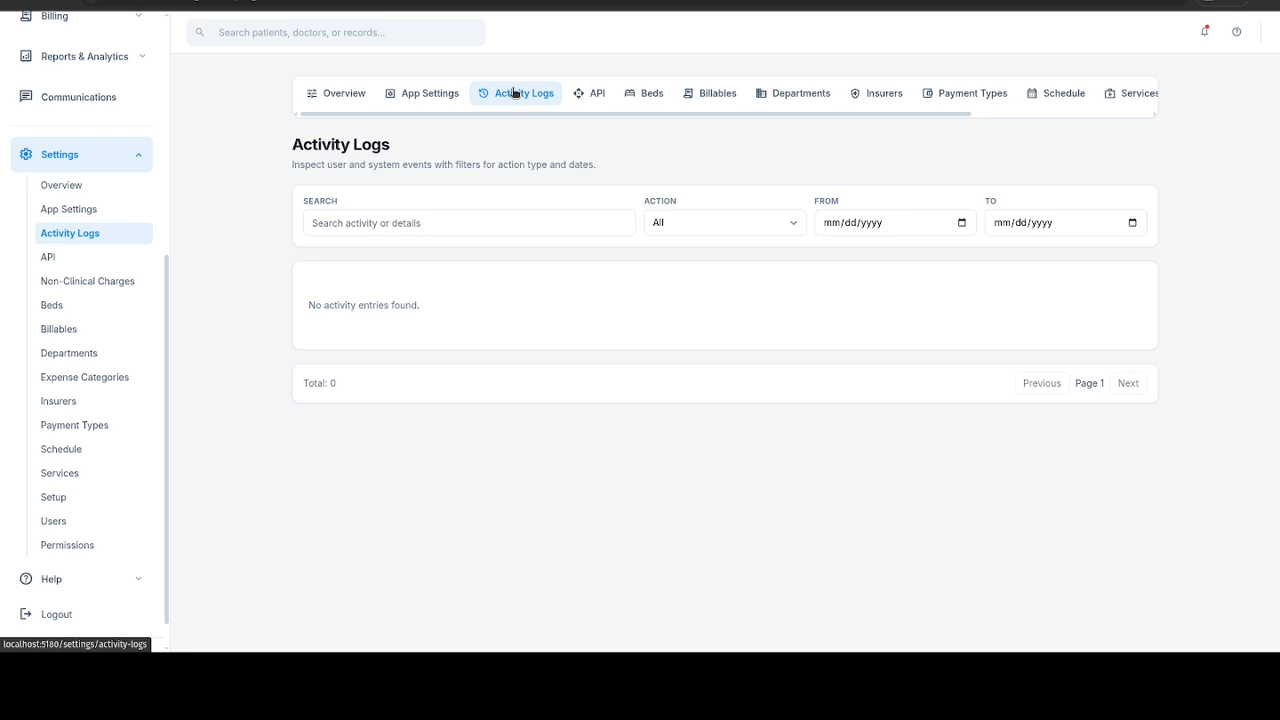
pyautogui.click(588, 94)
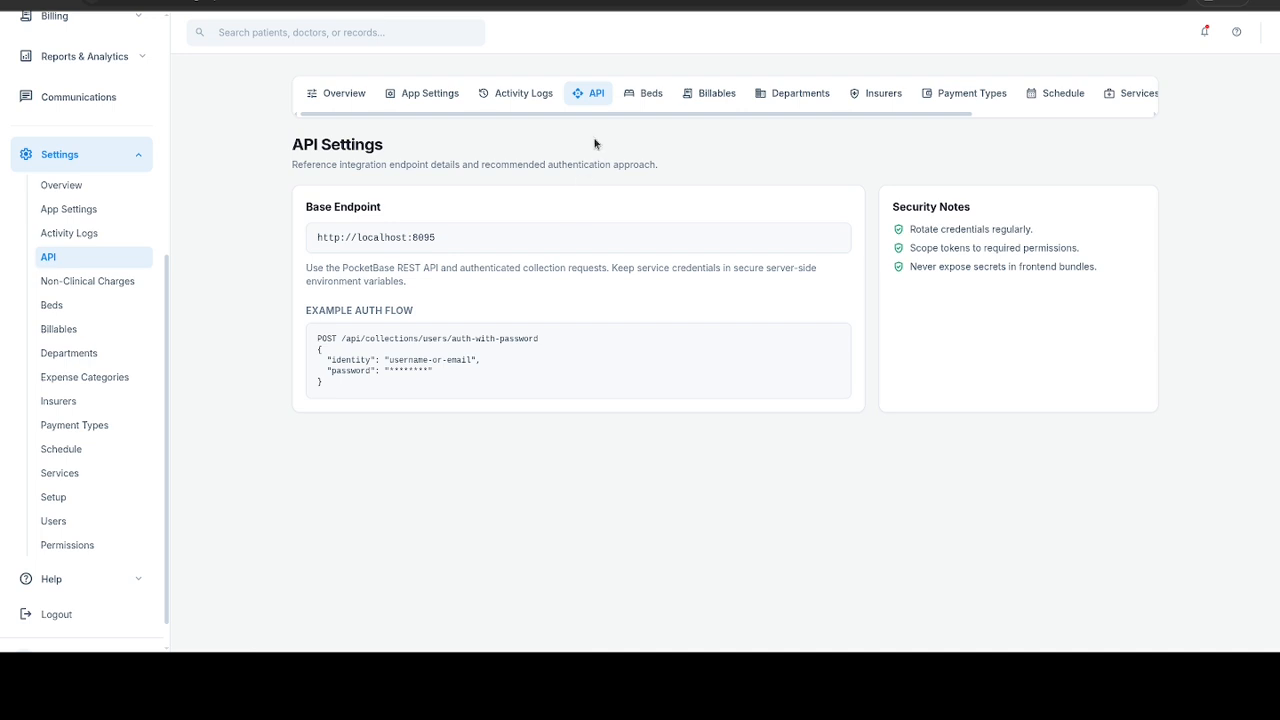
# Step: Create a ward named "West Wing - Female Ward" with ward type Female in the Beds settings
pyautogui.click(651, 94)
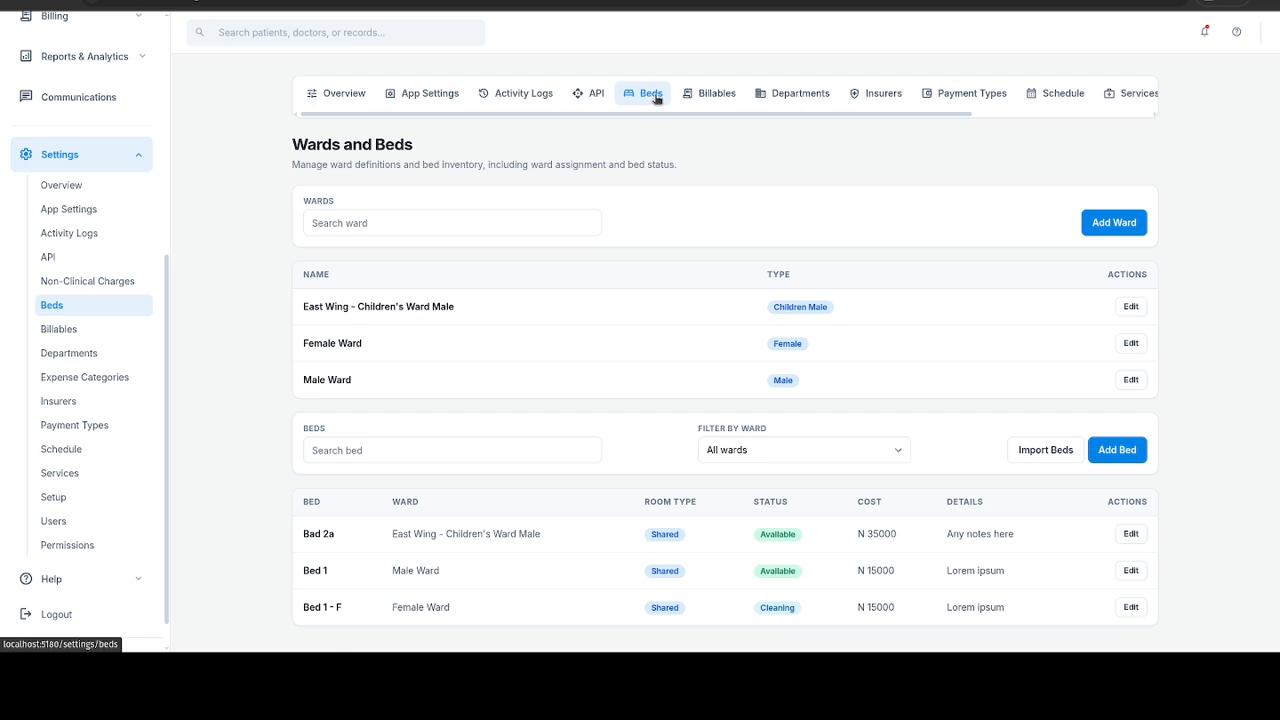
pyautogui.click(1125, 225)
pyautogui.click(575, 305)
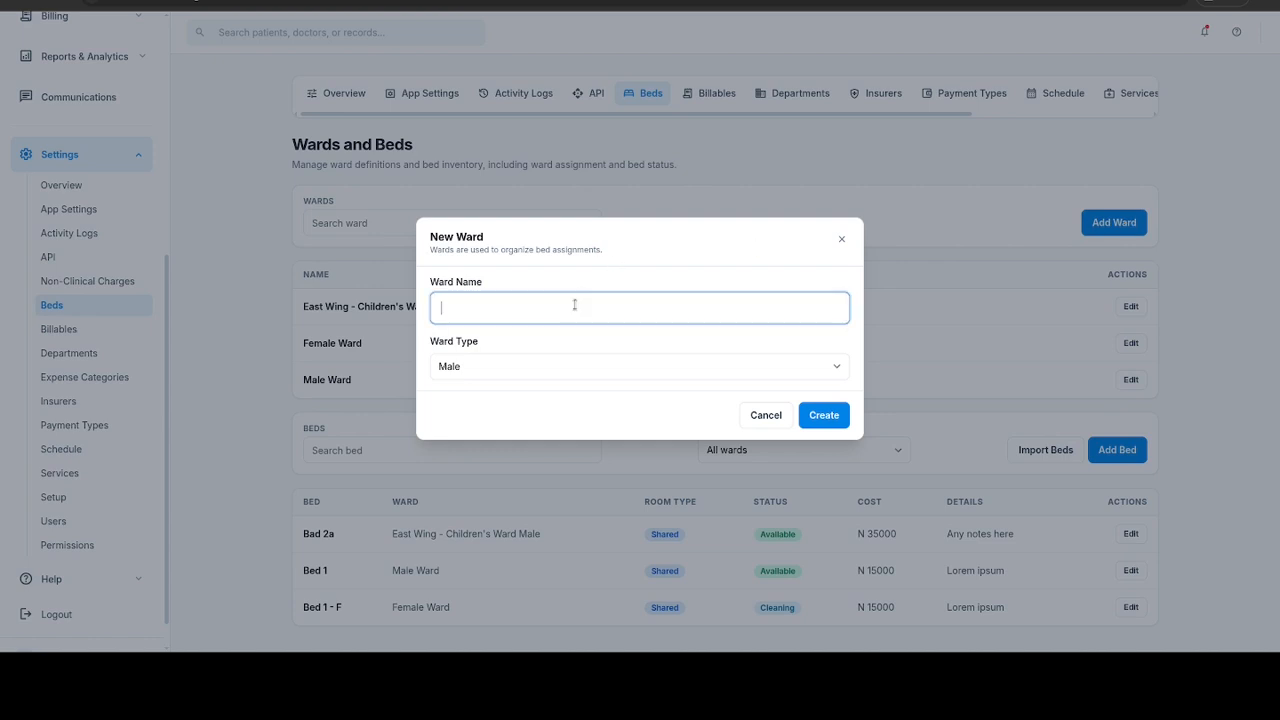
pyautogui.write("West Win g - Children's Ward")
pyautogui.press('Left')
pyautogui.hotkey('ctrl', 'BackSpace')
pyautogui.write('Female')
pyautogui.click(478, 371)
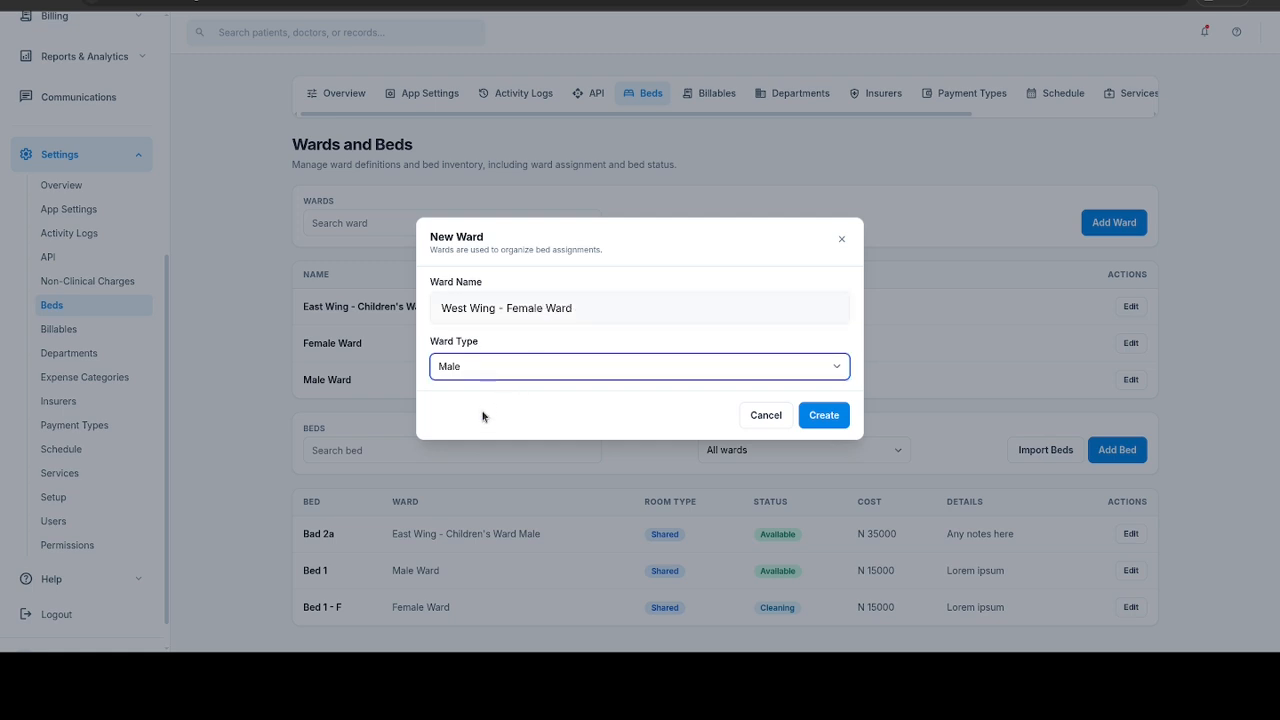
pyautogui.click(480, 417)
pyautogui.click(843, 424)
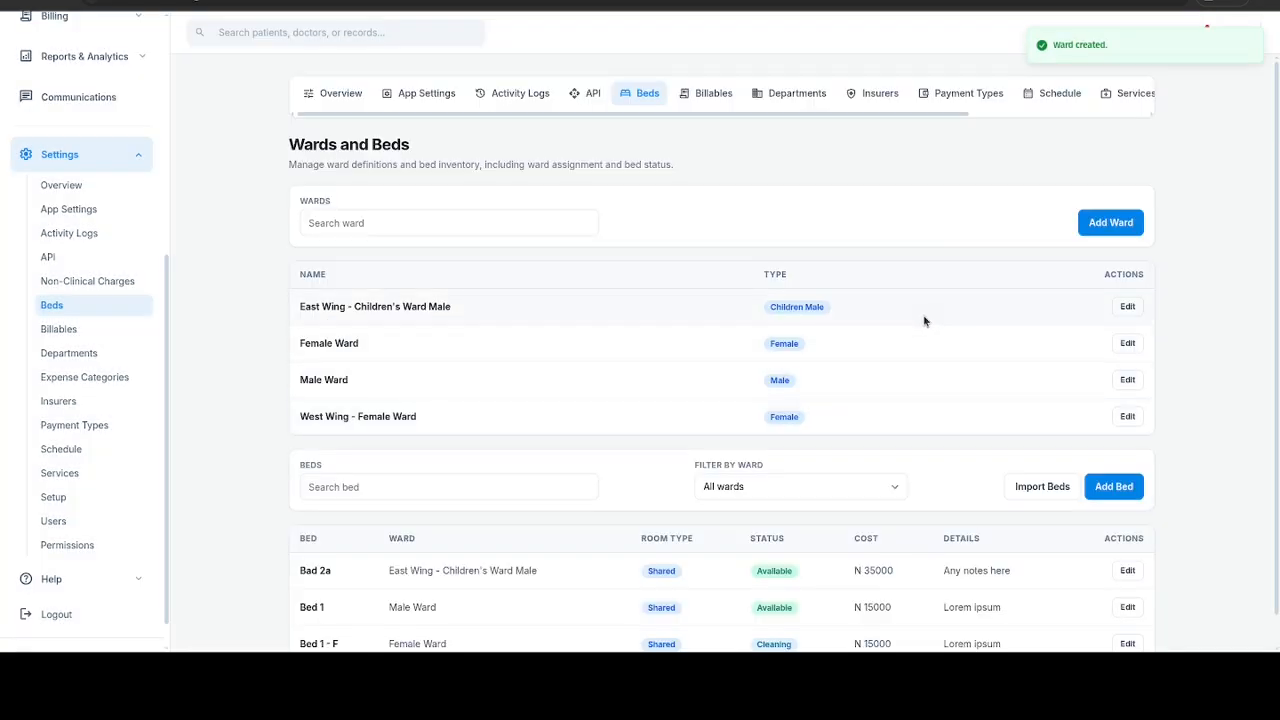
# Step: Start a new bed named "Bed 3b" and assign it to the West Wing - Female Ward
pyautogui.scroll(-1, 924, 320)
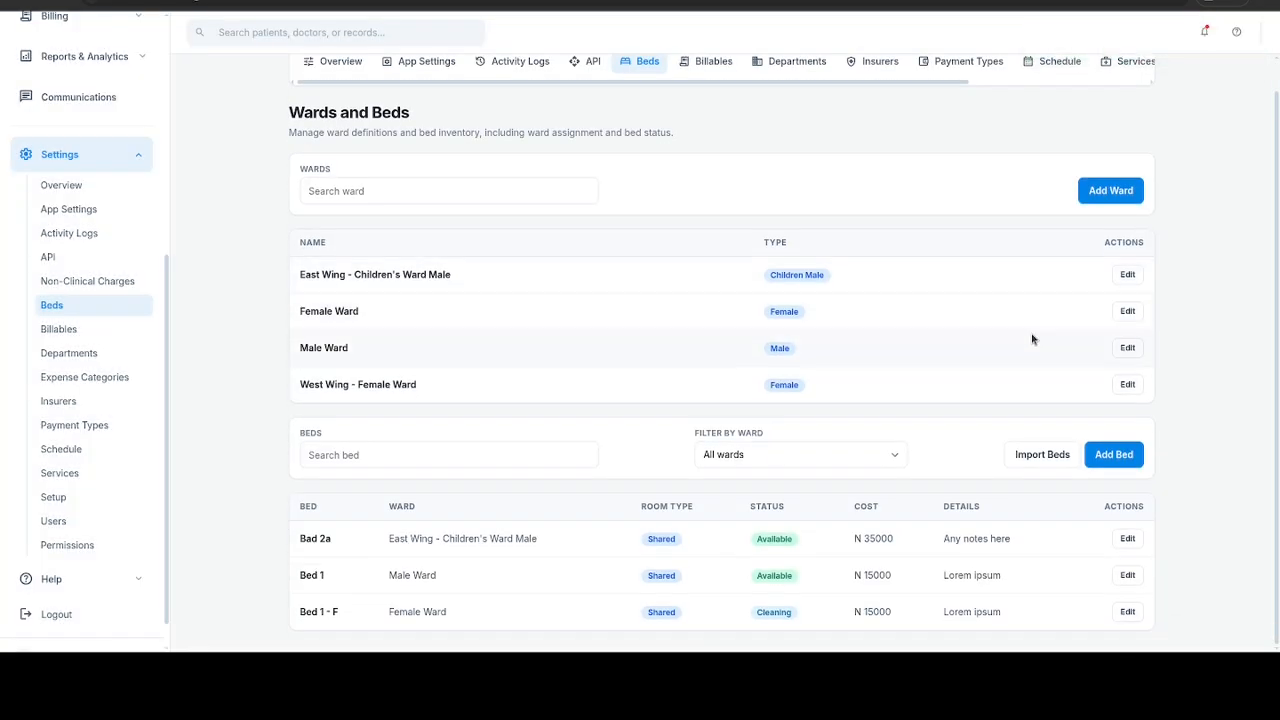
pyautogui.click(1113, 455)
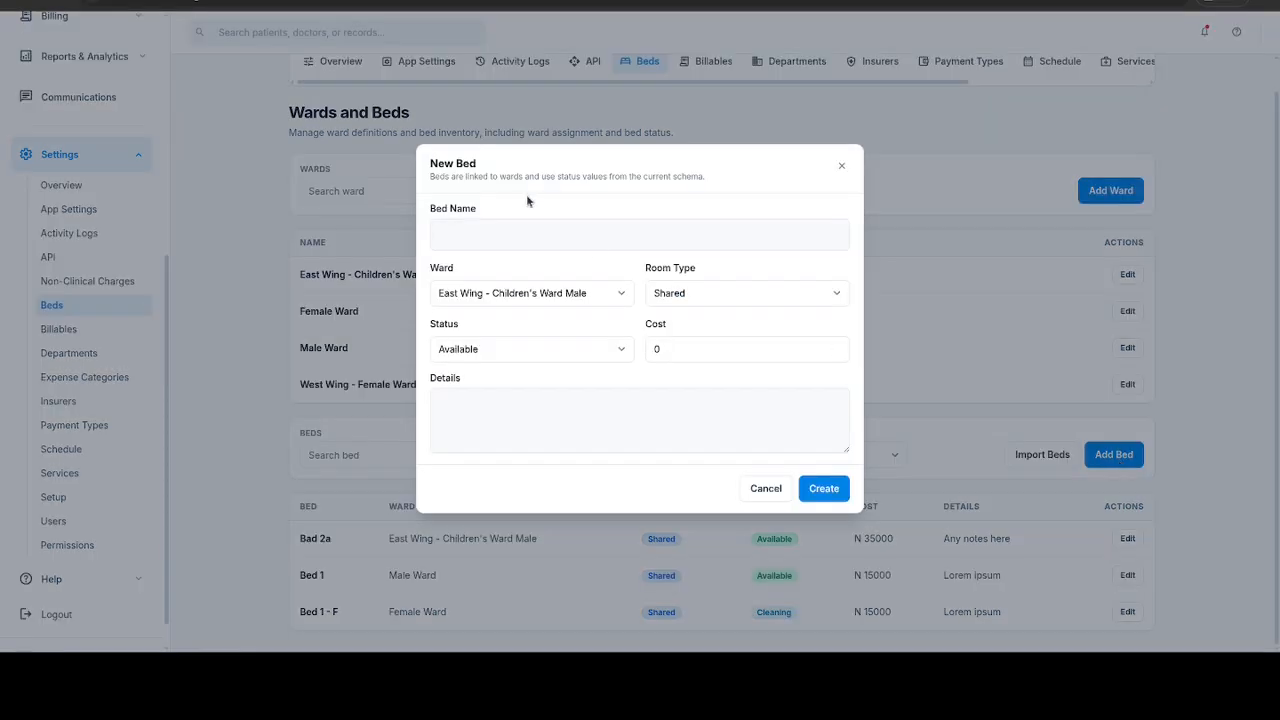
pyautogui.click(528, 246)
pyautogui.write('Be')
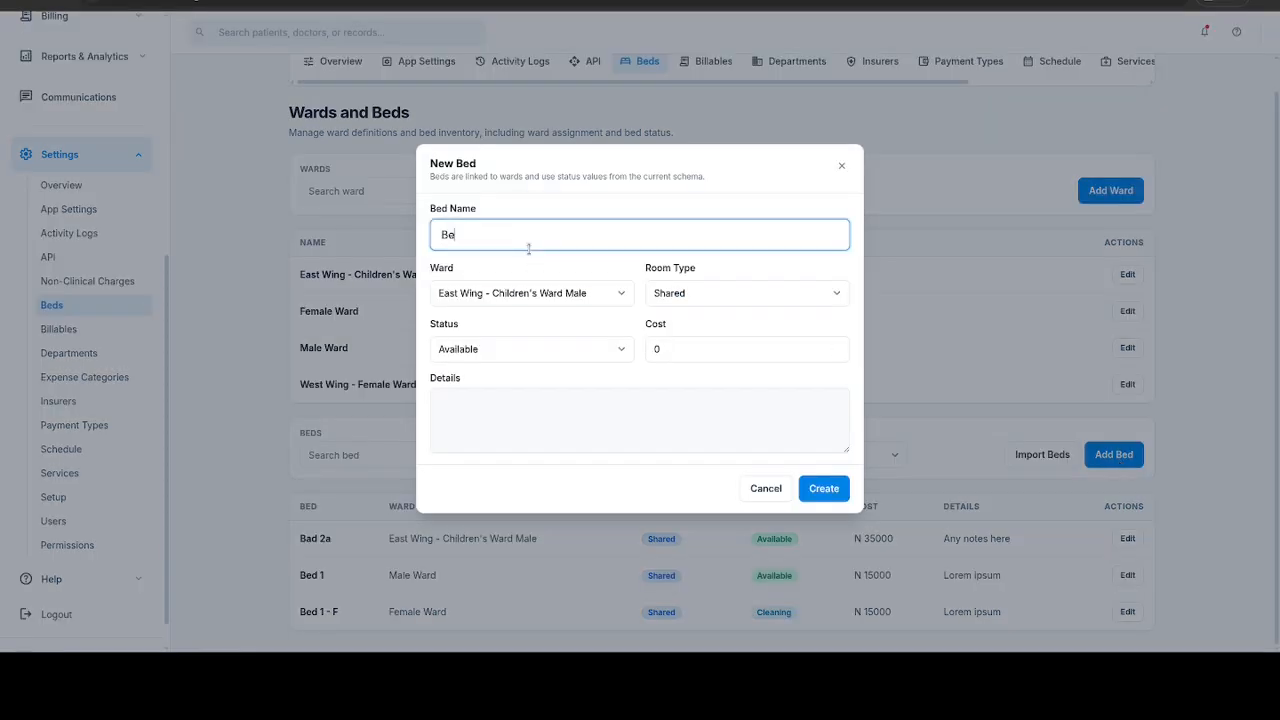
pyautogui.write('d 3b')
pyautogui.press('Tab')
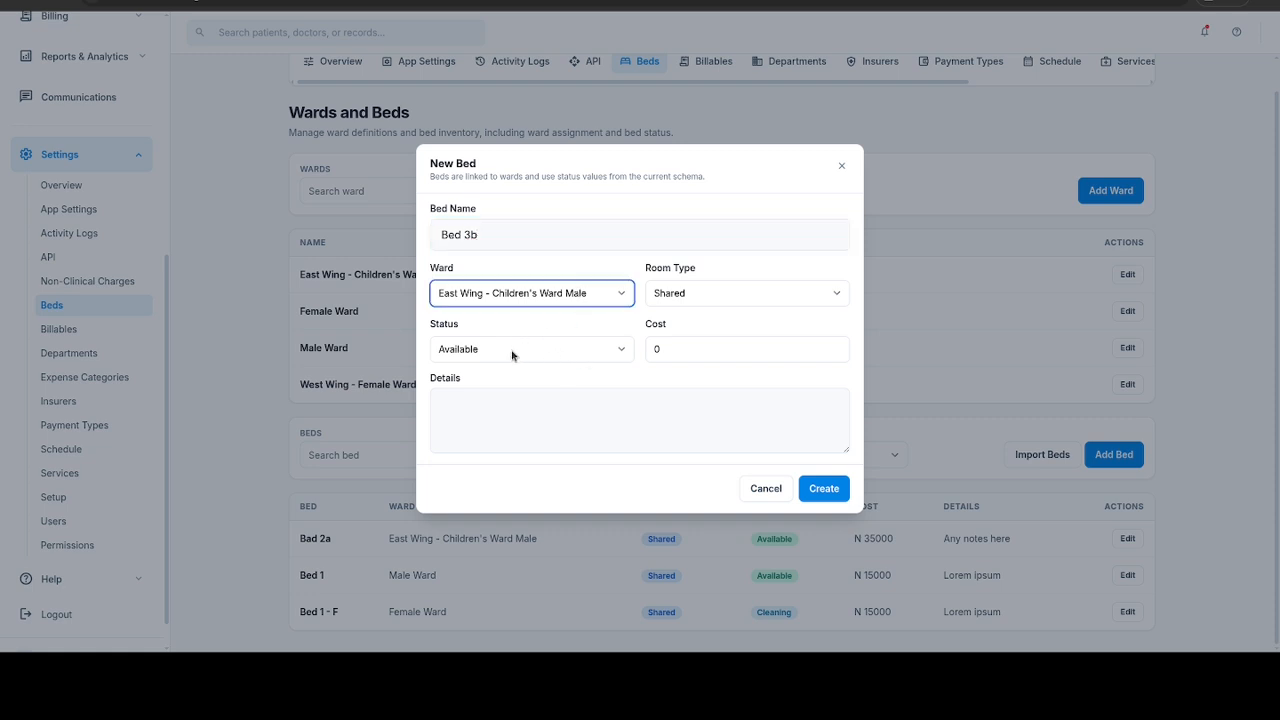
pyautogui.click(509, 386)
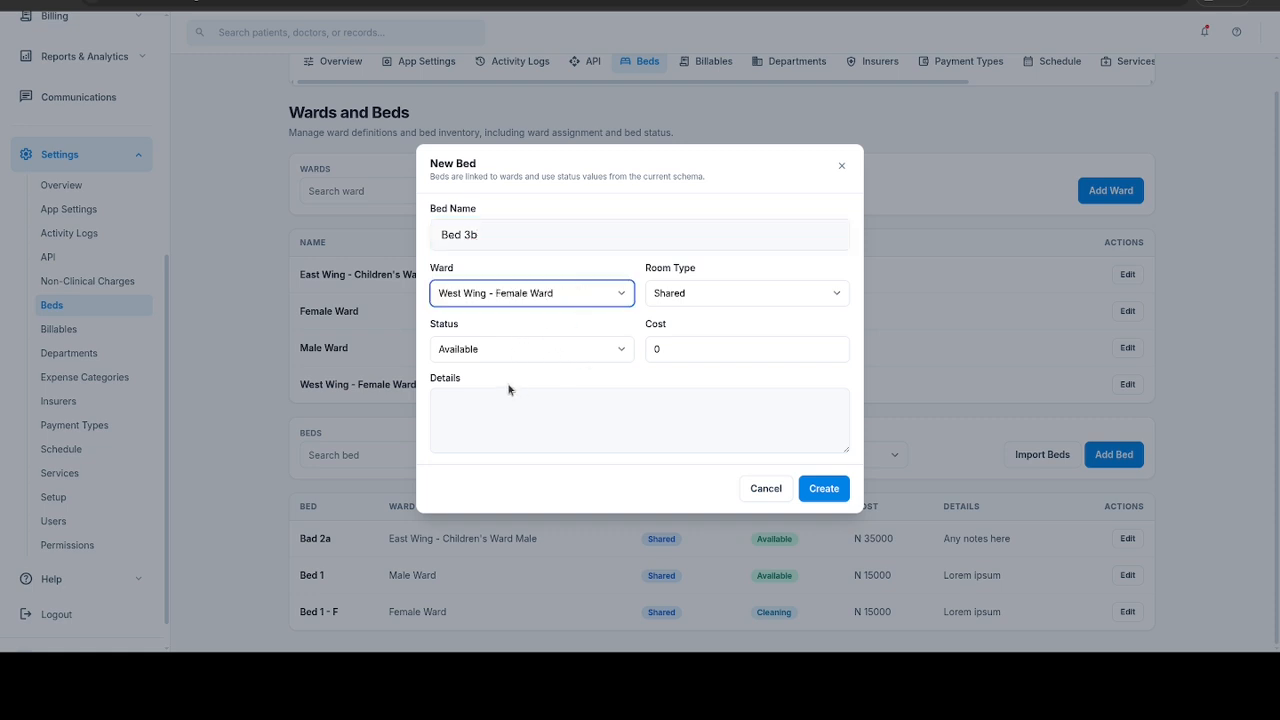
# Step: Keep the new bed's room type Shared and status Available, and set its cost to 45000
pyautogui.click(679, 302)
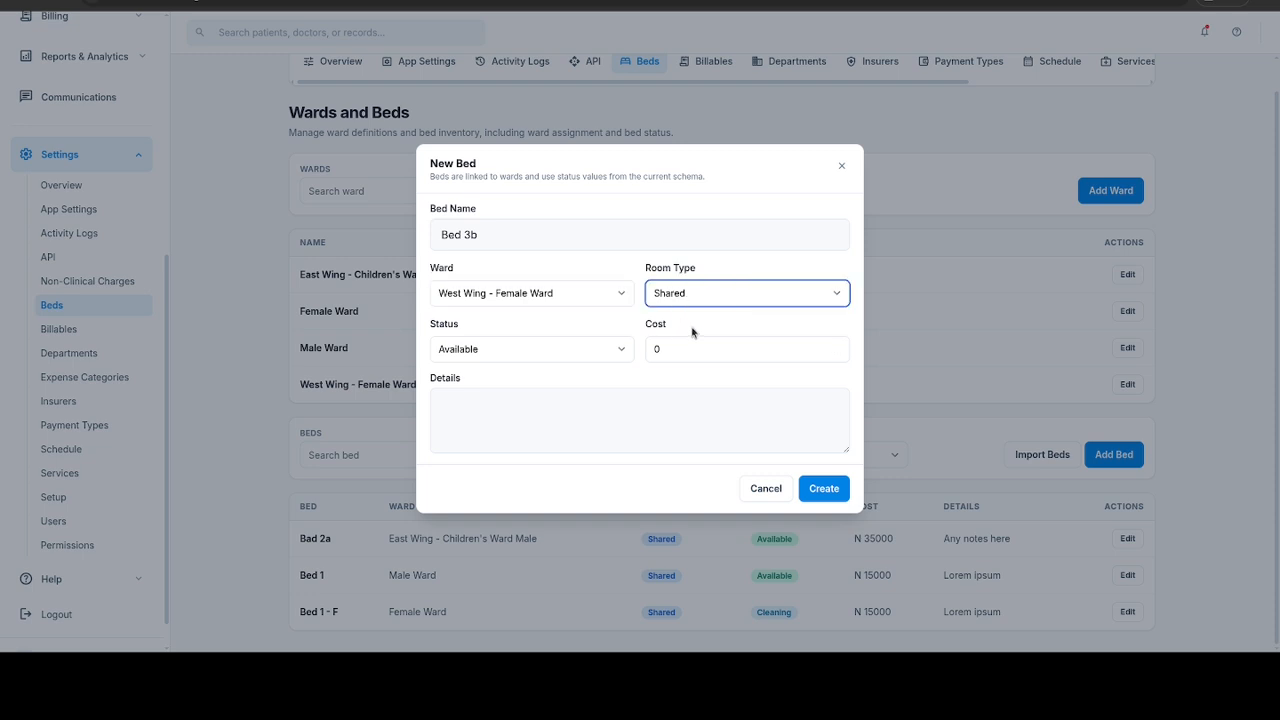
pyautogui.click(580, 360)
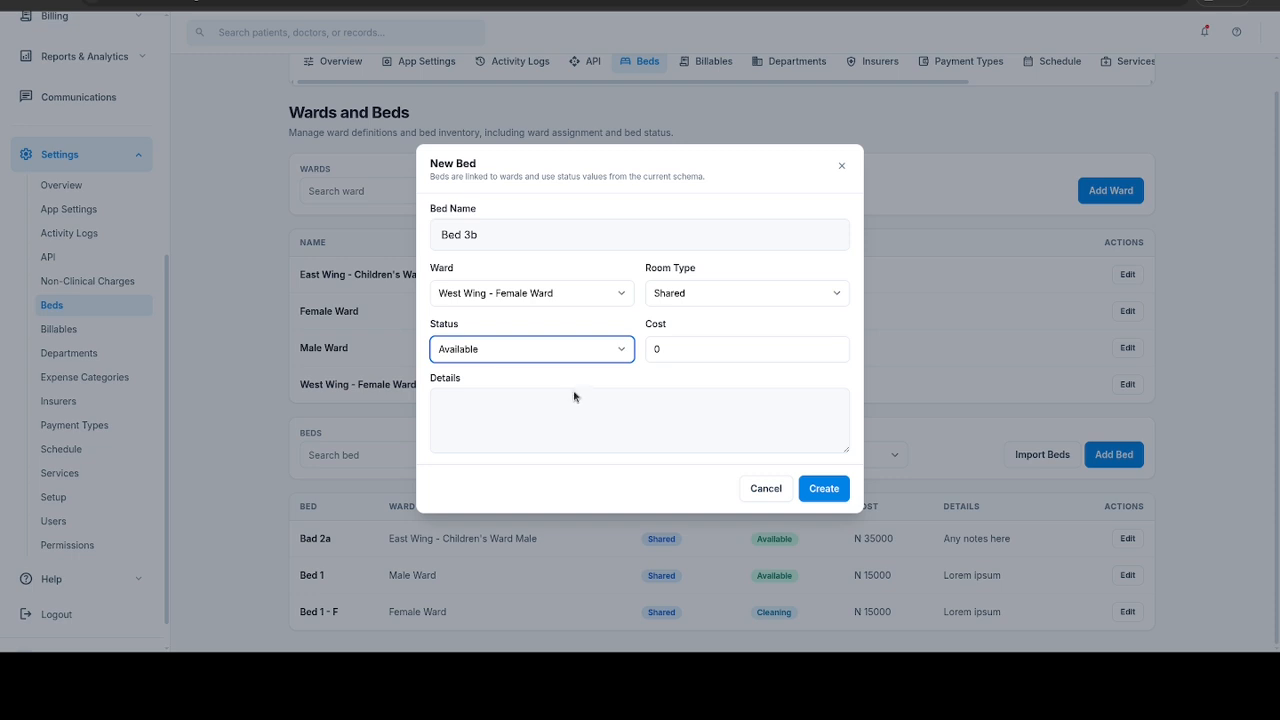
pyautogui.click(705, 344)
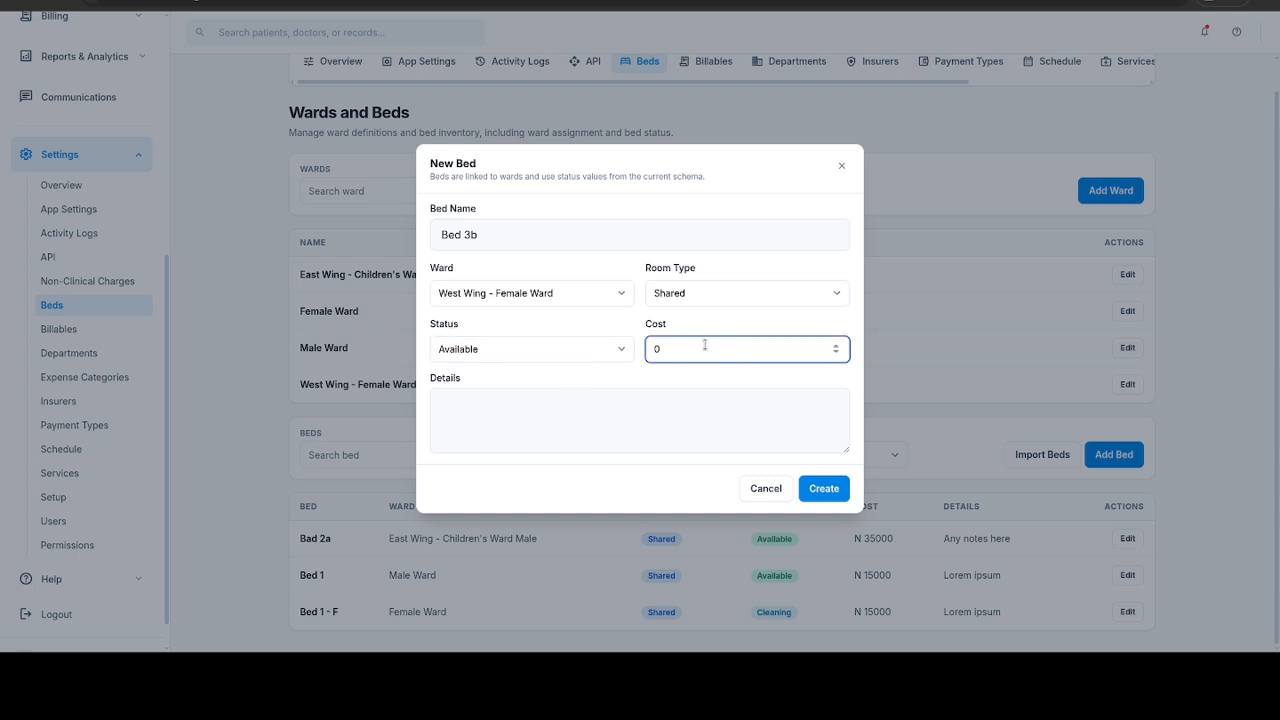
pyautogui.write('45000')
pyautogui.press('Tab')
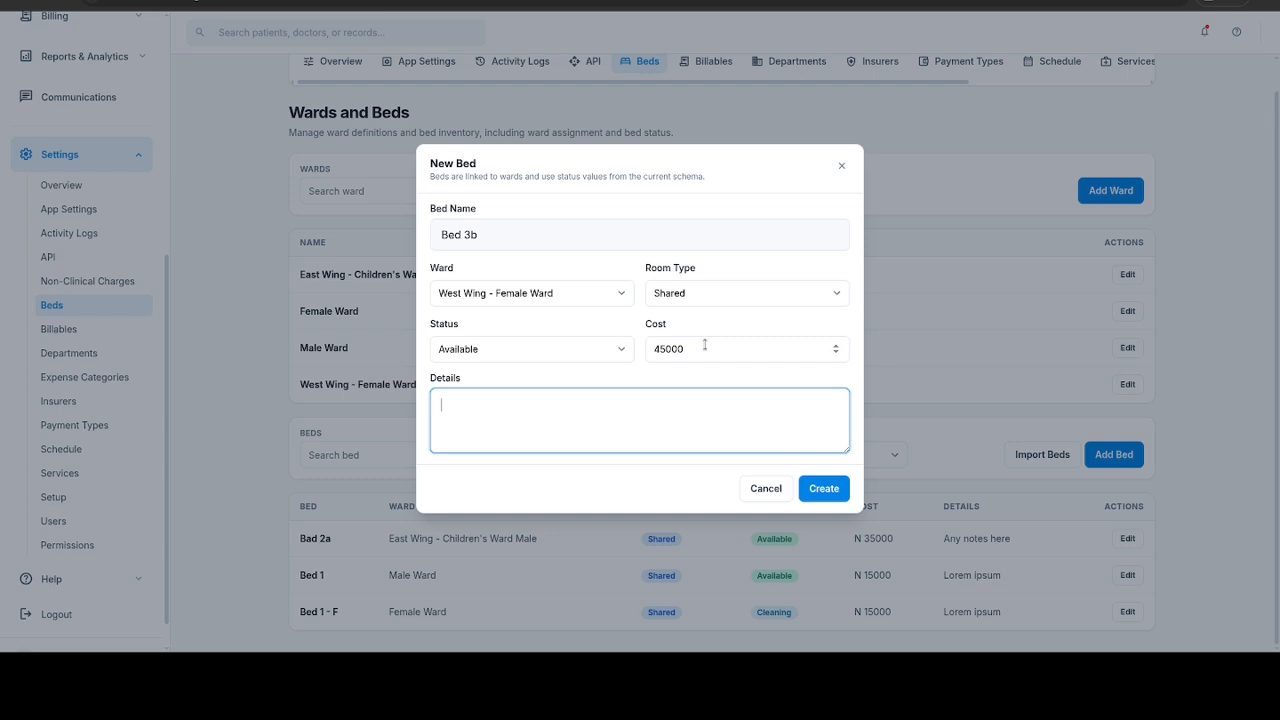
# Step: Enter "The bed's description or notes here" as the bed's details and create the bed
pyautogui.write('W')
pyautogui.press('BackSpace')
pyautogui.write("The bed's description or no")
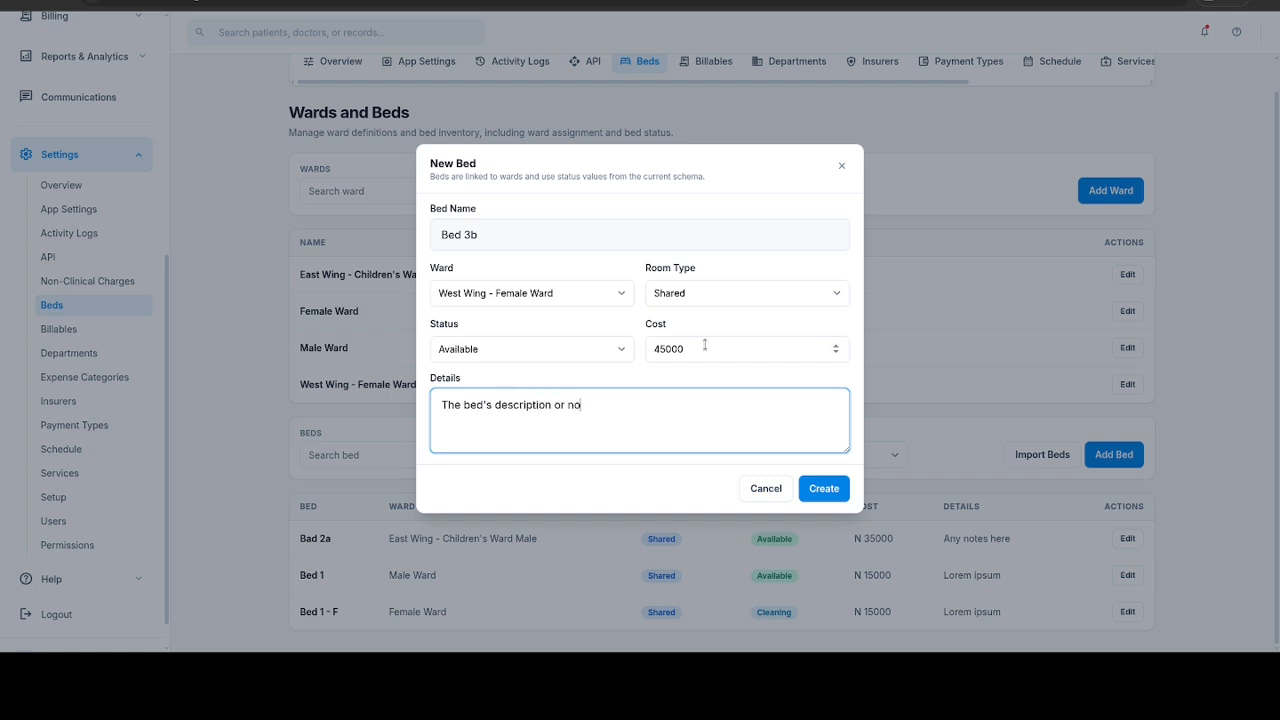
pyautogui.write('tes here')
pyautogui.press('Tab')
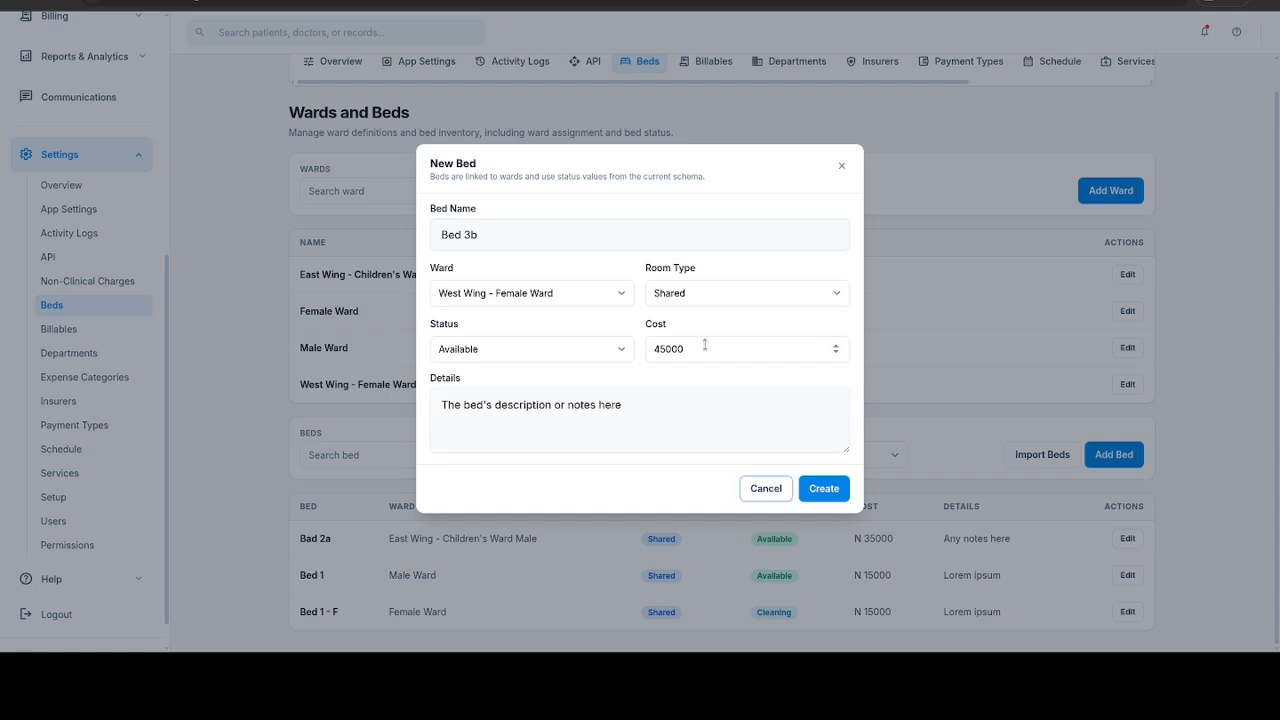
pyautogui.press('Tab')
pyautogui.press('Return')
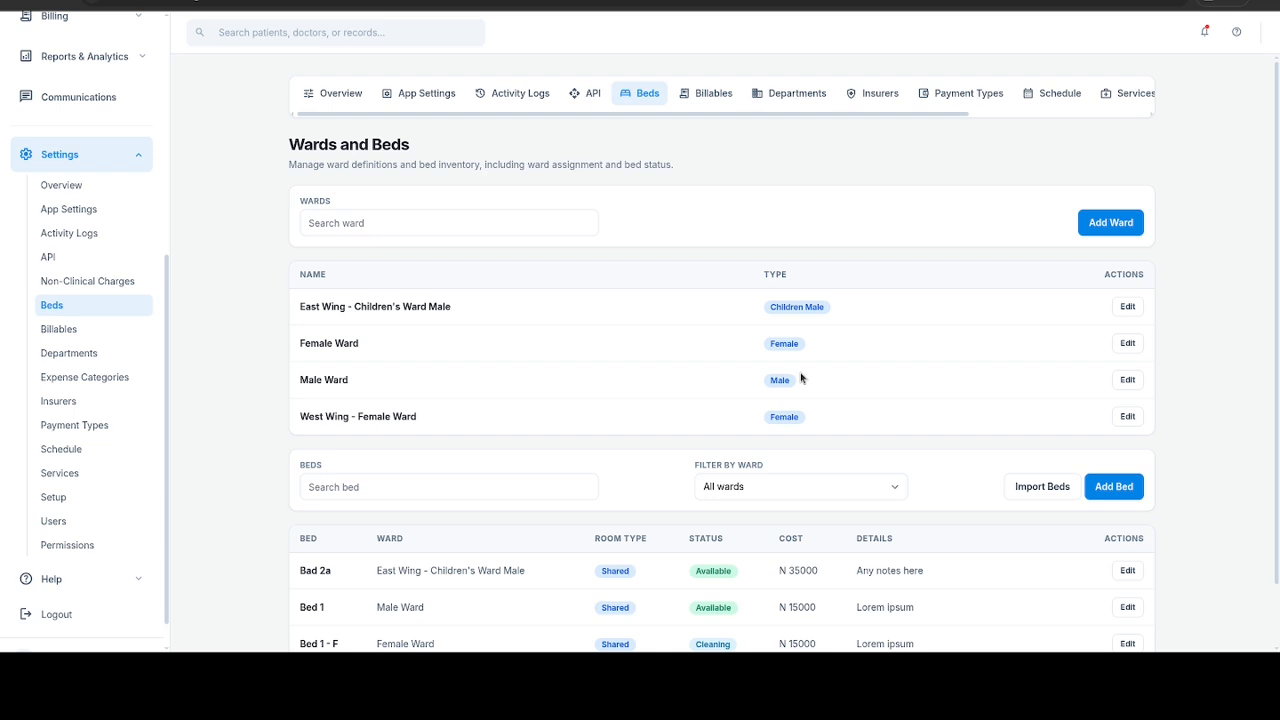
# Step: Start a new billable named "Some Billable" in the Billables settings and assign it to the Records department
pyautogui.click(705, 103)
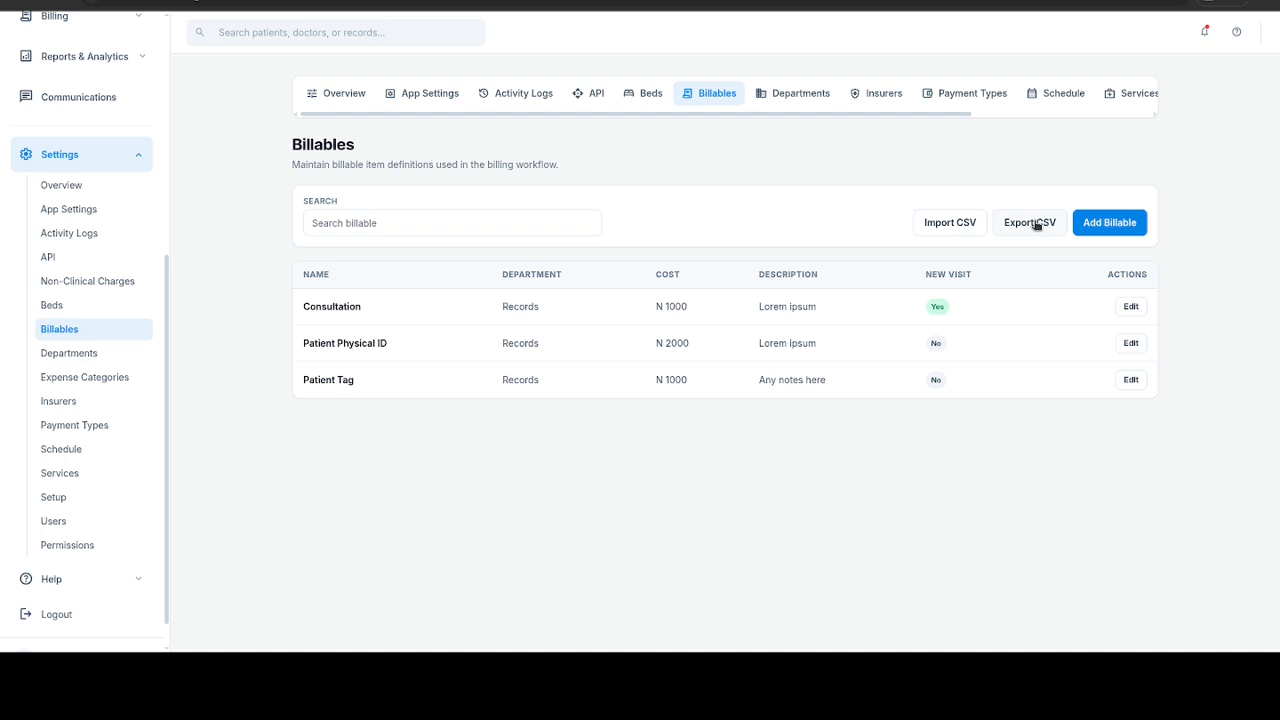
pyautogui.click(1126, 224)
pyautogui.click(632, 232)
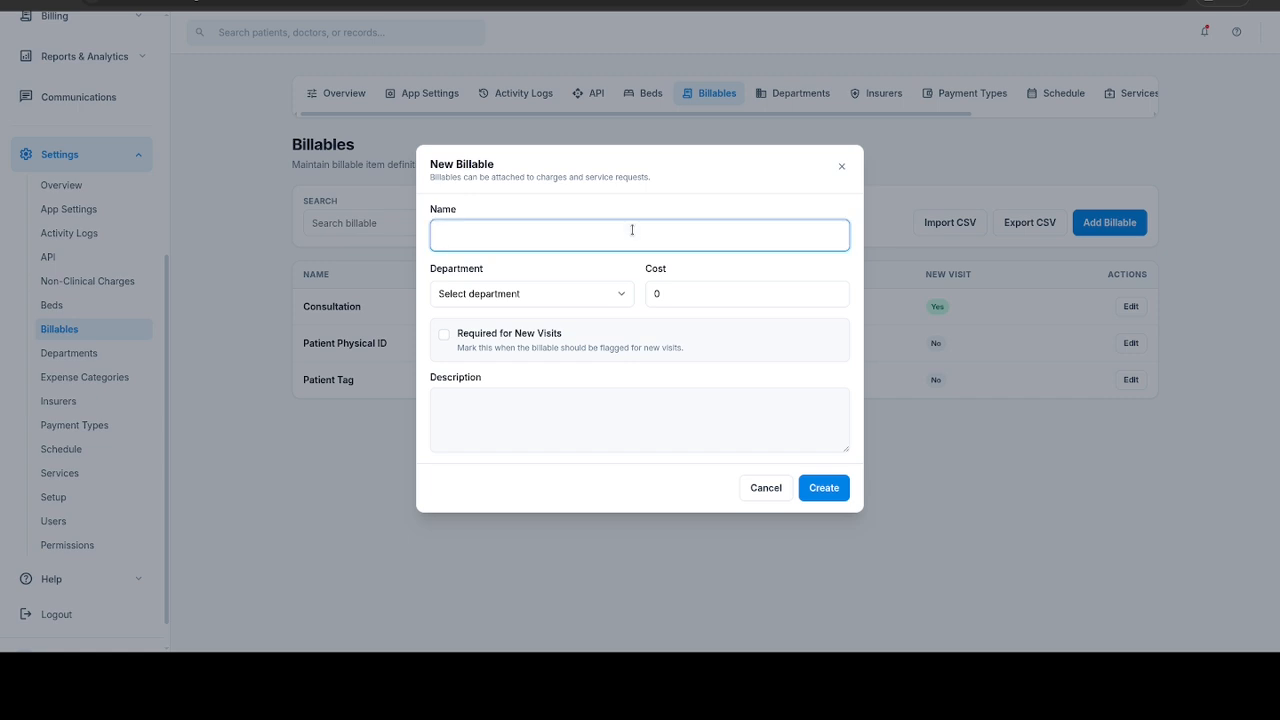
pyautogui.write('Some Billable')
pyautogui.press('Tab')
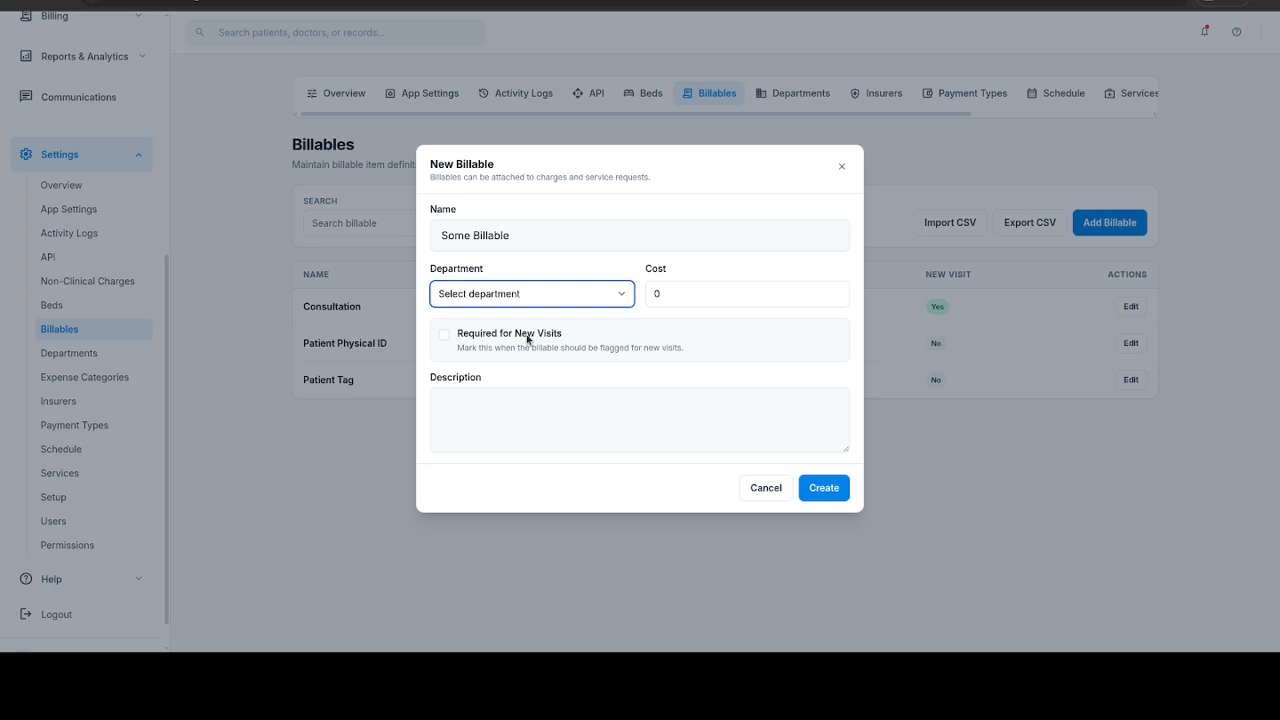
pyautogui.click(483, 365)
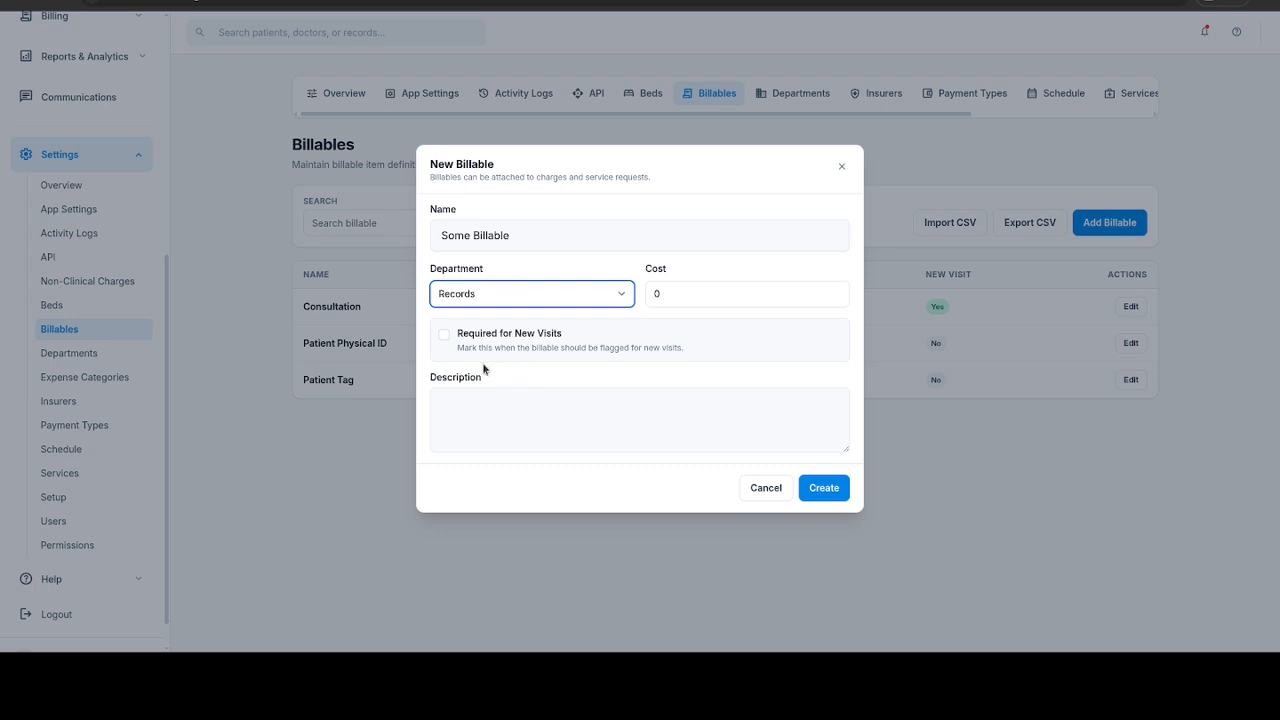
# Step: Set the new billable's cost to 3500 and mark it as required for new visits
pyautogui.click(662, 300)
pyautogui.write('35000')
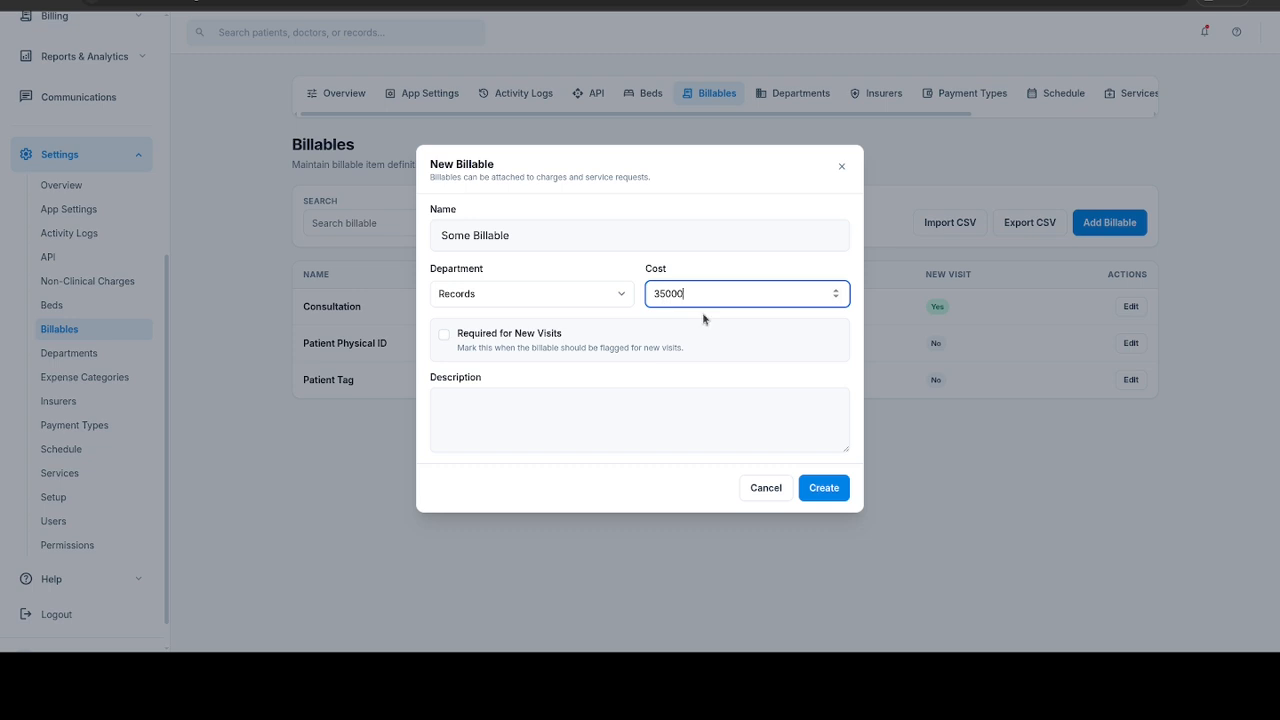
pyautogui.press('BackSpace')
pyautogui.click(489, 340)
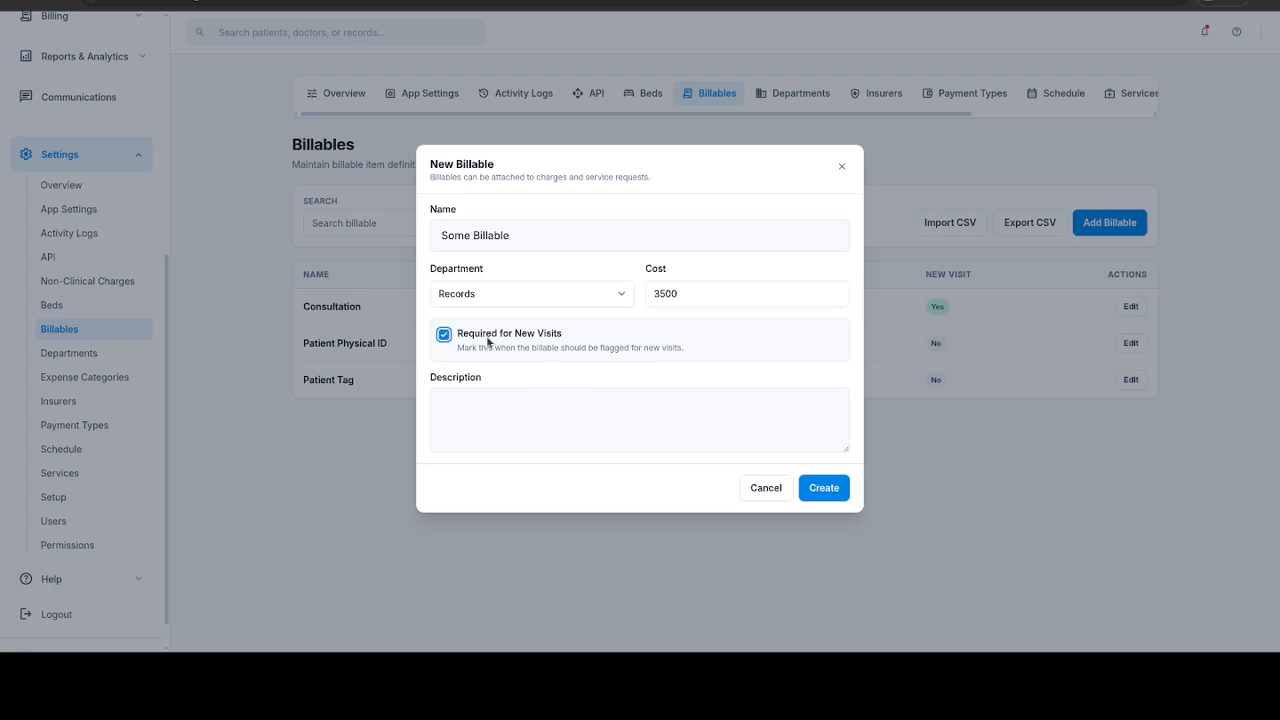
pyautogui.click(540, 360)
pyautogui.click(526, 349)
# Step: Enter "This is a description" as the billable's description and create the billable
pyautogui.click(559, 401)
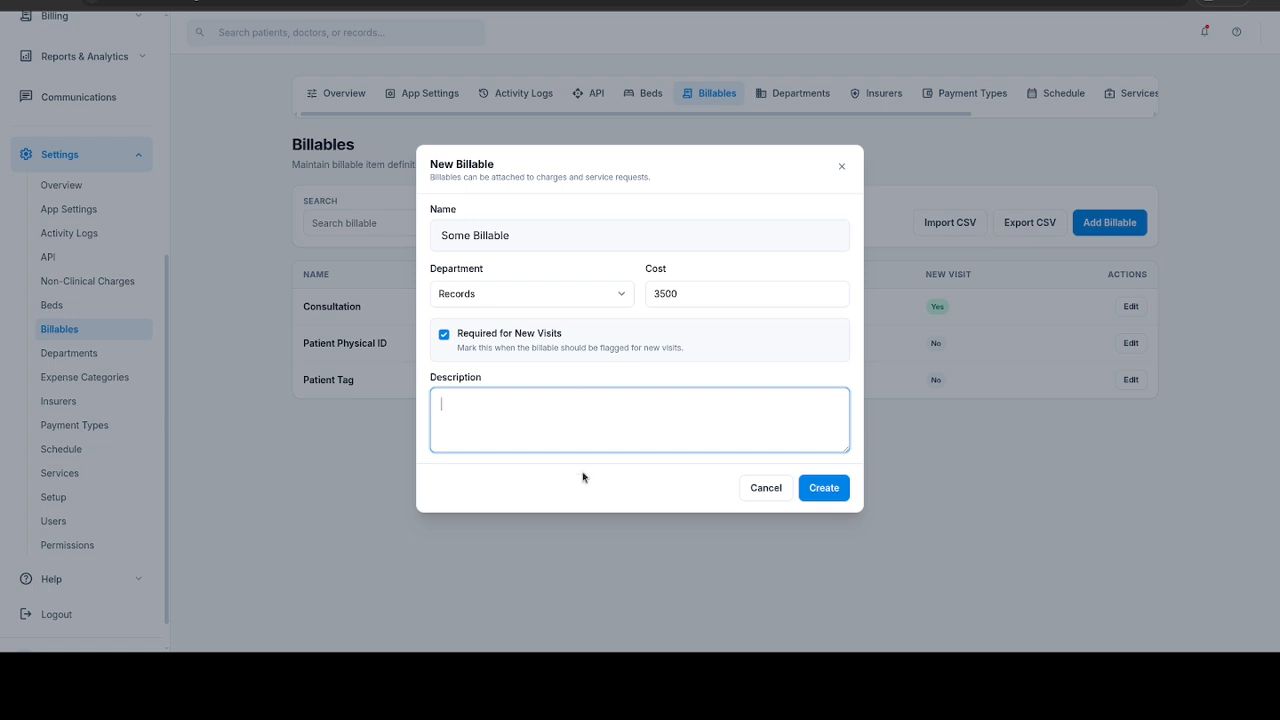
pyautogui.write('This is a description')
pyautogui.press('Tab')
pyautogui.press('Tab')
pyautogui.press('Return')
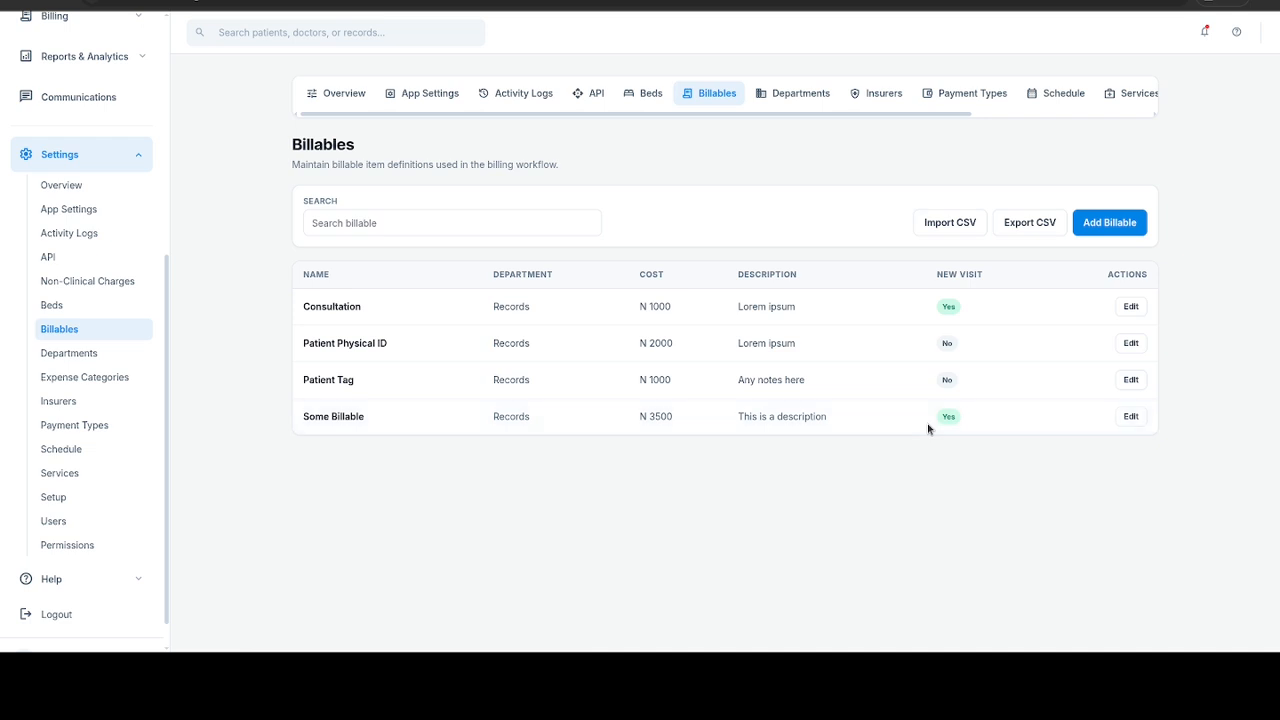
# Step: Start a new department named "Family Medicine" in the Departments settings with department type Specialist
pyautogui.click(797, 94)
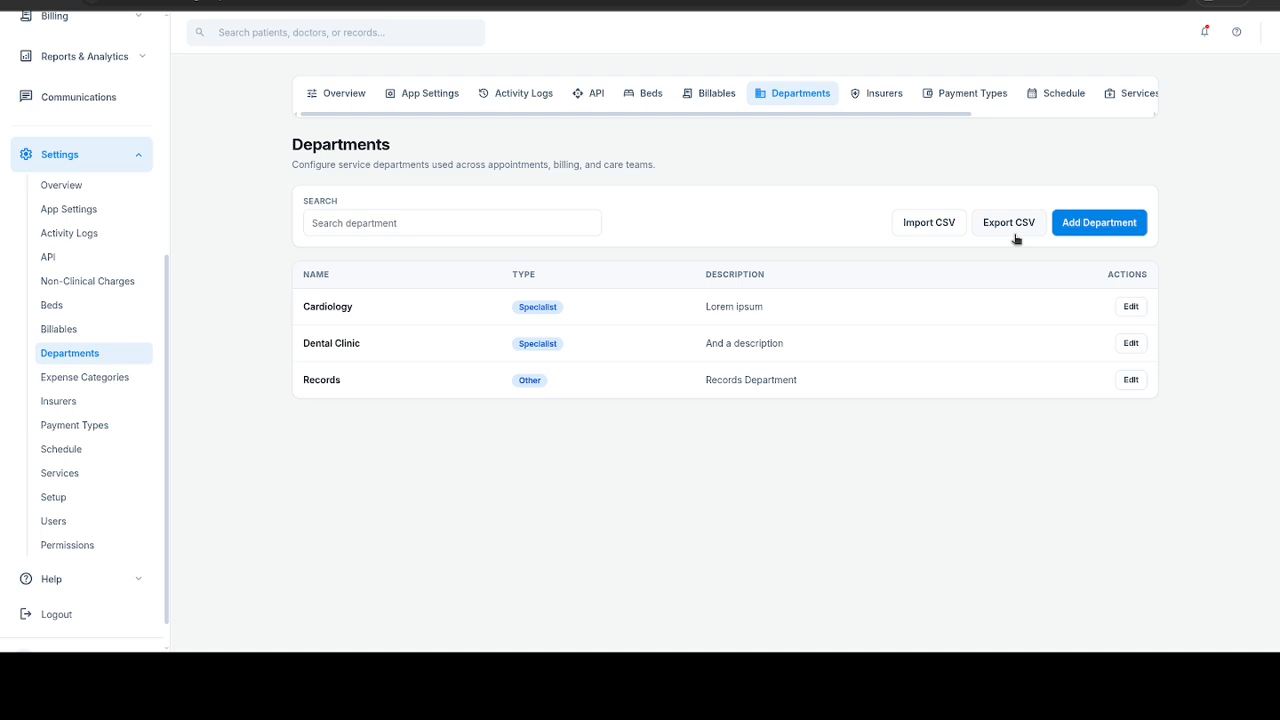
pyautogui.click(1111, 229)
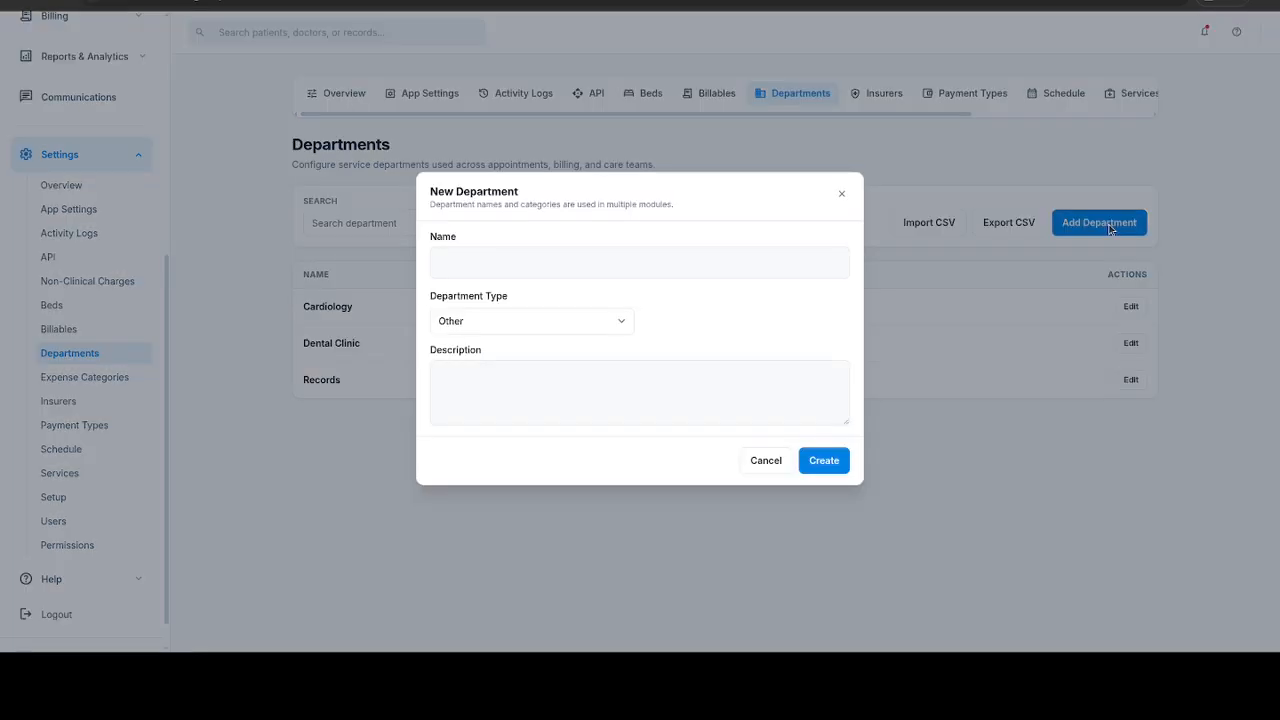
pyautogui.click(635, 265)
pyautogui.write('F')
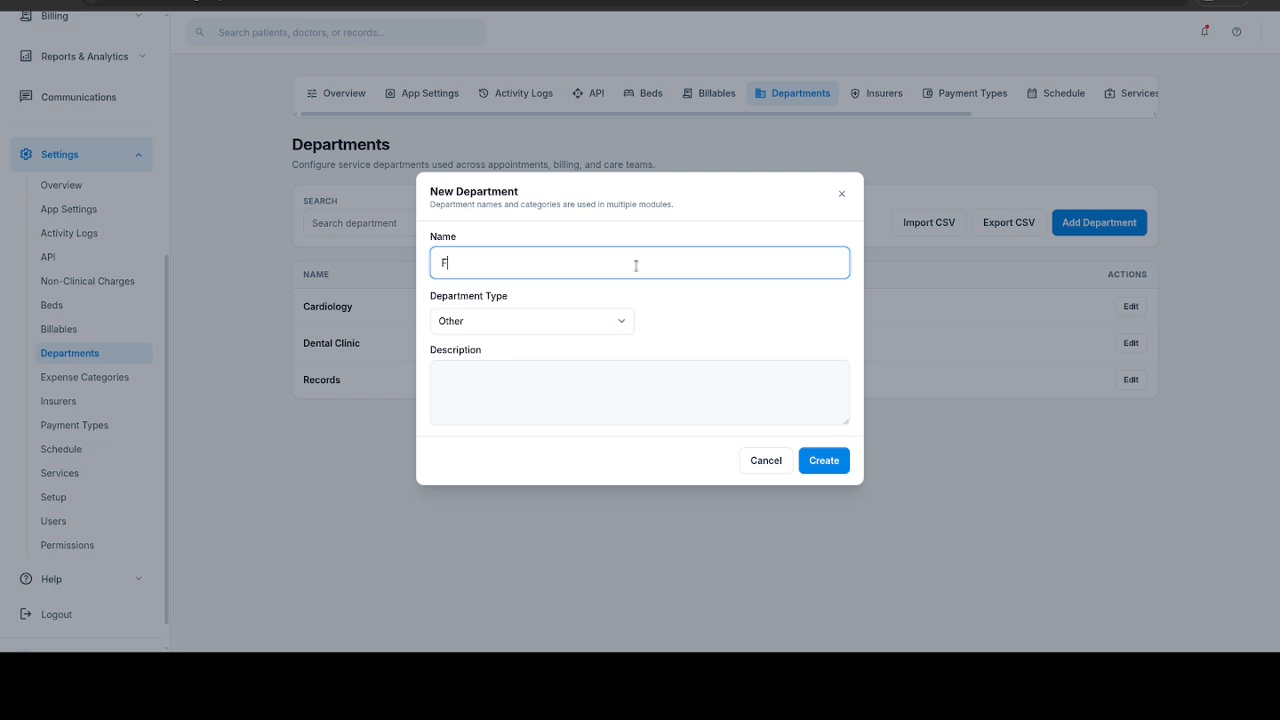
pyautogui.write('amily Medicine')
pyautogui.press('Tab')
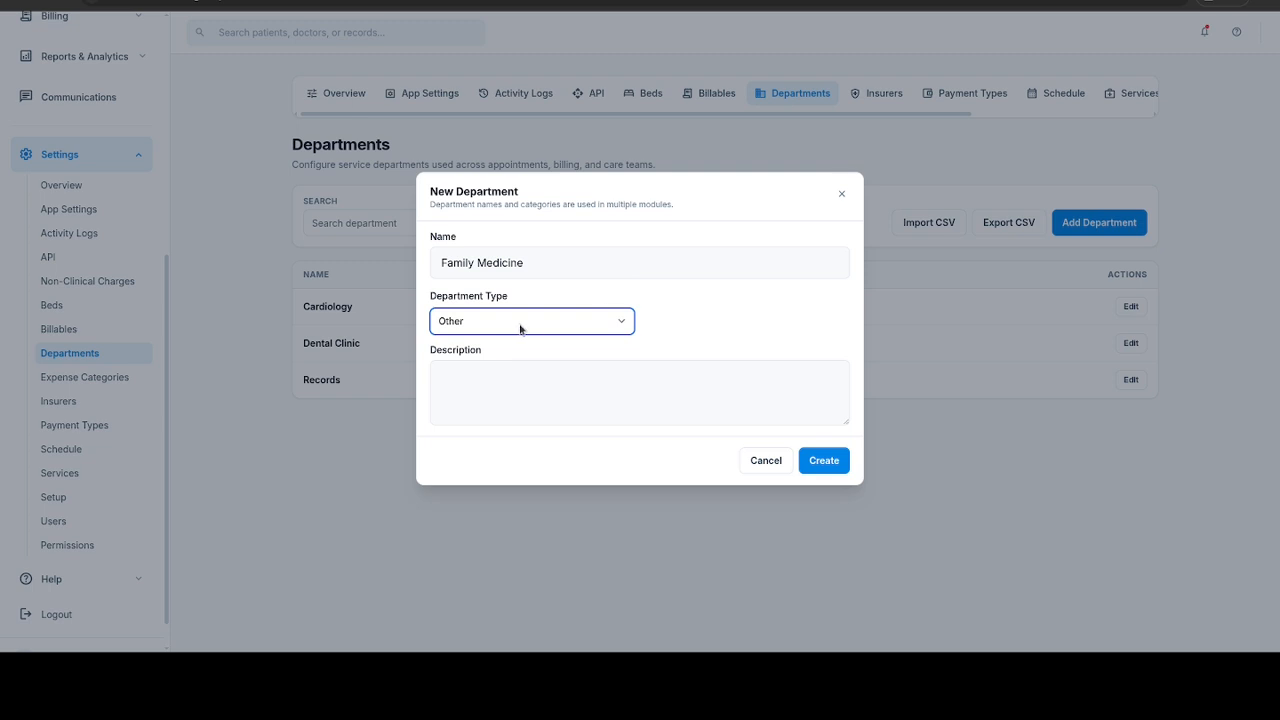
pyautogui.press('Up')
# Step: Enter "A description here" as the department's description and create the department
pyautogui.click(504, 381)
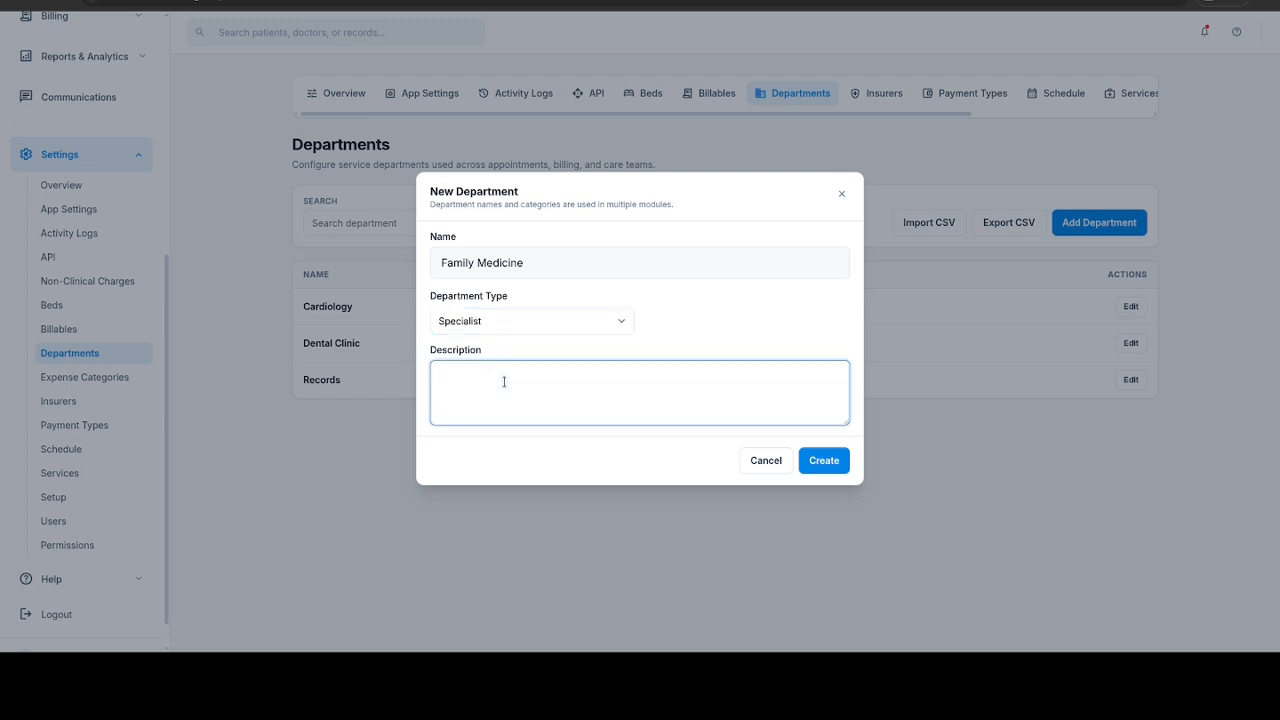
pyautogui.write('A description here')
pyautogui.press('Tab')
pyautogui.press('Tab')
pyautogui.press('Return')
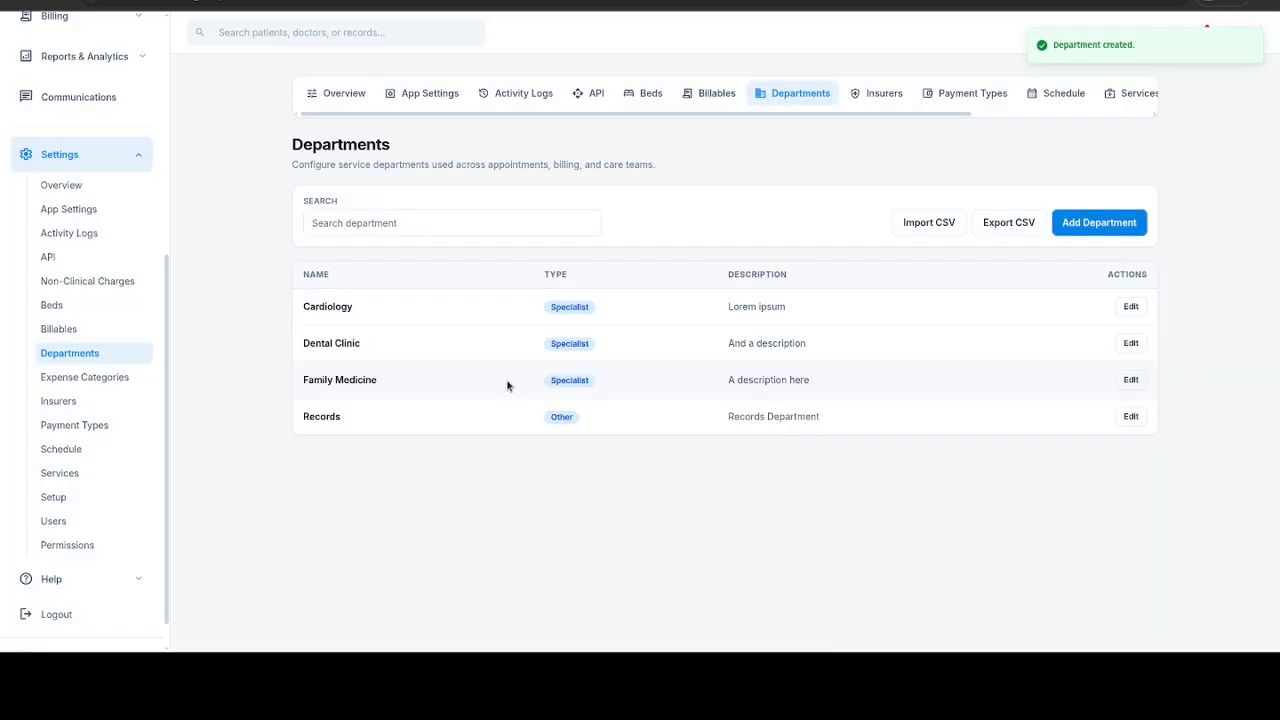
# Step: Start a new insurer named "Clearline HMO" in the Insurers settings with a coverage percentage of 10
pyautogui.click(891, 93)
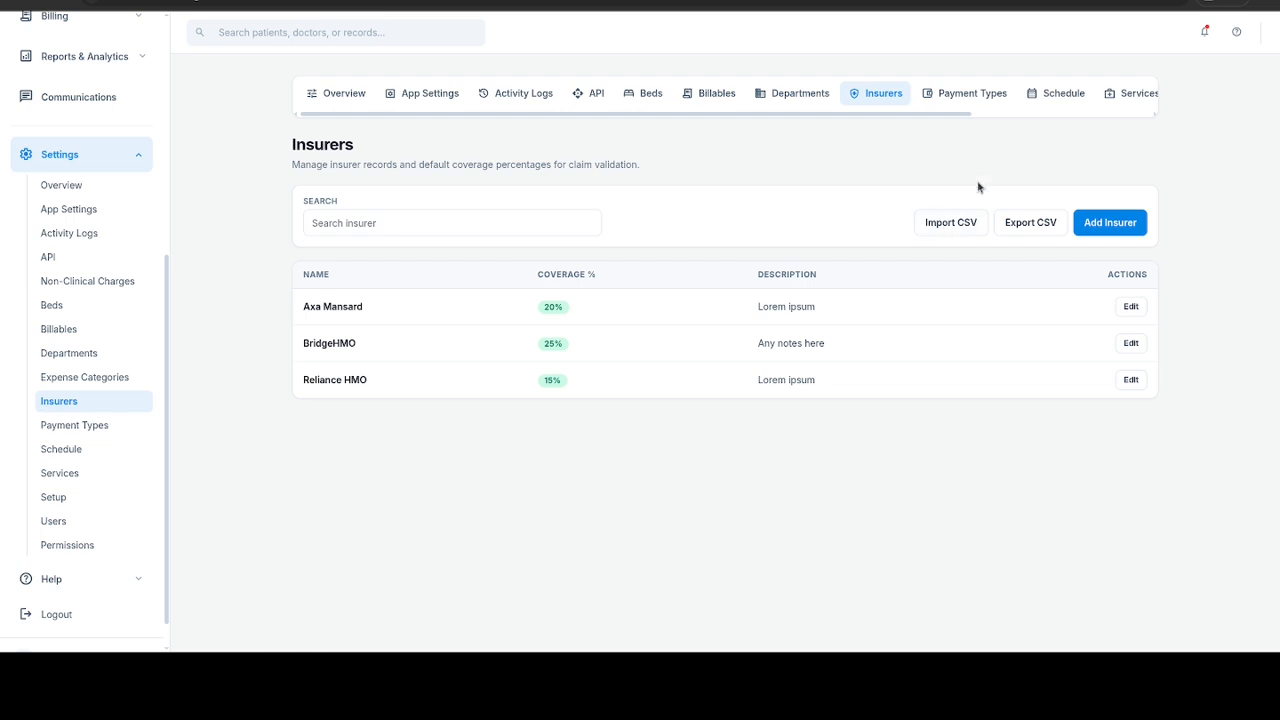
pyautogui.click(1137, 228)
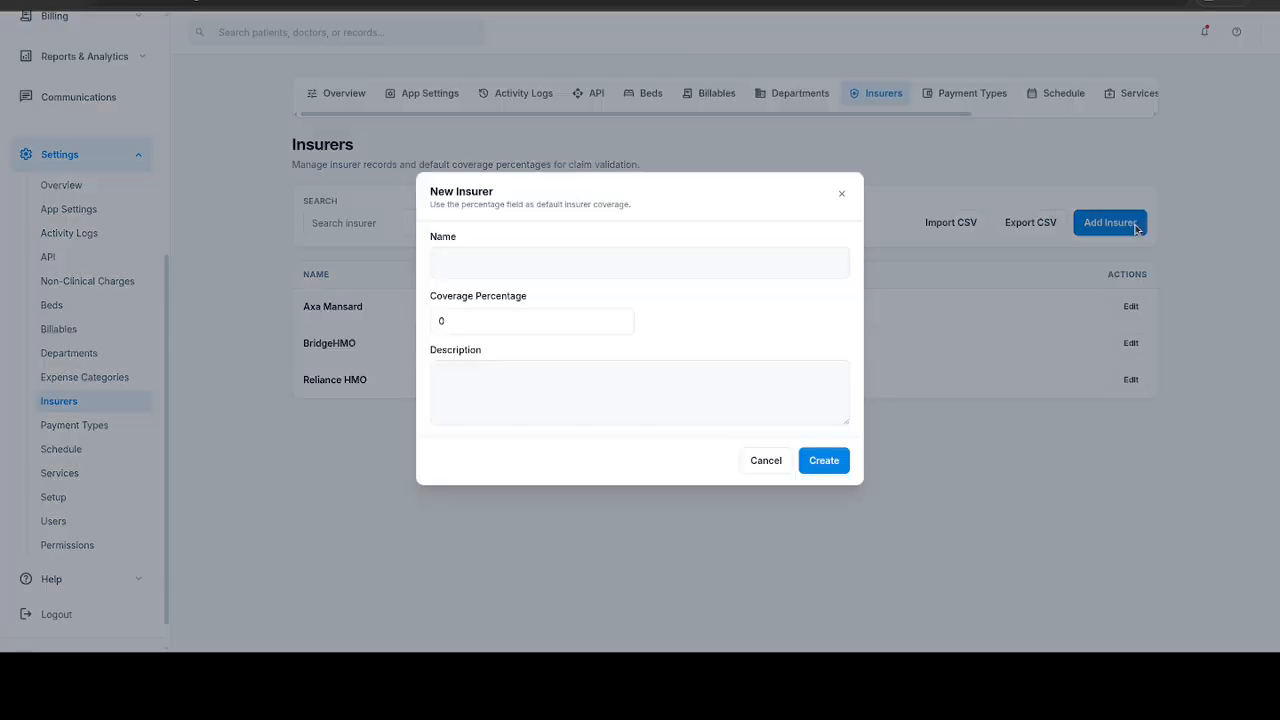
pyautogui.click(488, 262)
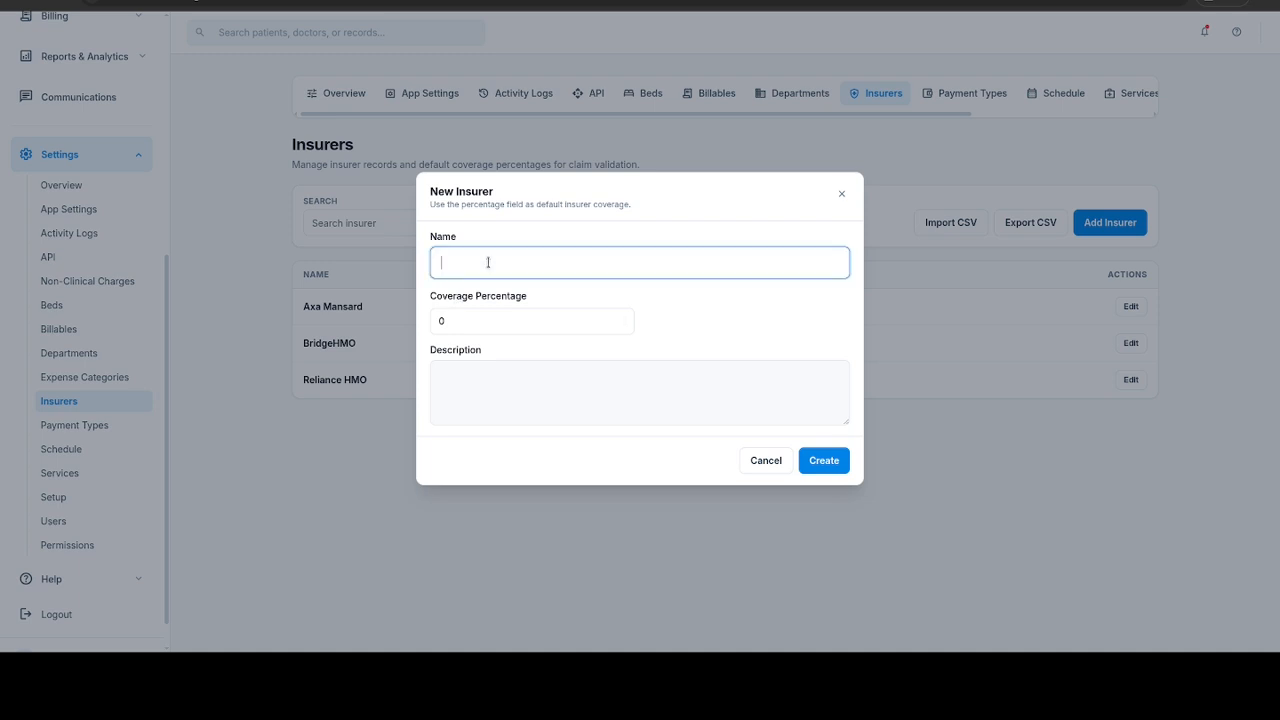
pyautogui.write('Clearline HMO')
pyautogui.press('Tab')
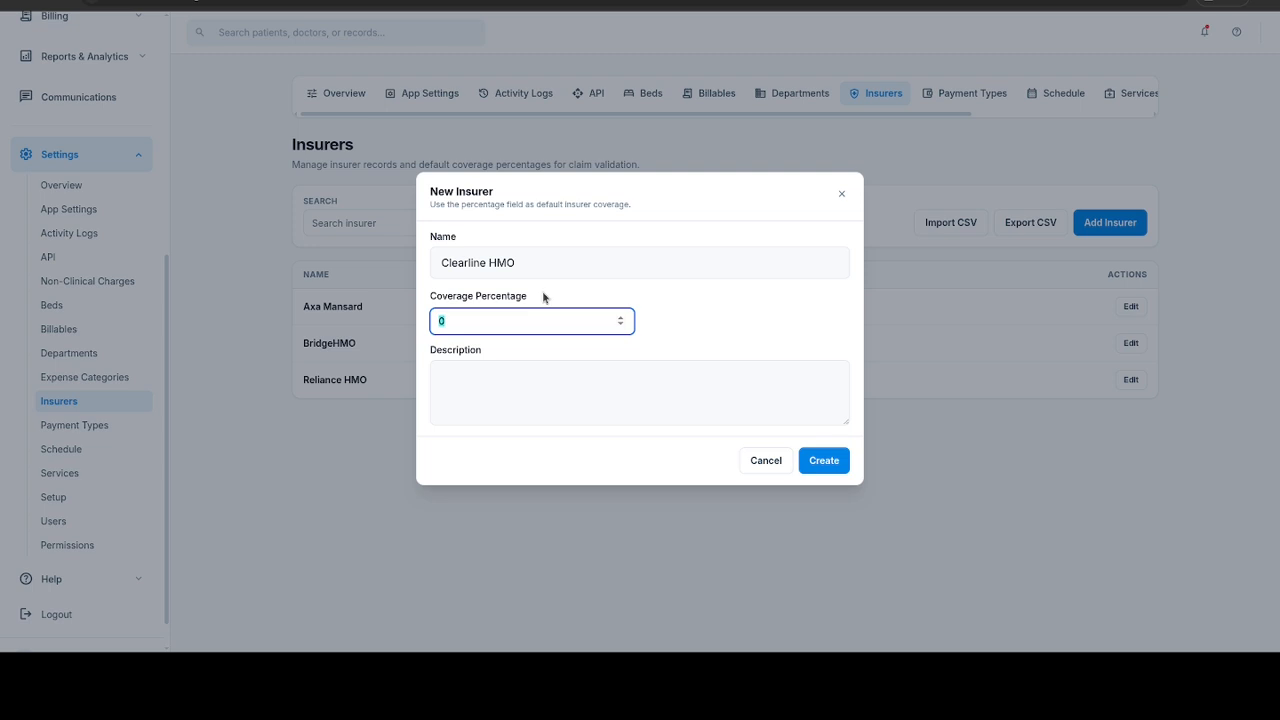
pyautogui.write('10')
pyautogui.press('Tab')
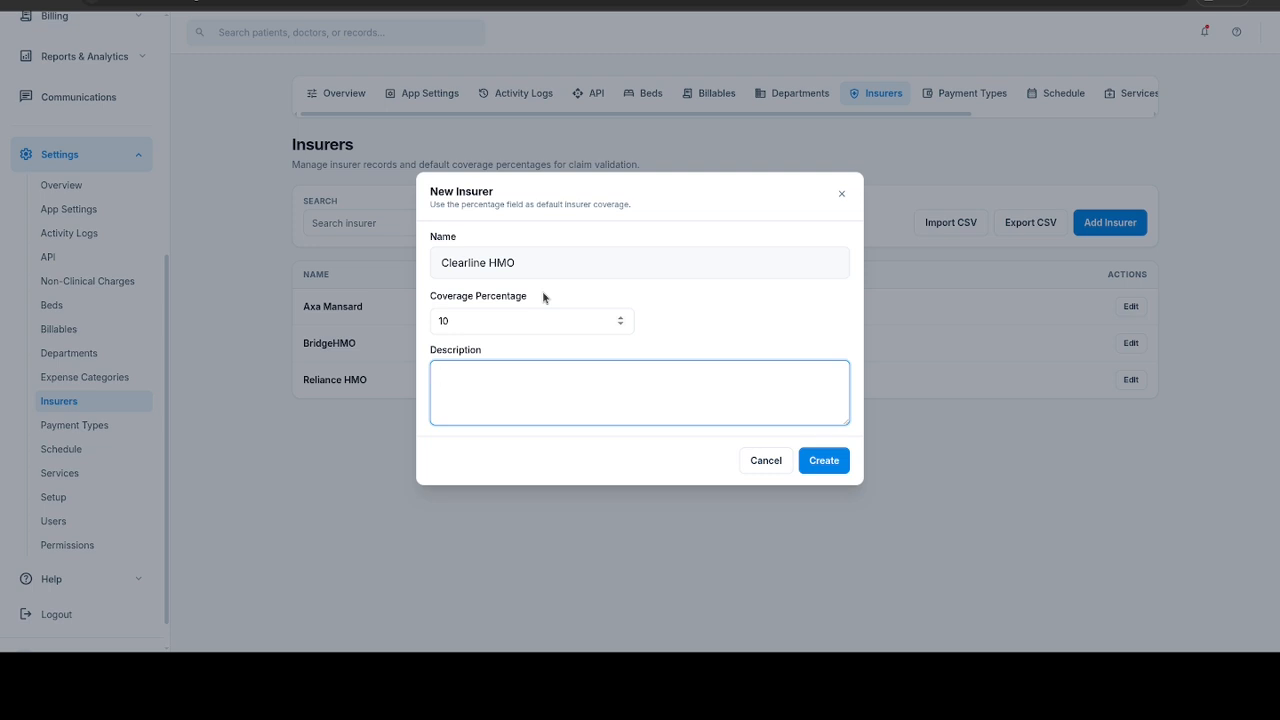
# Step: Enter "A description as needed" as the insurer's description and create the insurer
pyautogui.write('A description as needed')
pyautogui.press('Tab')
pyautogui.press('Tab')
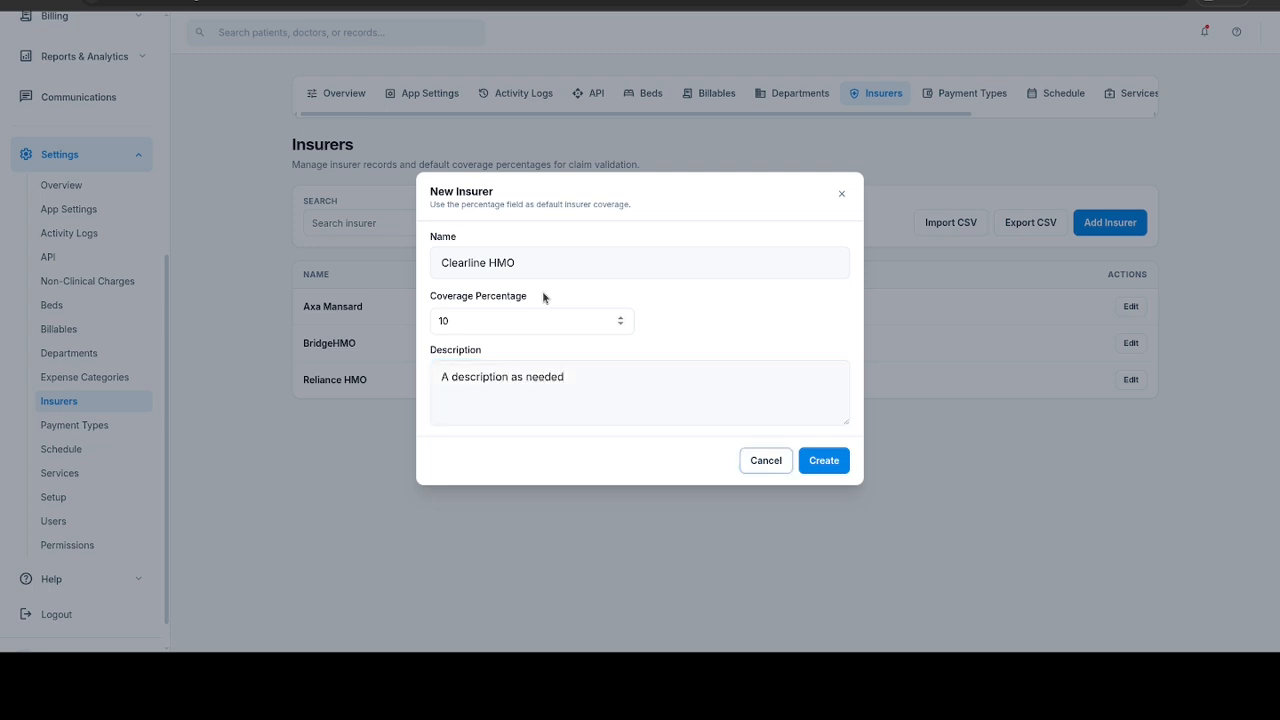
pyautogui.press('Return')
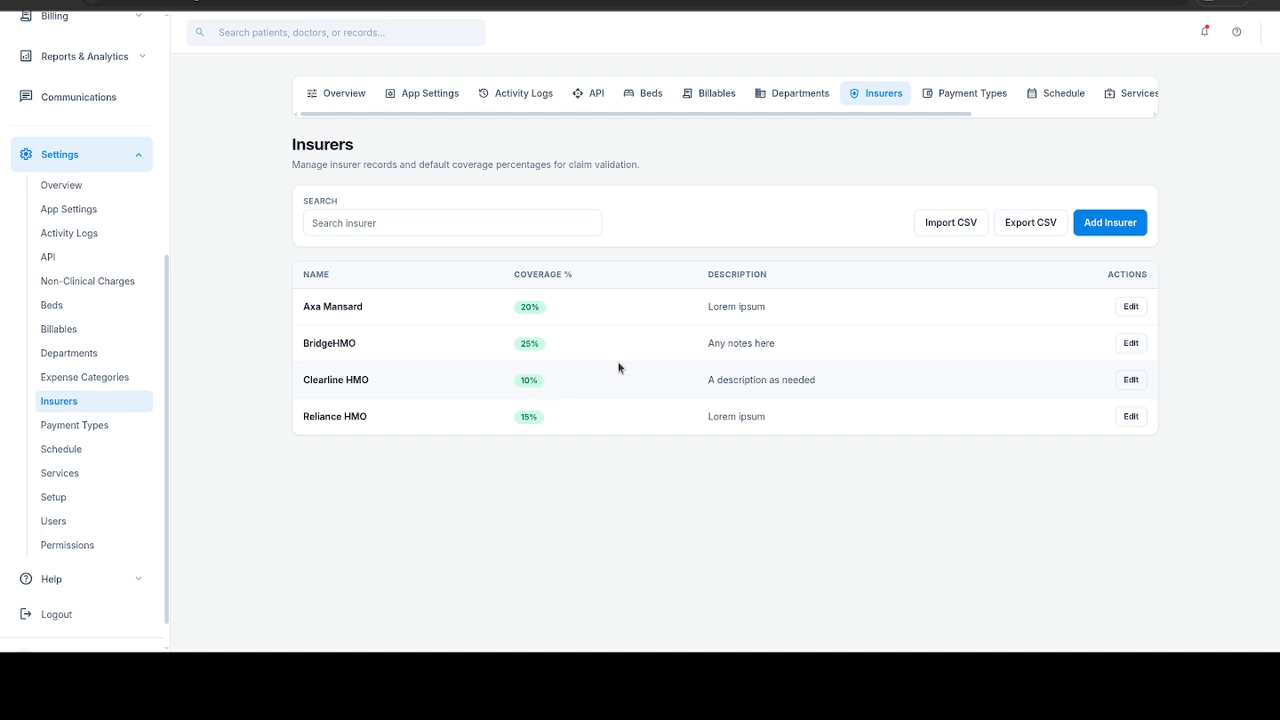
# Step: Start a new account named "Opay" in the Payment Types settings, keeping its opening balance at 0
pyautogui.click(978, 96)
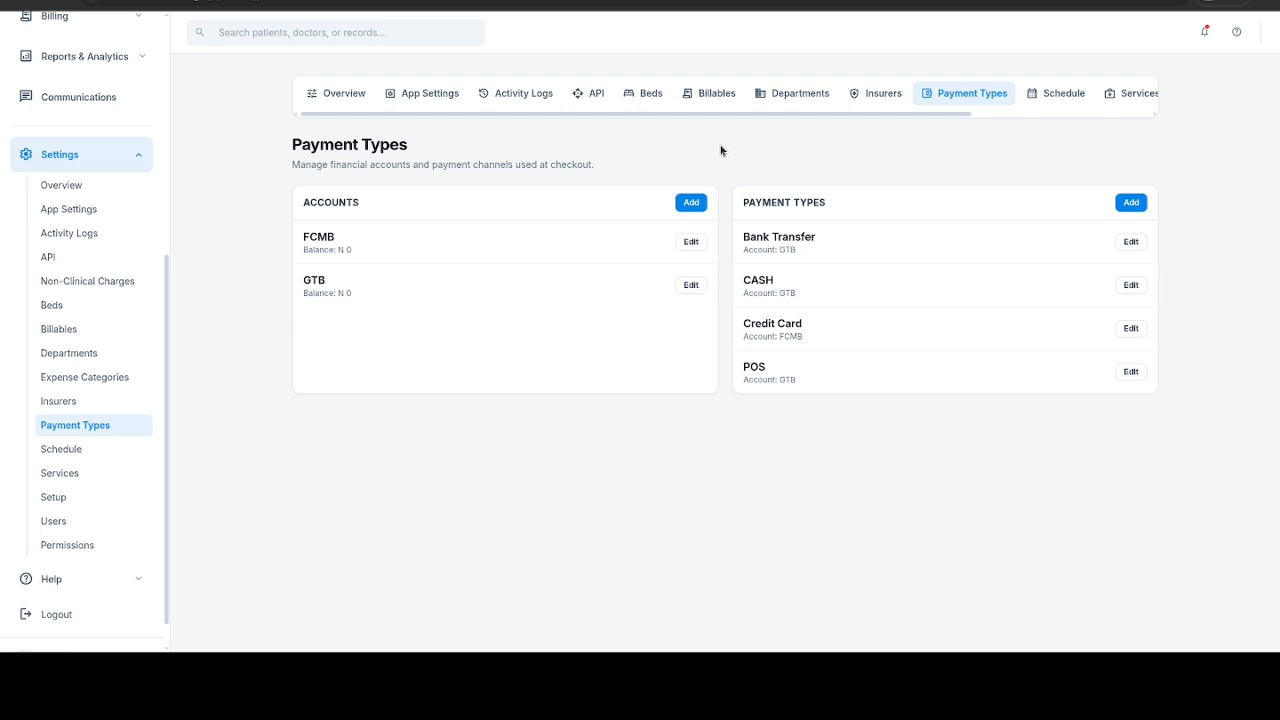
pyautogui.click(692, 202)
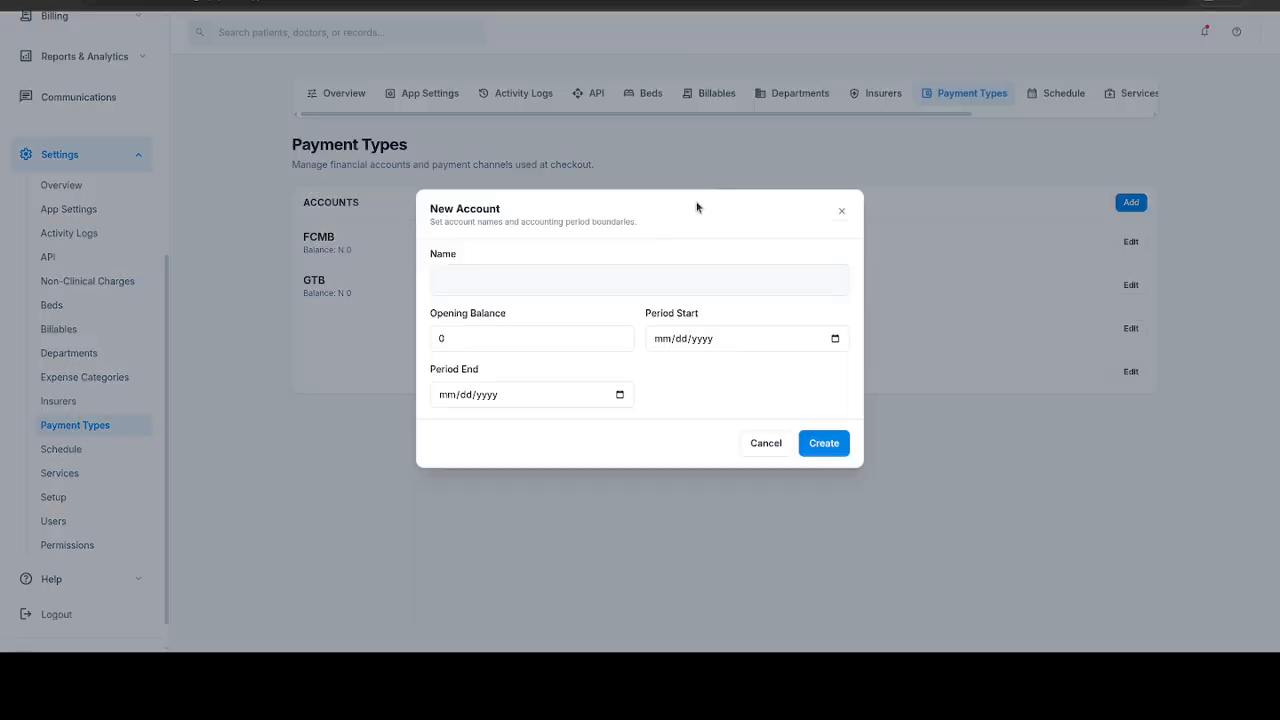
pyautogui.click(484, 278)
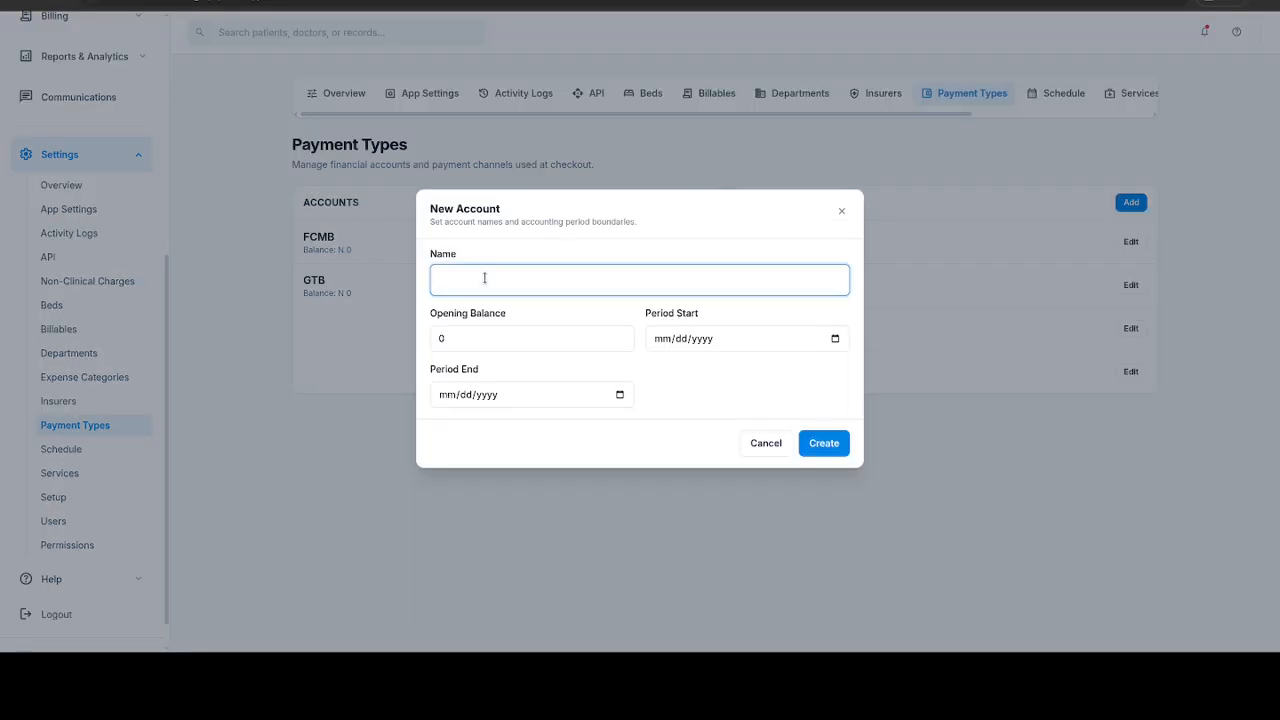
pyautogui.write('Opau')
pyautogui.press('BackSpace')
pyautogui.write('y')
pyautogui.click(543, 336)
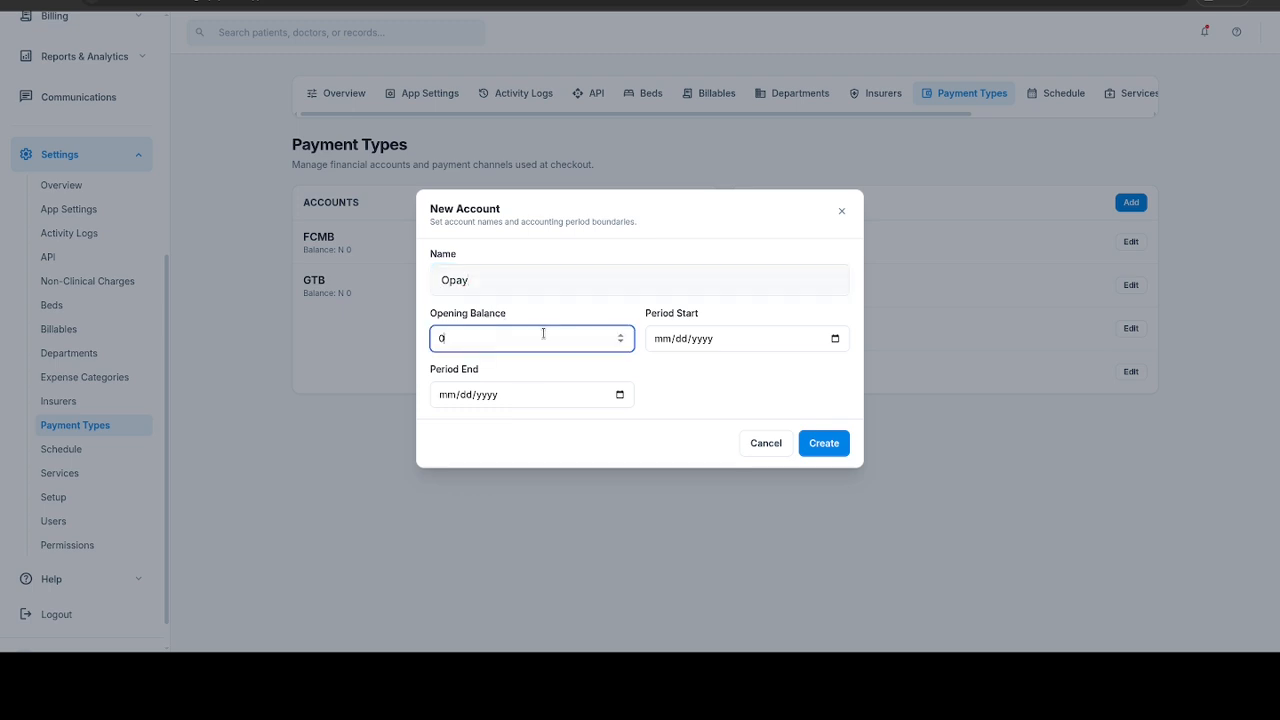
# Step: Set the account's period start to 01/01/2026 and period end to 12/31/2026, and create the account
pyautogui.click(668, 340)
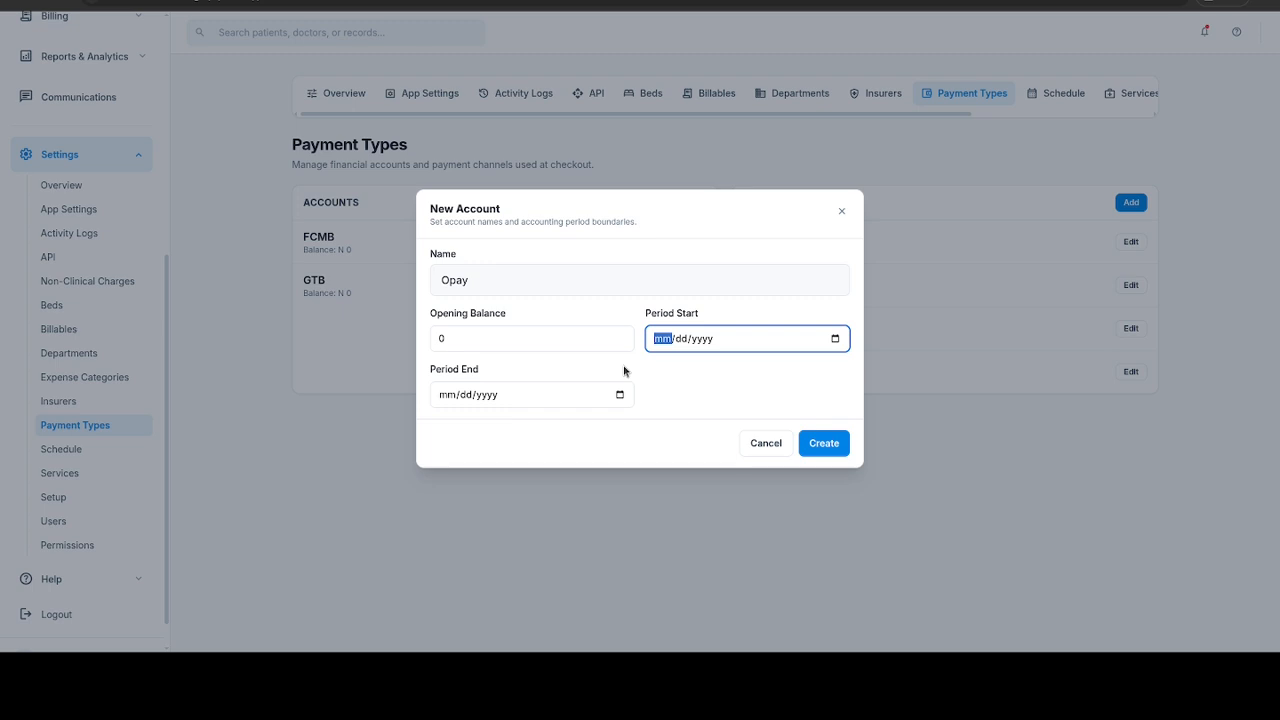
pyautogui.write('01/01/2026')
pyautogui.press('Tab')
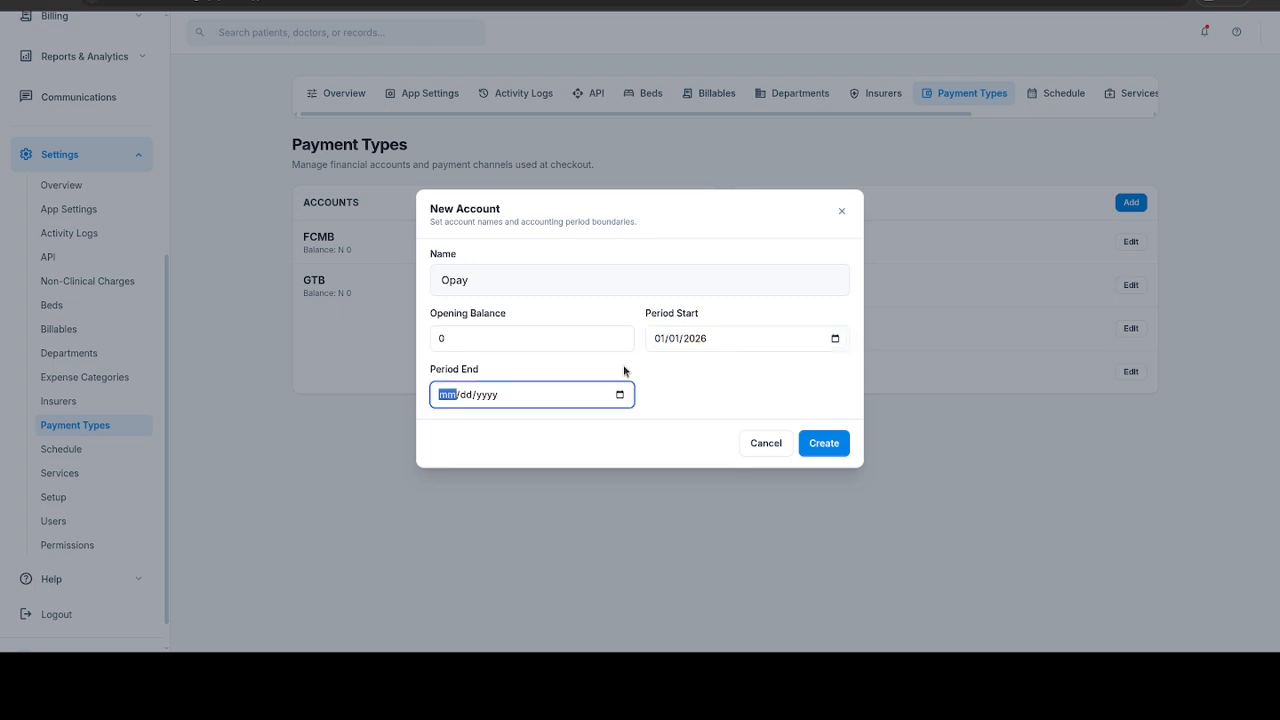
pyautogui.write('12/31/2026')
pyautogui.press('Tab')
pyautogui.press('Tab')
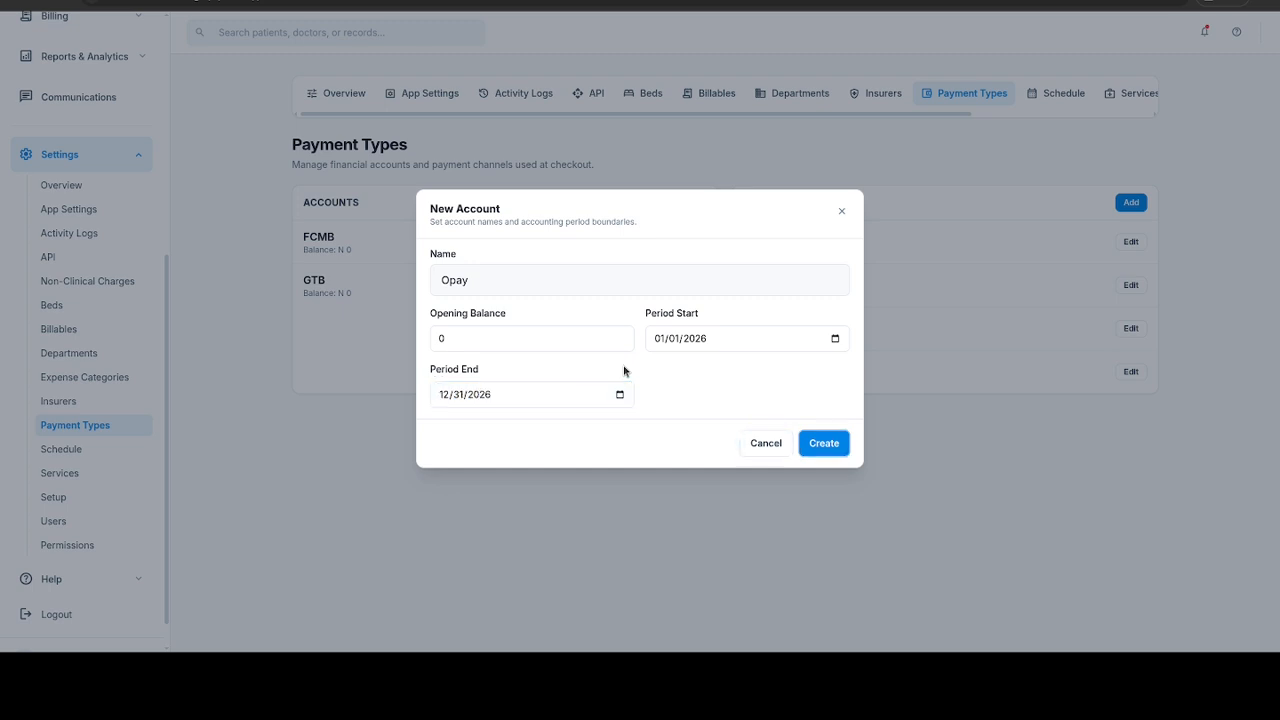
pyautogui.press('Return')
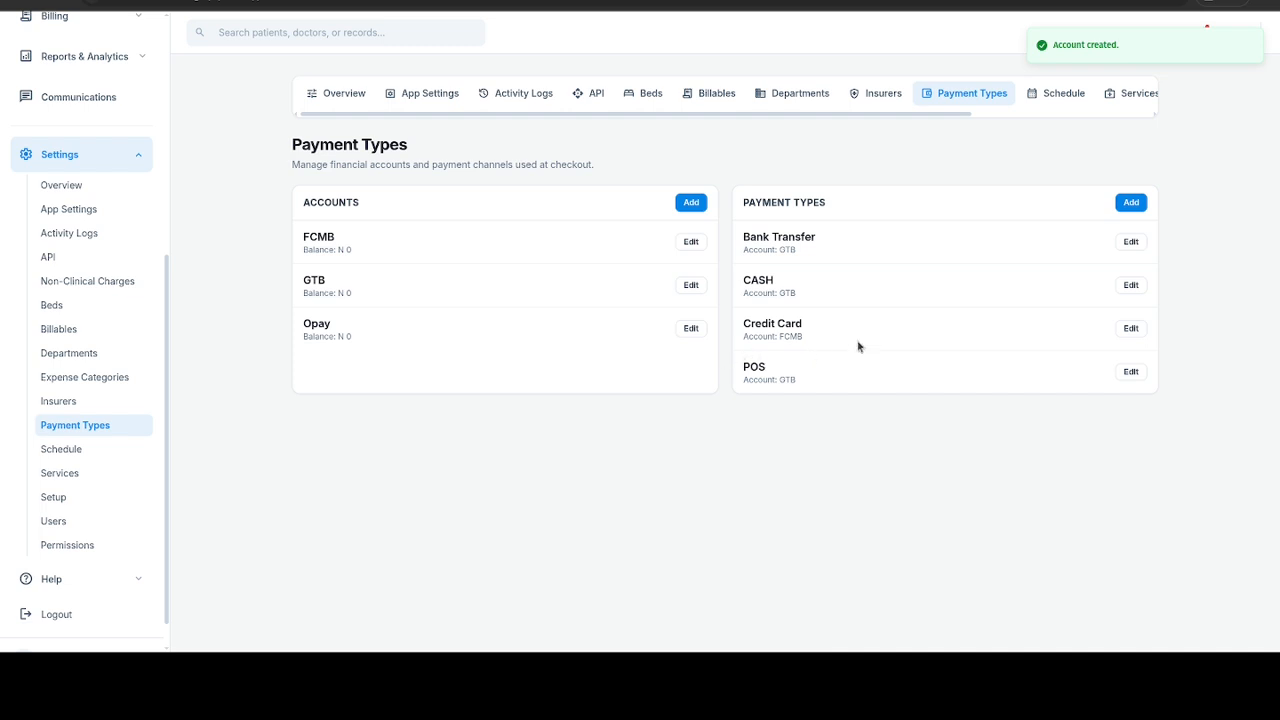
# Step: Create a payment type named "Tap to Pay" linked to the Opay account
pyautogui.click(1131, 202)
pyautogui.click(503, 320)
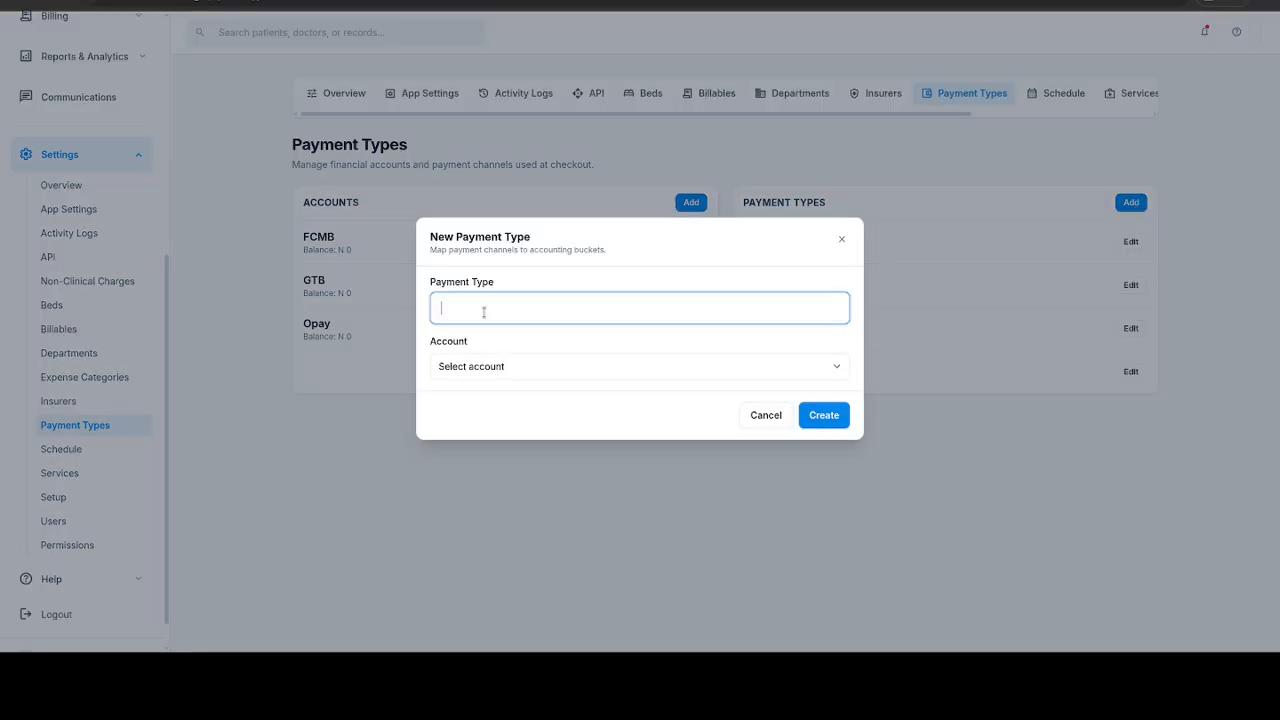
pyautogui.write('O')
pyautogui.press('BackSpace')
pyautogui.write('Tap to Pay')
pyautogui.click(480, 365)
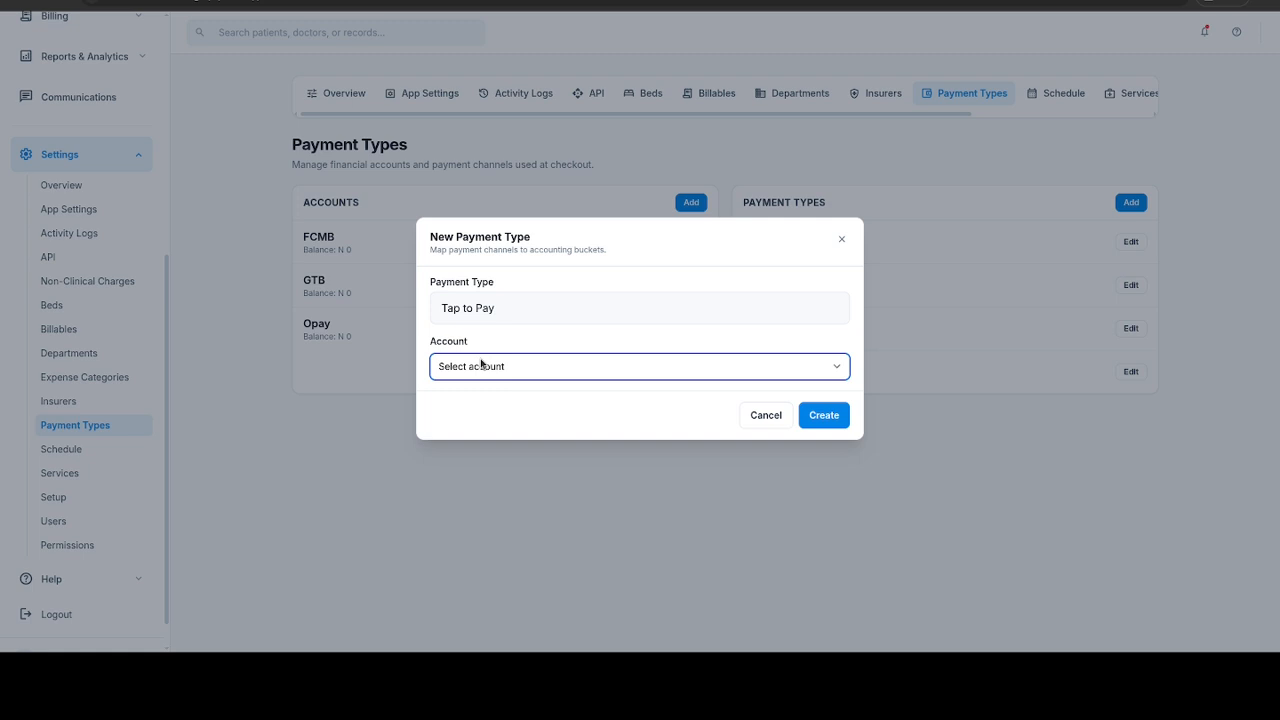
pyautogui.click(489, 441)
pyautogui.click(818, 414)
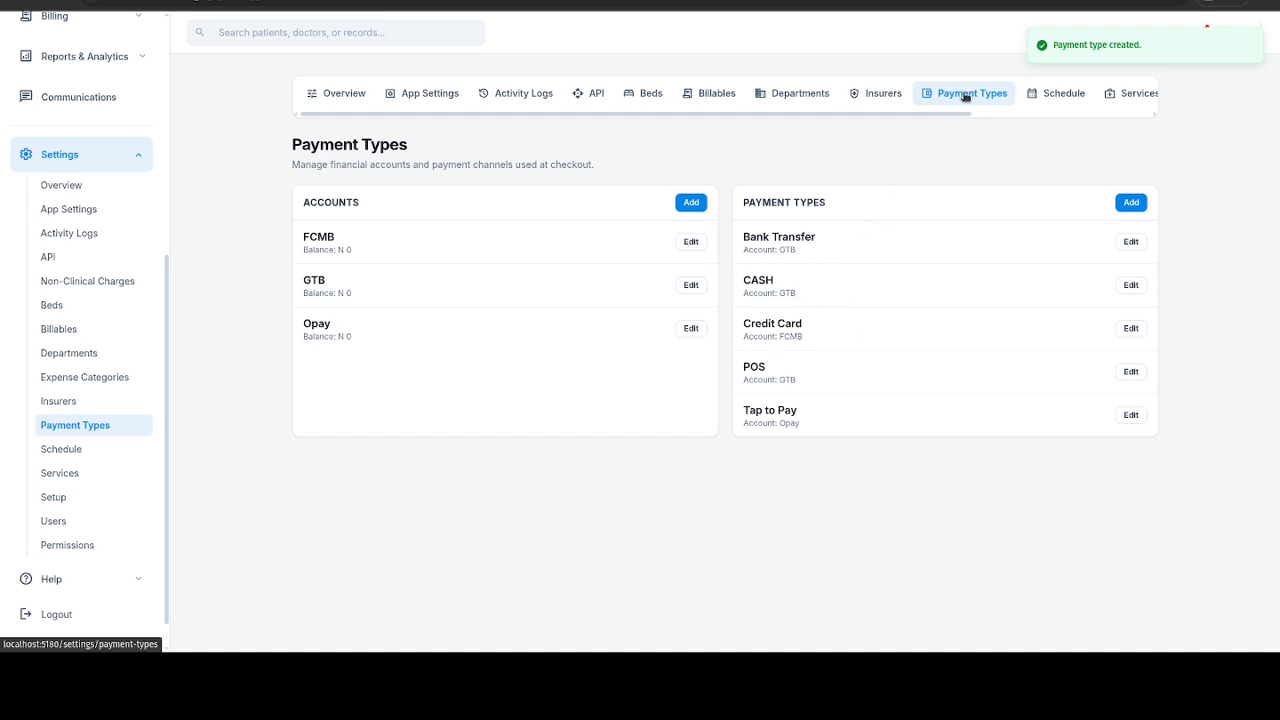
# Step: Enable Saturday as an open day in the clinic weekly hours of the Schedule settings
pyautogui.click(1046, 93)
pyautogui.hscroll(2, 984, 94)
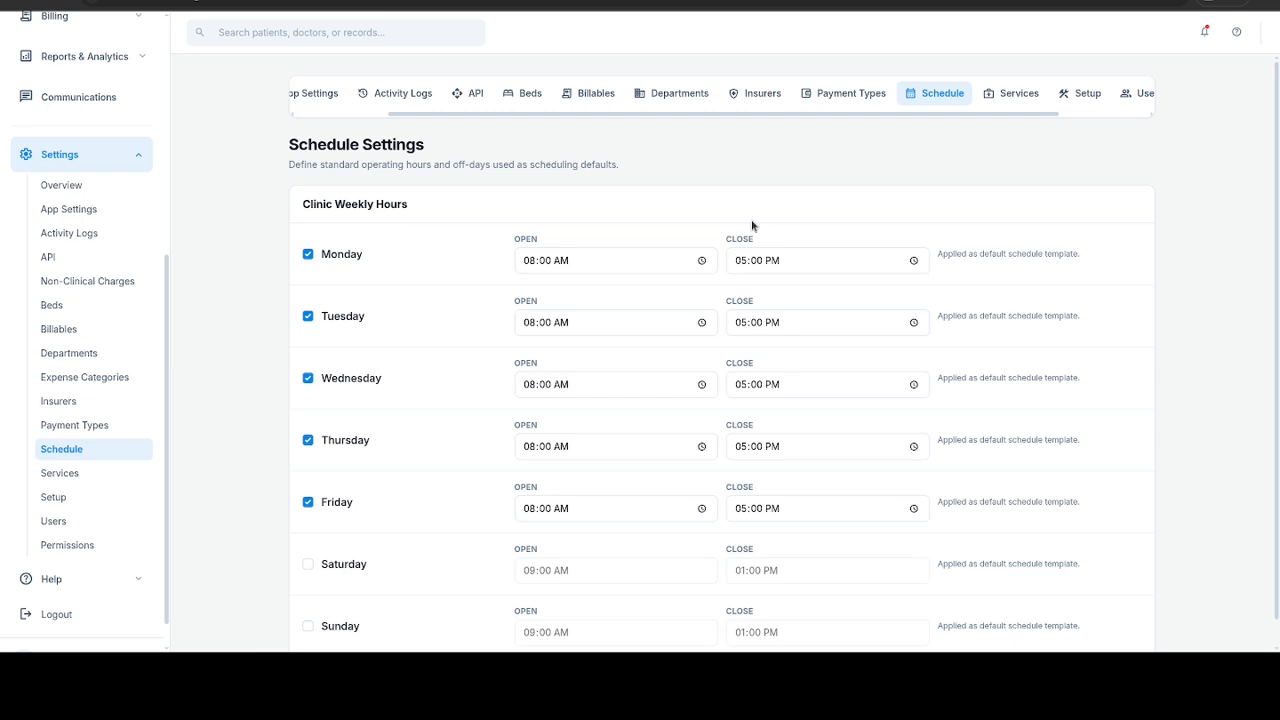
pyautogui.click(309, 565)
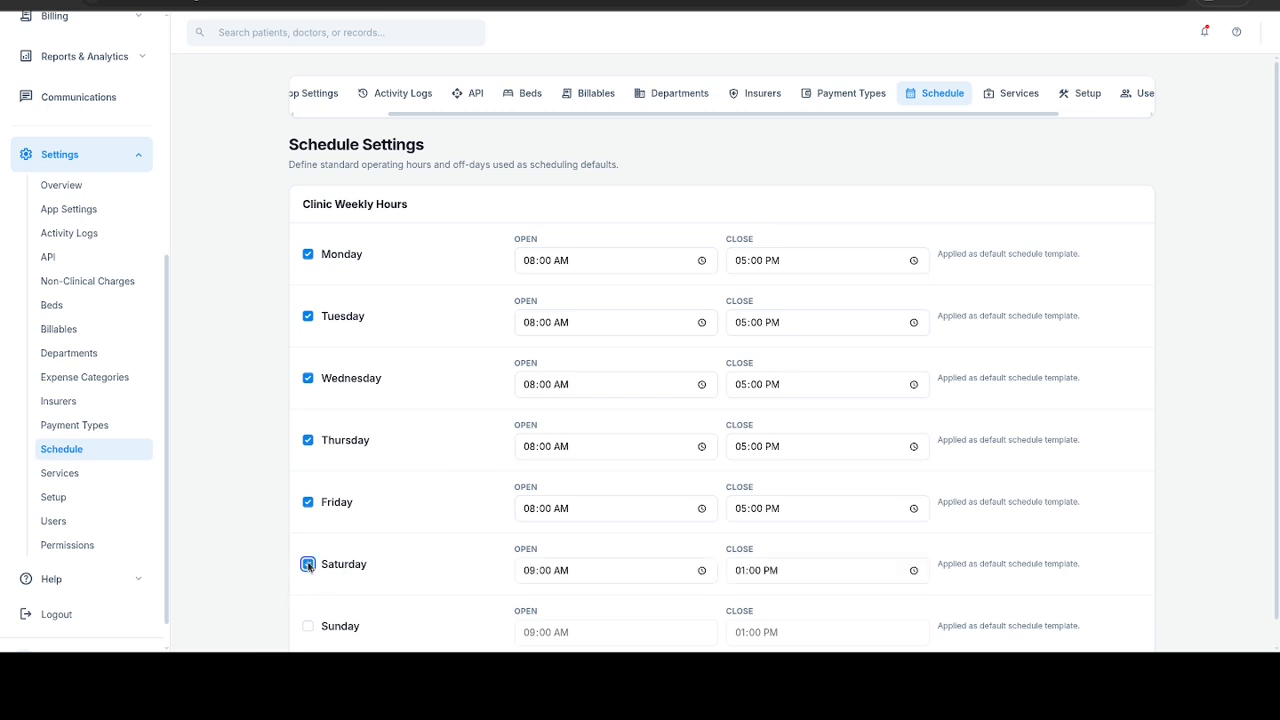
# Step: Start a new service named "Teeth Cleaning" in the Services settings, with department Dental Clinic and service type Specialist
pyautogui.click(1006, 101)
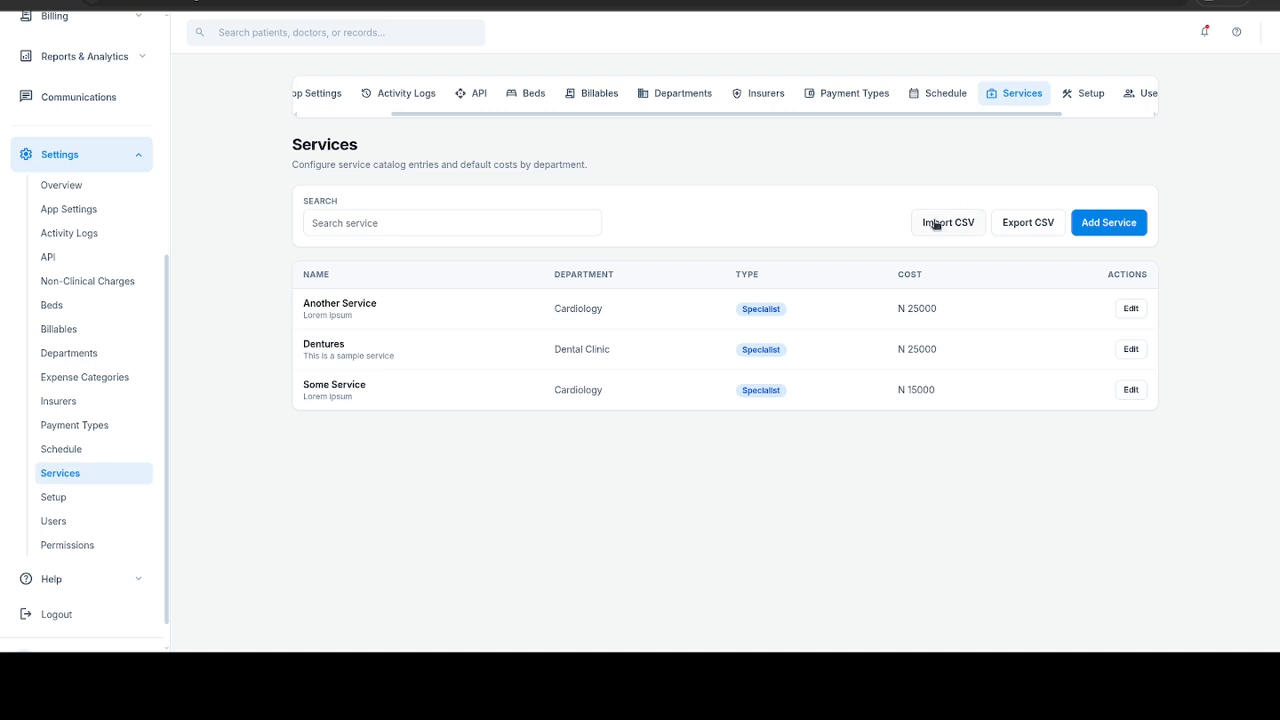
pyautogui.click(1101, 228)
pyautogui.click(530, 230)
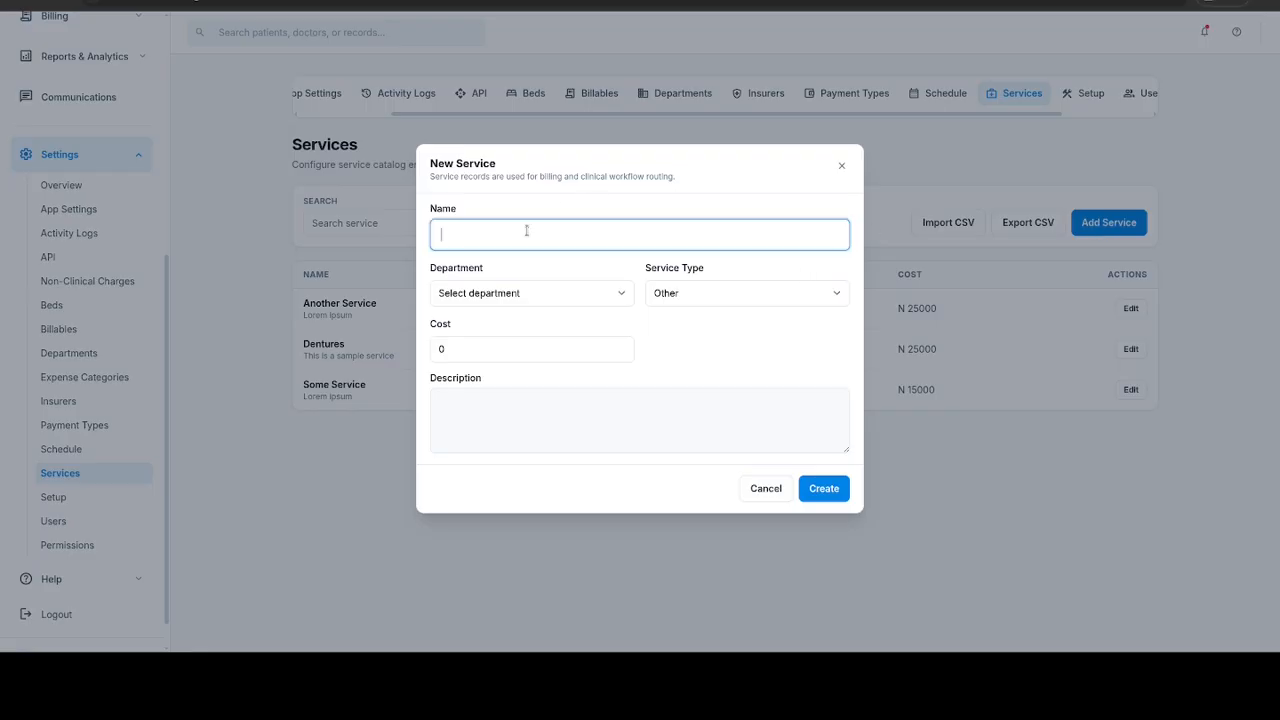
pyautogui.write('Teeth Cleaning')
pyautogui.click(519, 291)
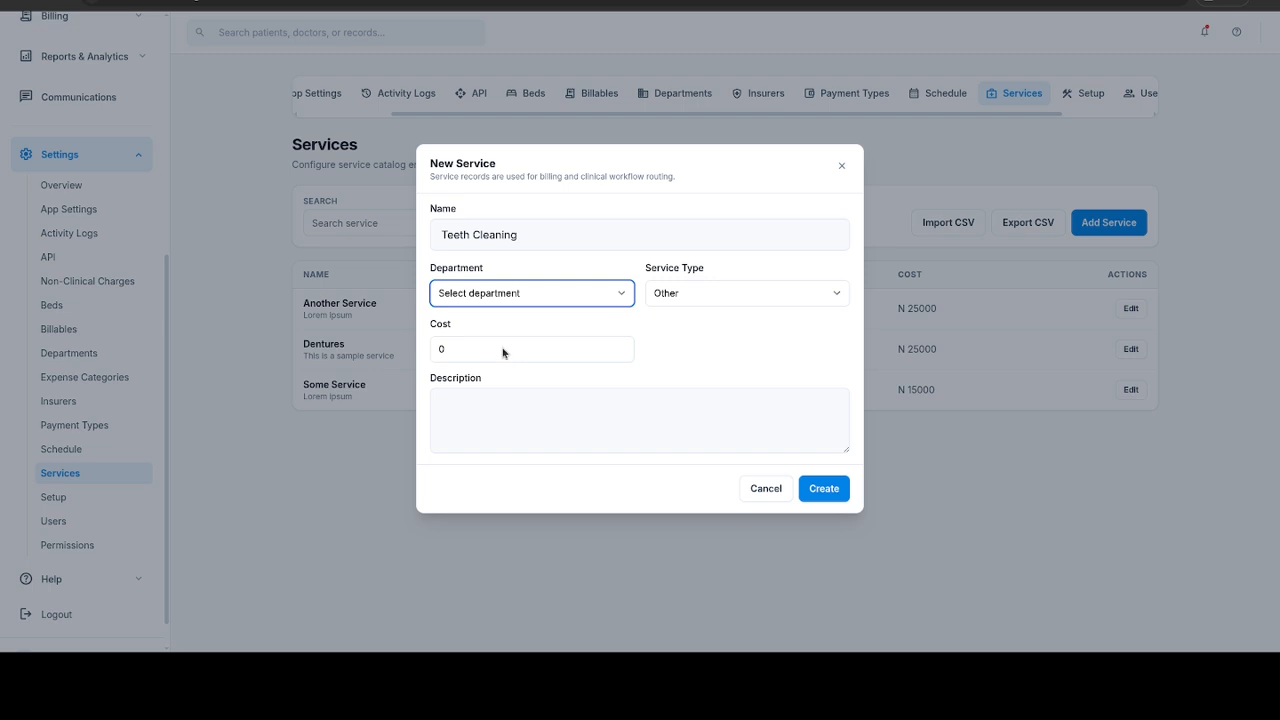
pyautogui.click(503, 350)
pyautogui.click(723, 300)
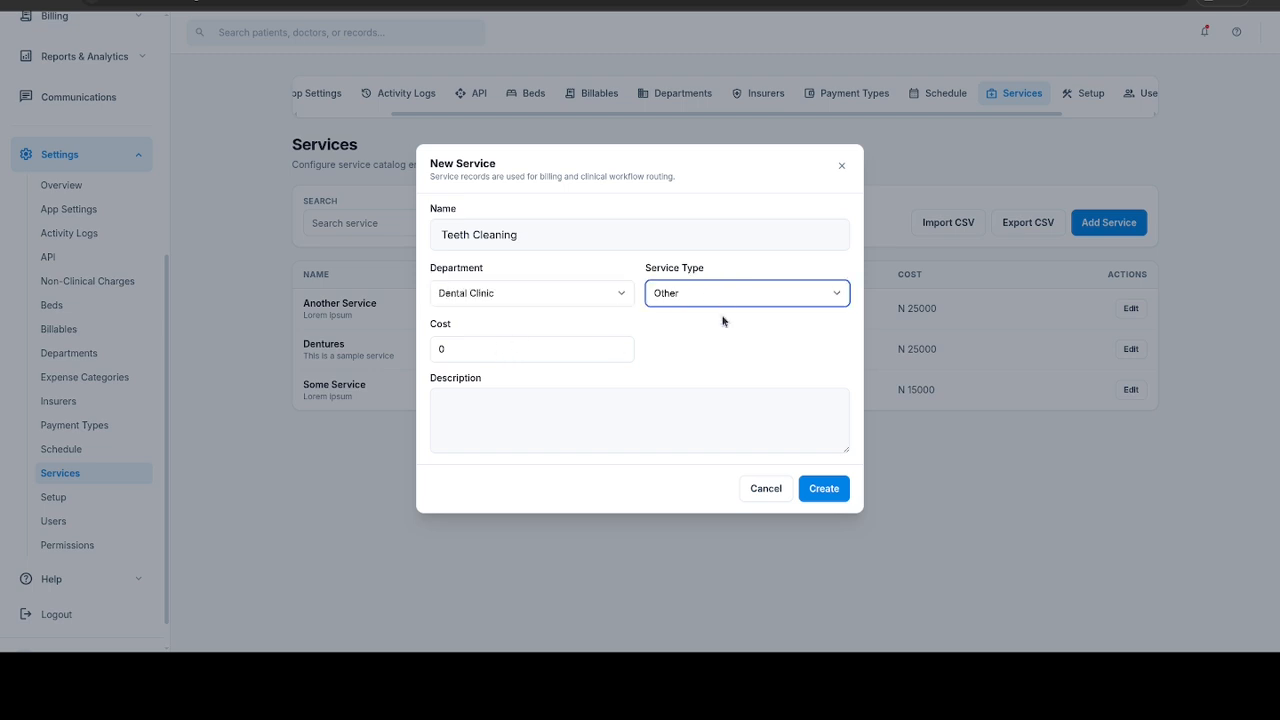
pyautogui.click(723, 320)
# Step: Set the service's cost to 35000 and description to "Sample description here", and create the service
pyautogui.click(535, 352)
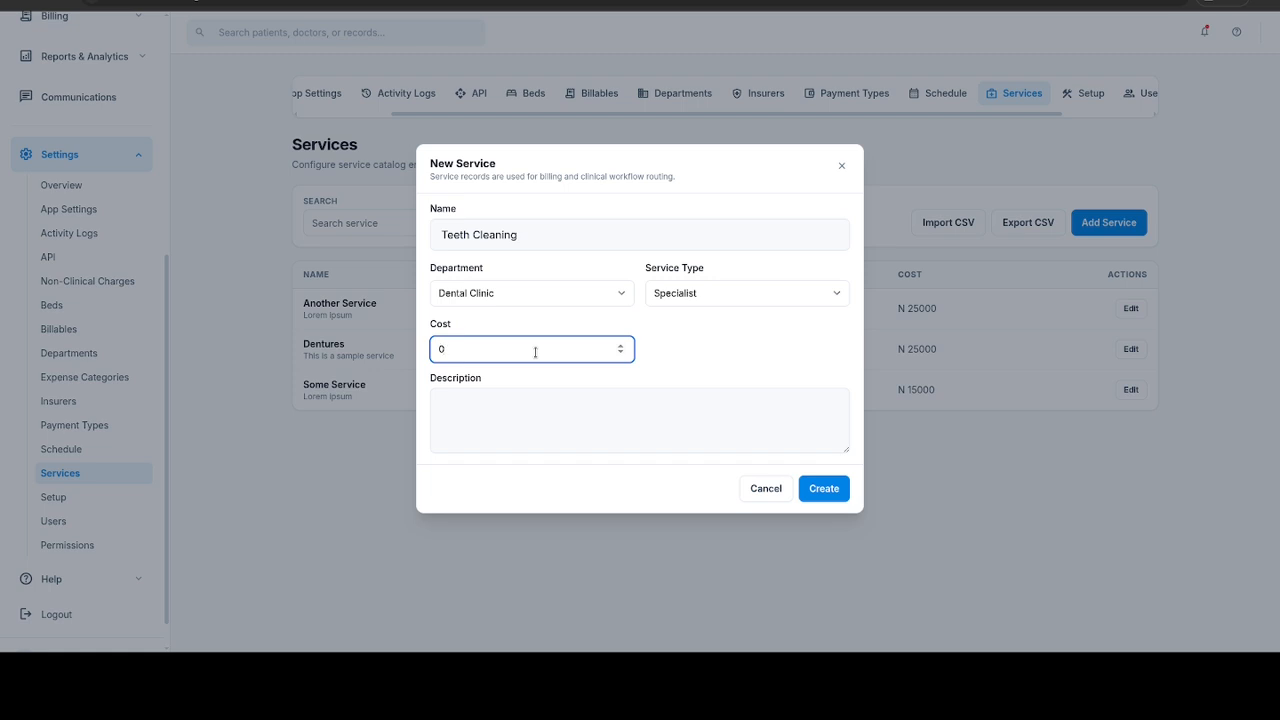
pyautogui.write('35000')
pyautogui.press('Delete')
pyautogui.press('Tab')
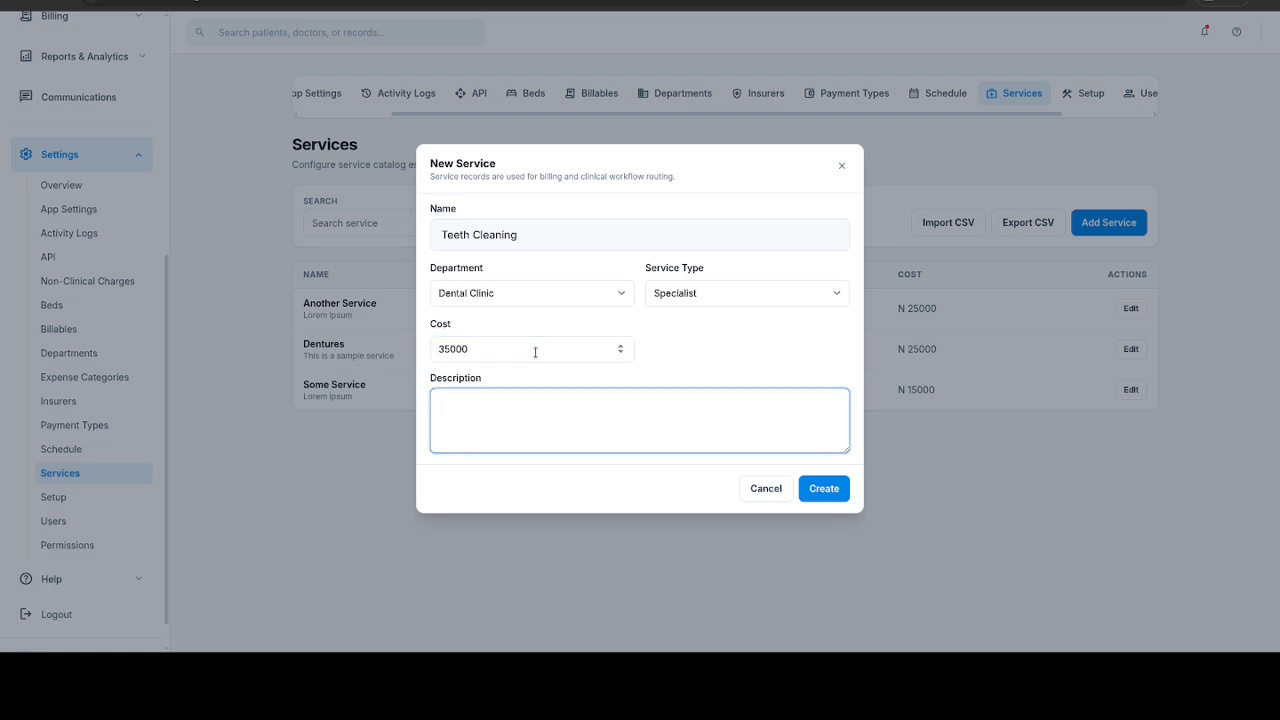
pyautogui.write('Sample description here')
pyautogui.press('Tab')
pyautogui.press('Tab')
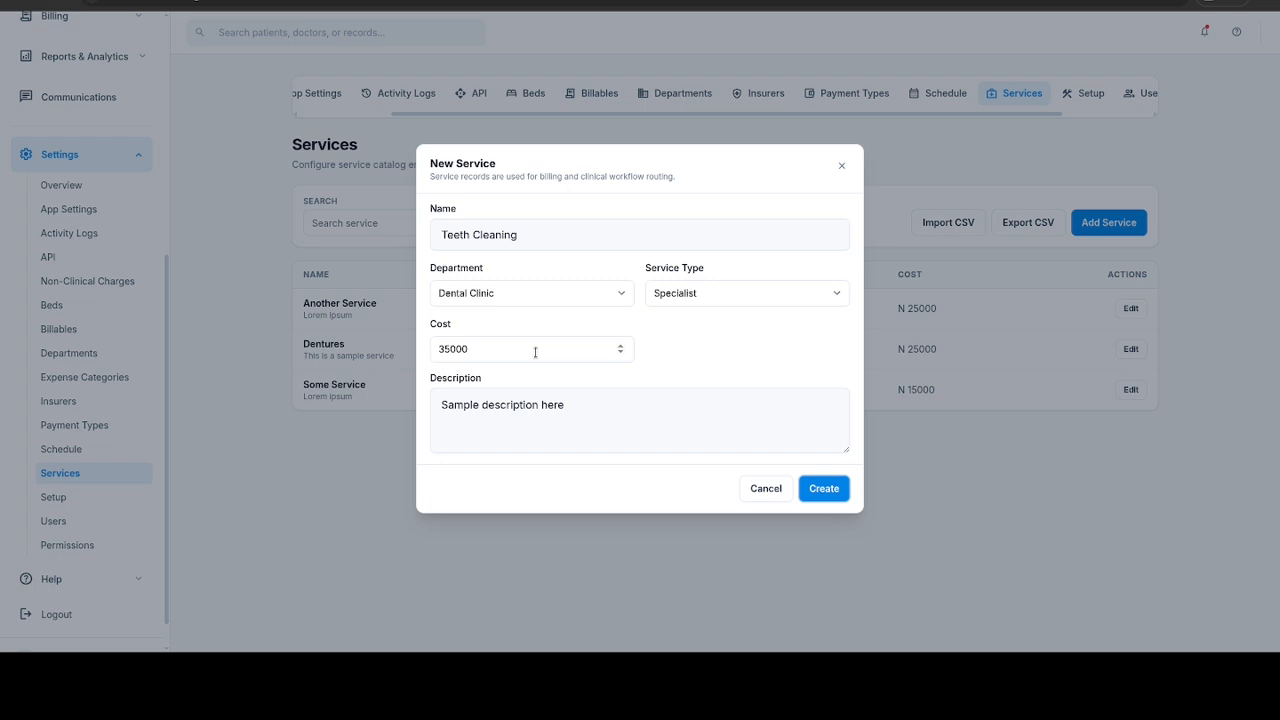
pyautogui.press('Return')
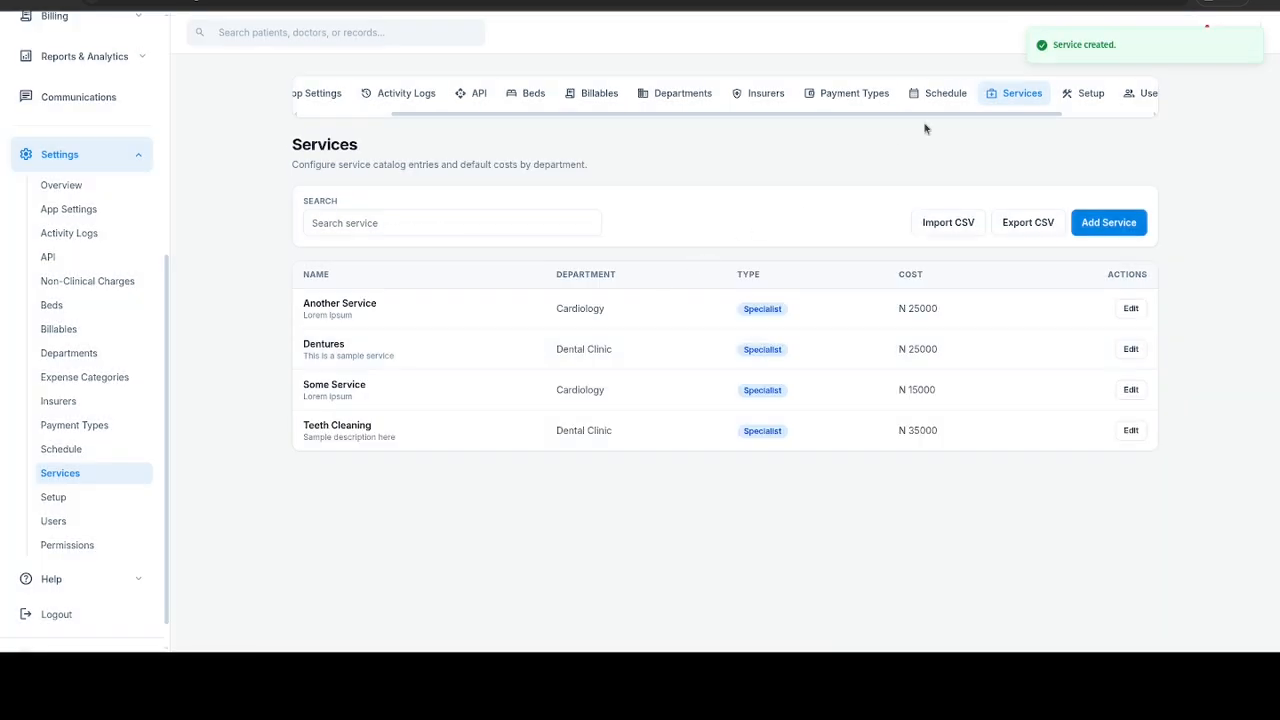
# Step: View the Setup utilities and try to import users from users_import_template (3).csv in the Users settings
pyautogui.hscroll(2, 946, 100)
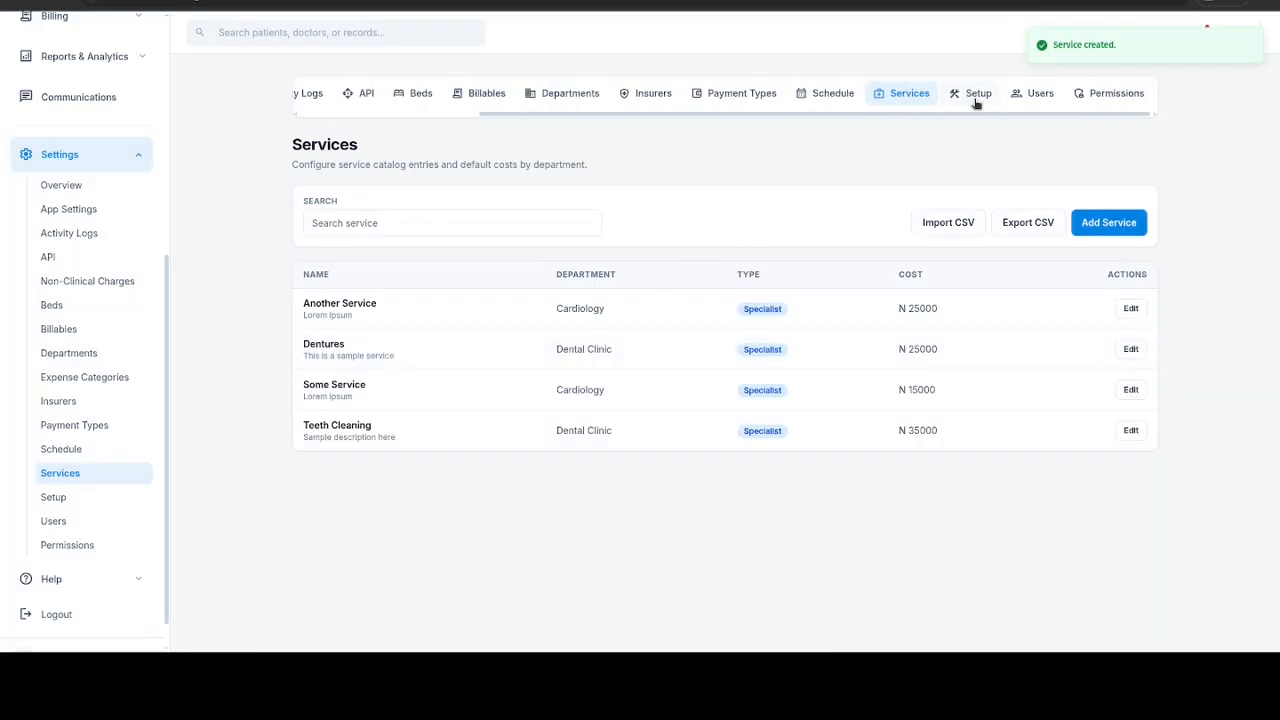
pyautogui.click(974, 99)
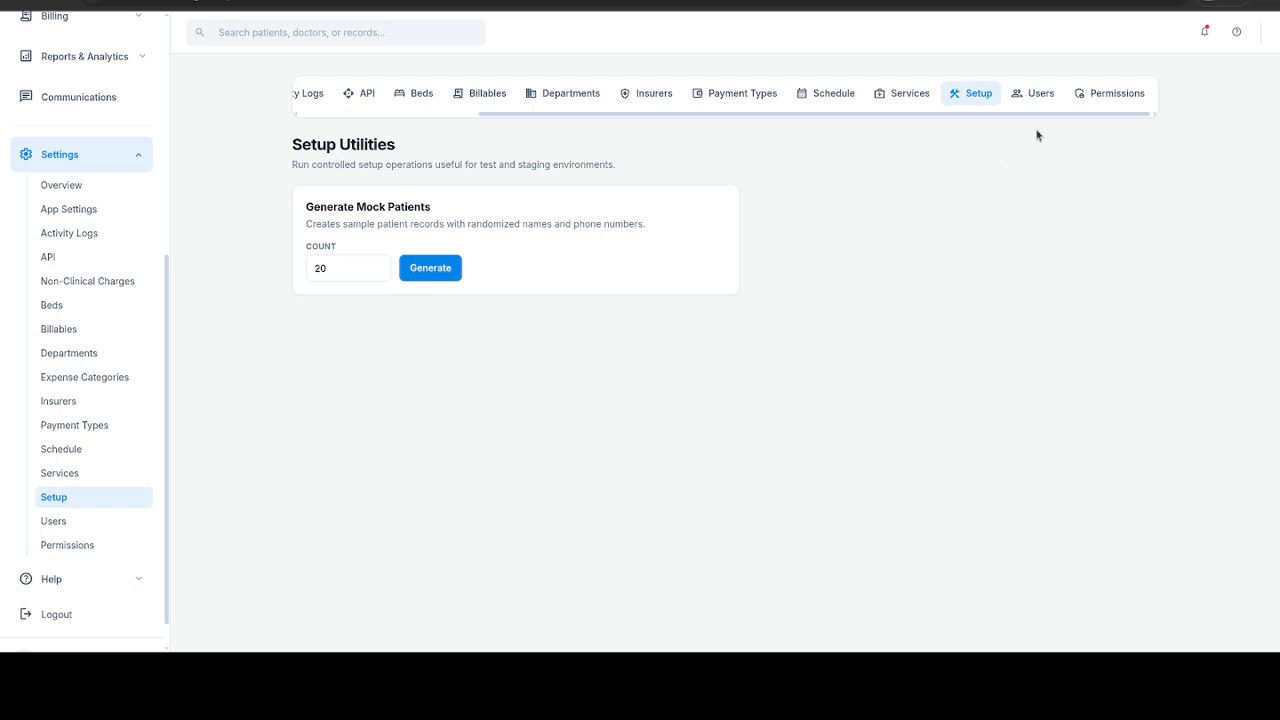
pyautogui.click(1045, 101)
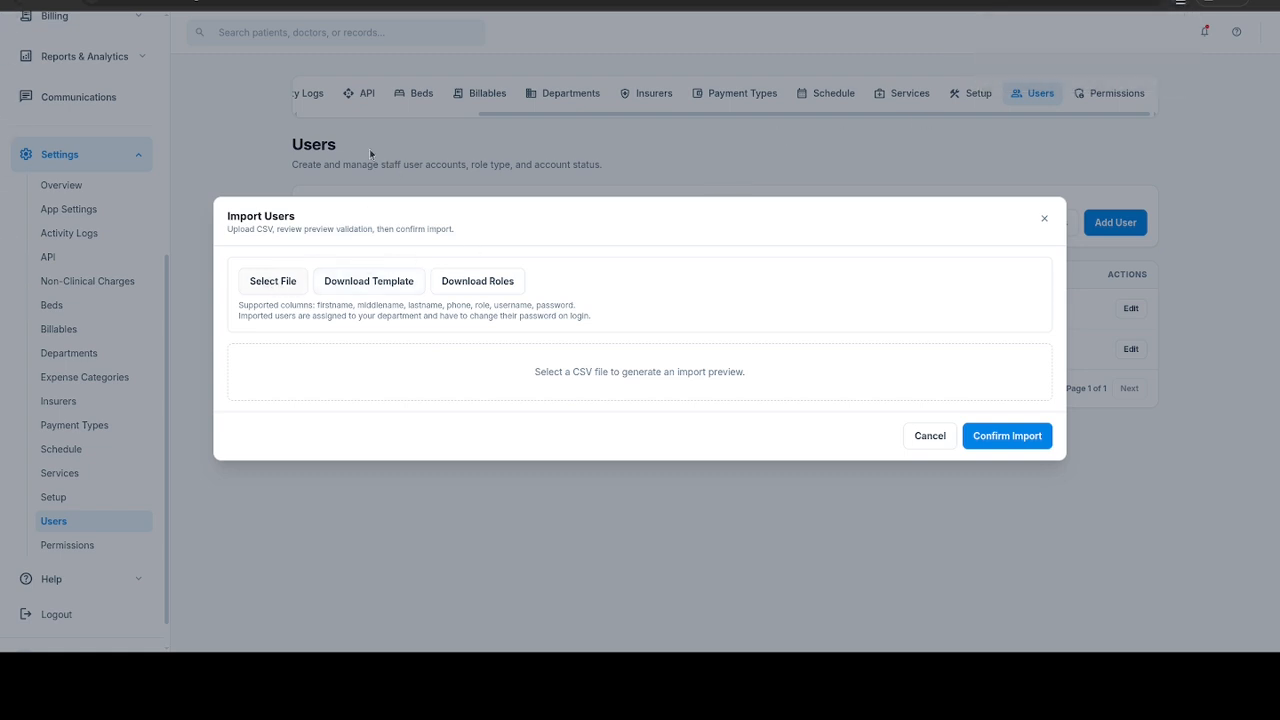
pyautogui.click(968, 66)
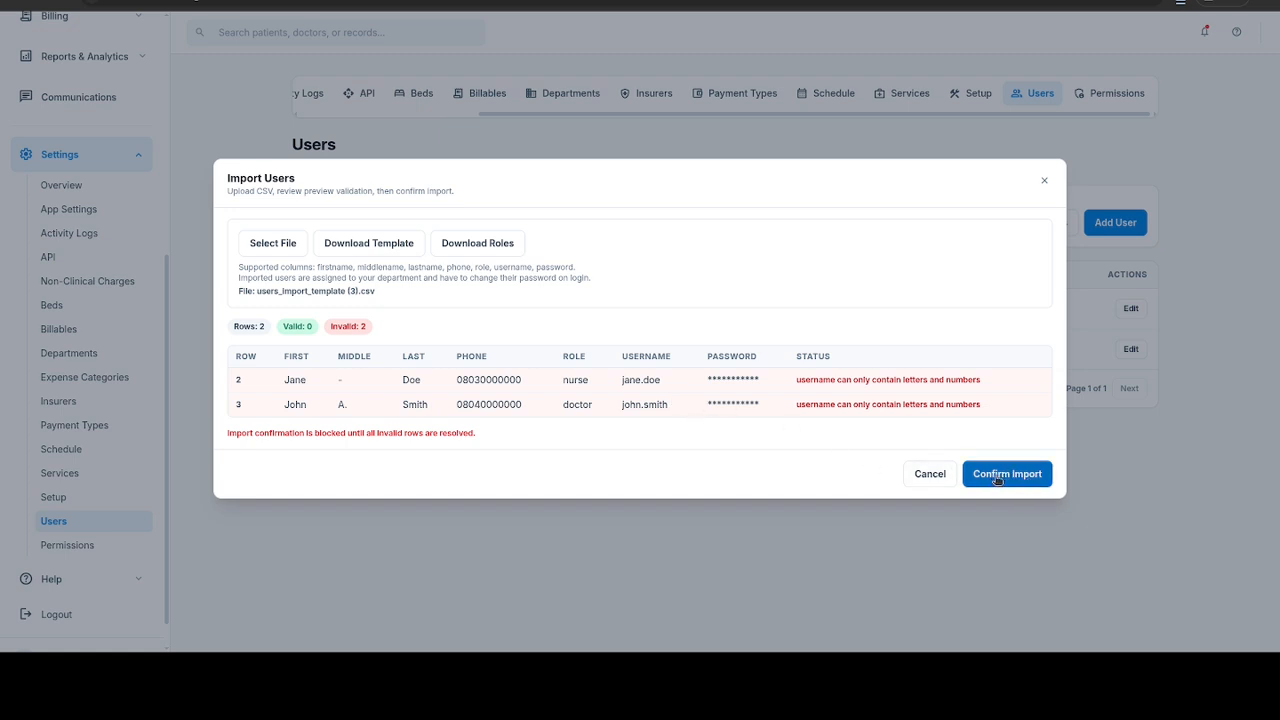
pyautogui.click(928, 480)
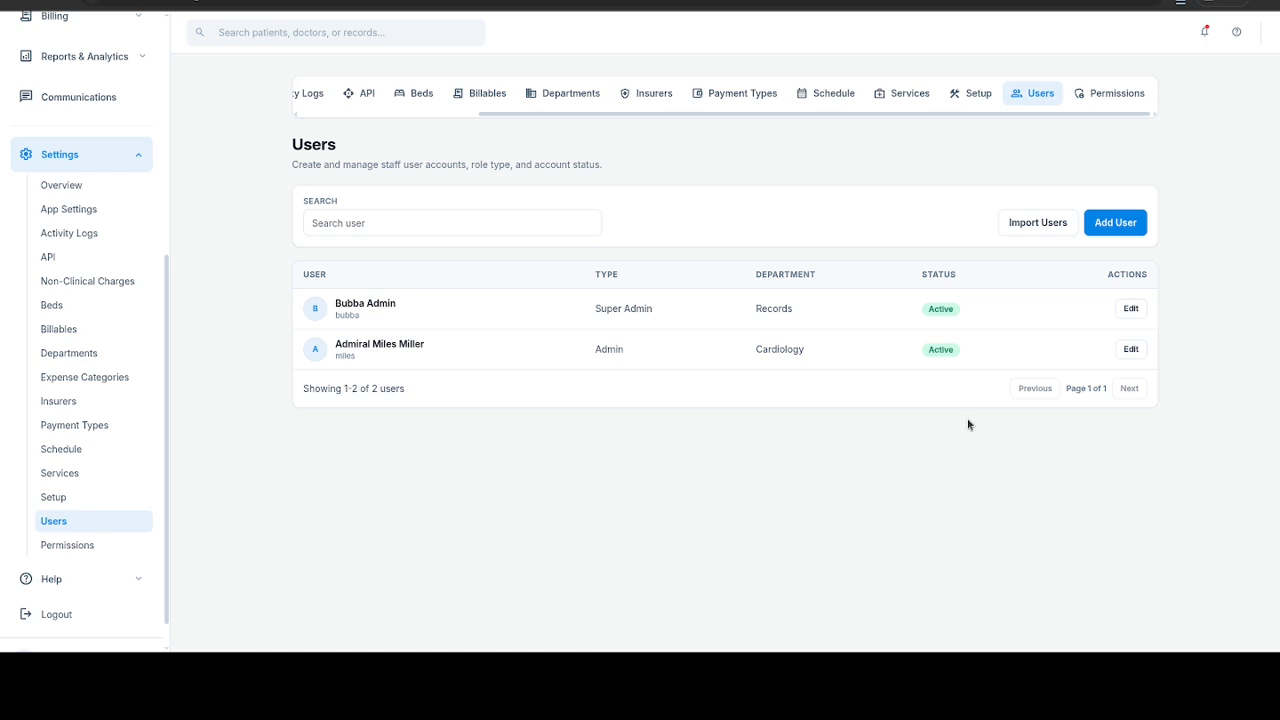
# Step: Start a new user in the Users settings and show its permission overrides
pyautogui.click(1117, 226)
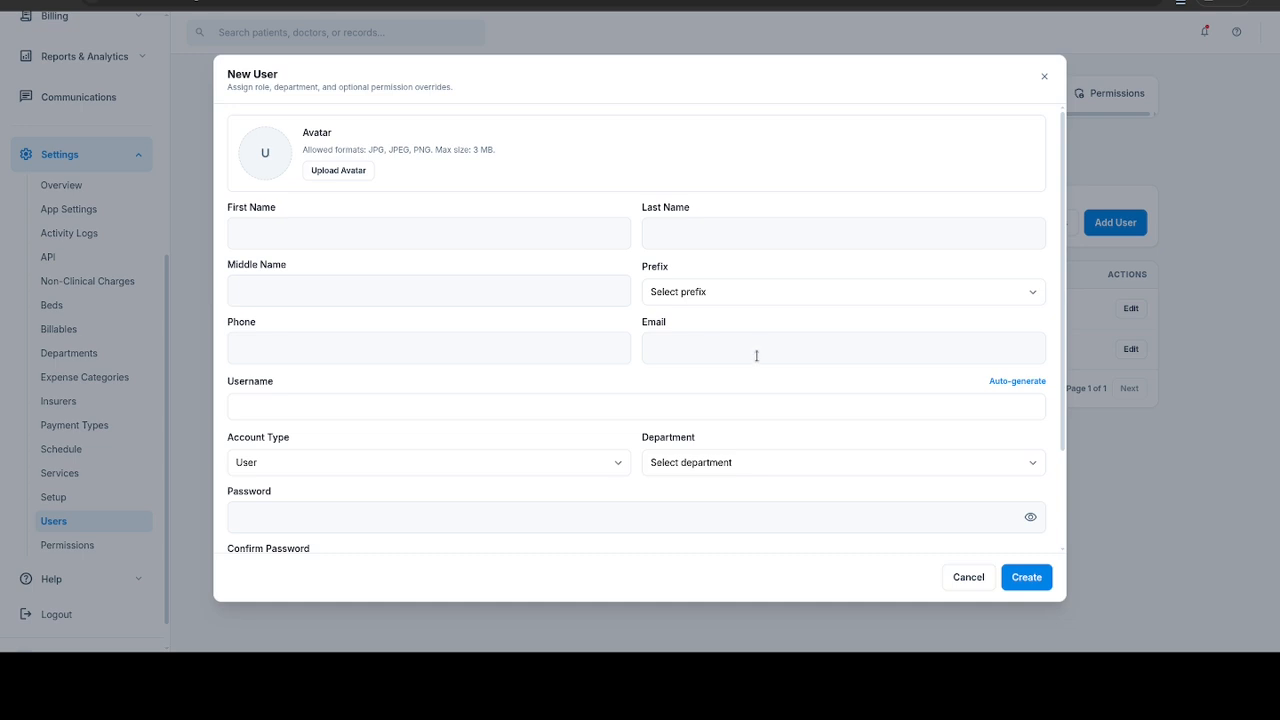
pyautogui.scroll(-3, 765, 394)
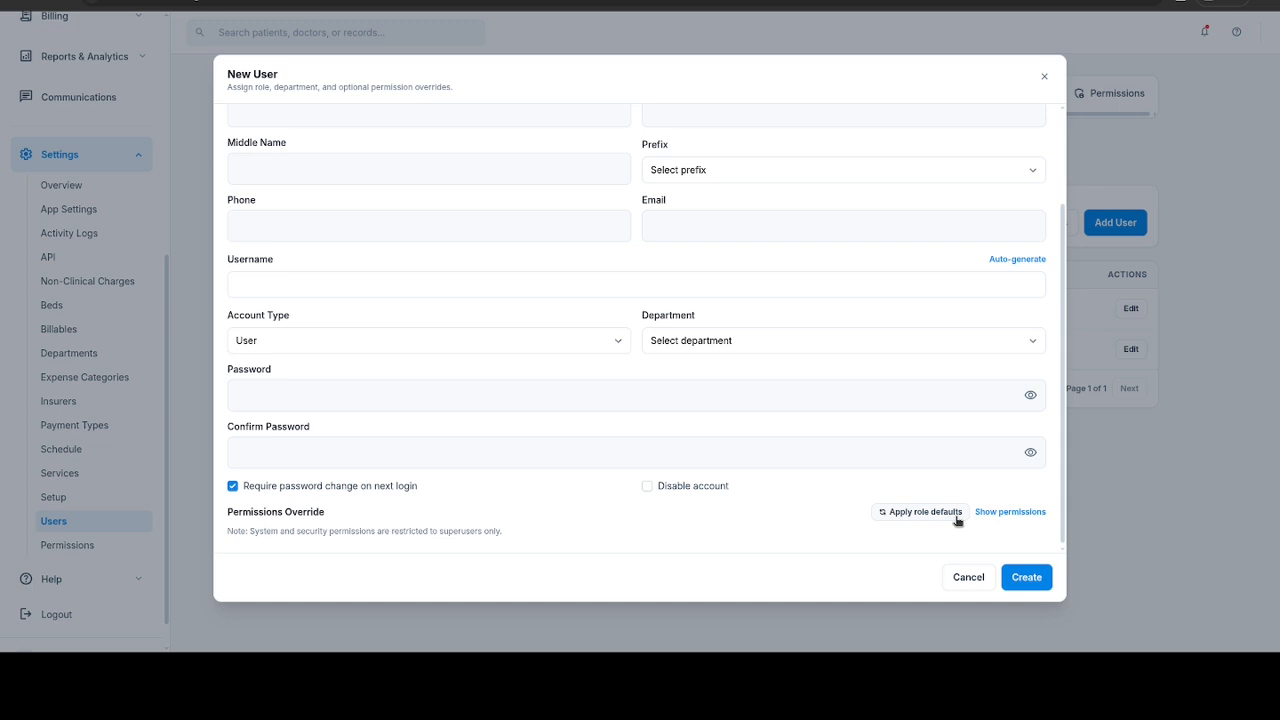
pyautogui.click(997, 513)
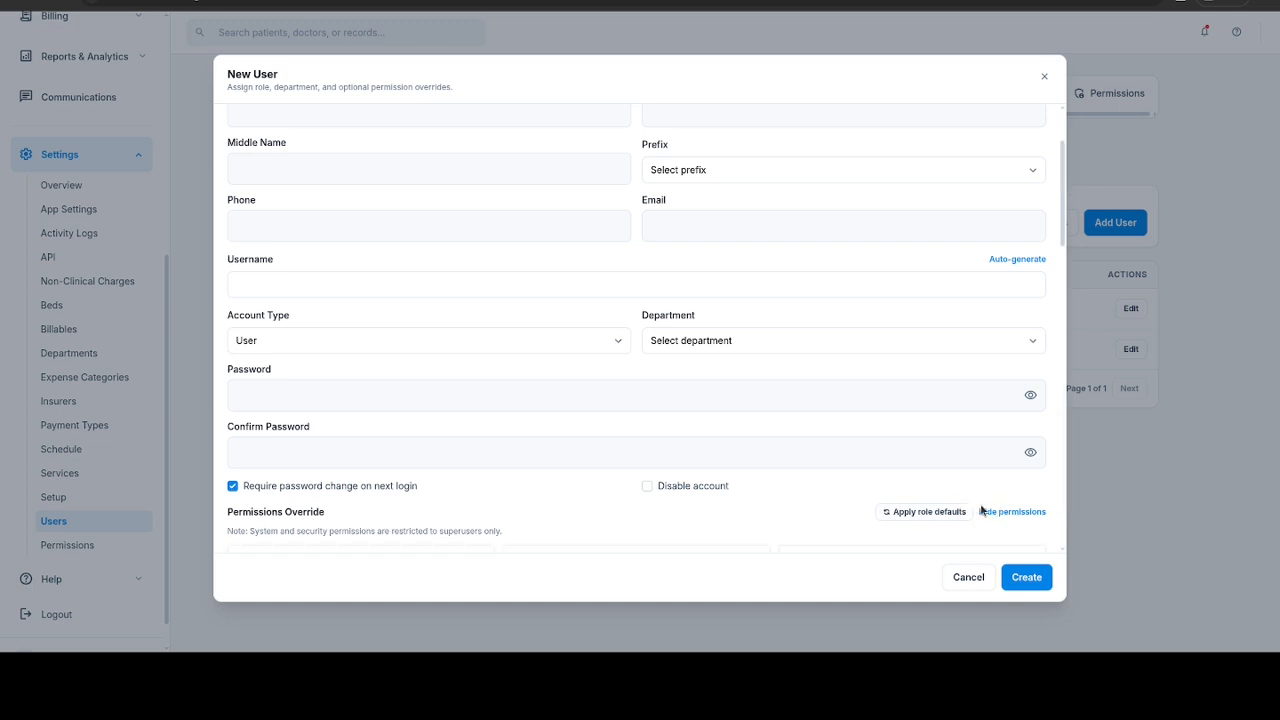
pyautogui.scroll(2, 981, 511)
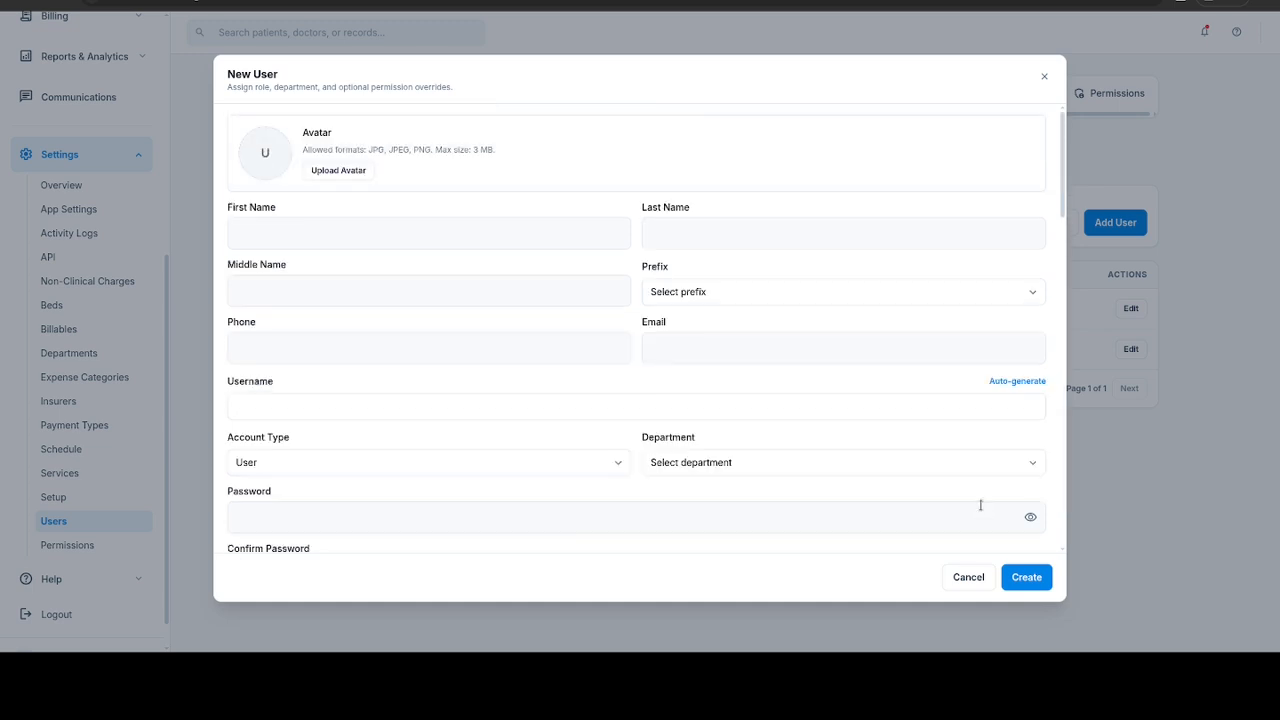
# Step: Enter the new user's first and last name and set the prefix to "Dr."
pyautogui.click(505, 241)
pyautogui.write('Ji')
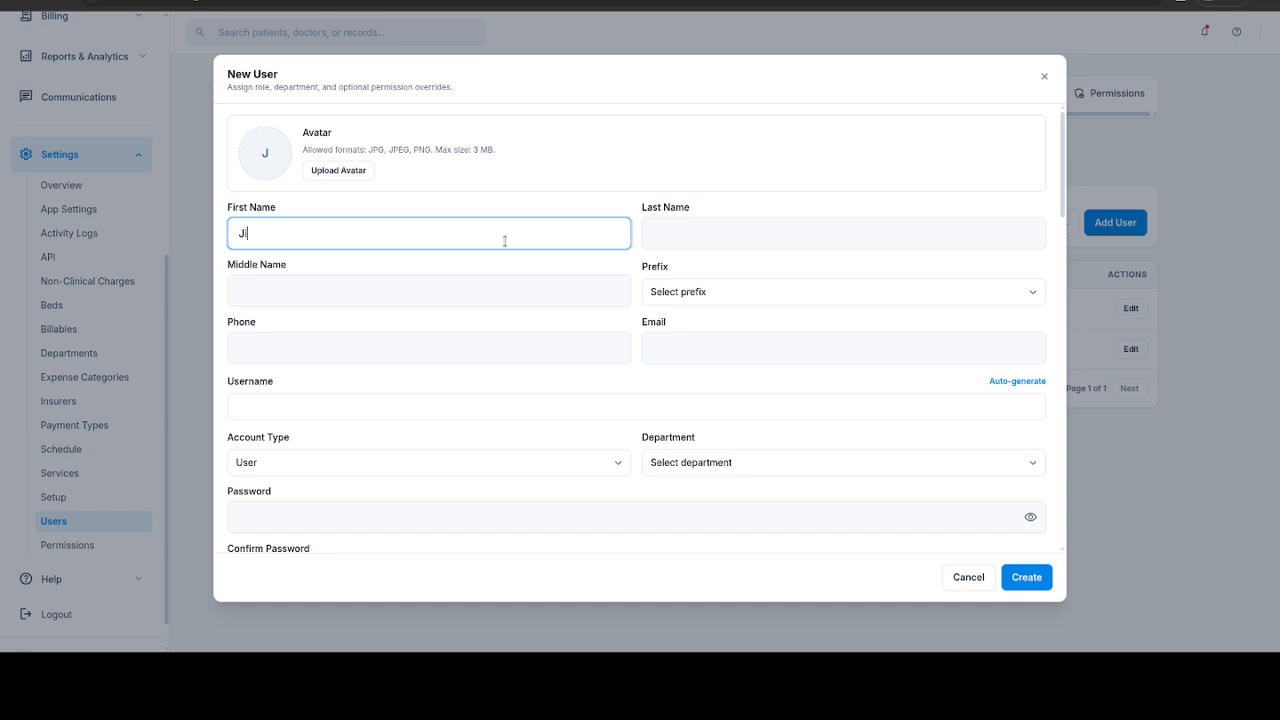
pyautogui.write('mmy')
pyautogui.press('Tab')
pyautogui.write('D')
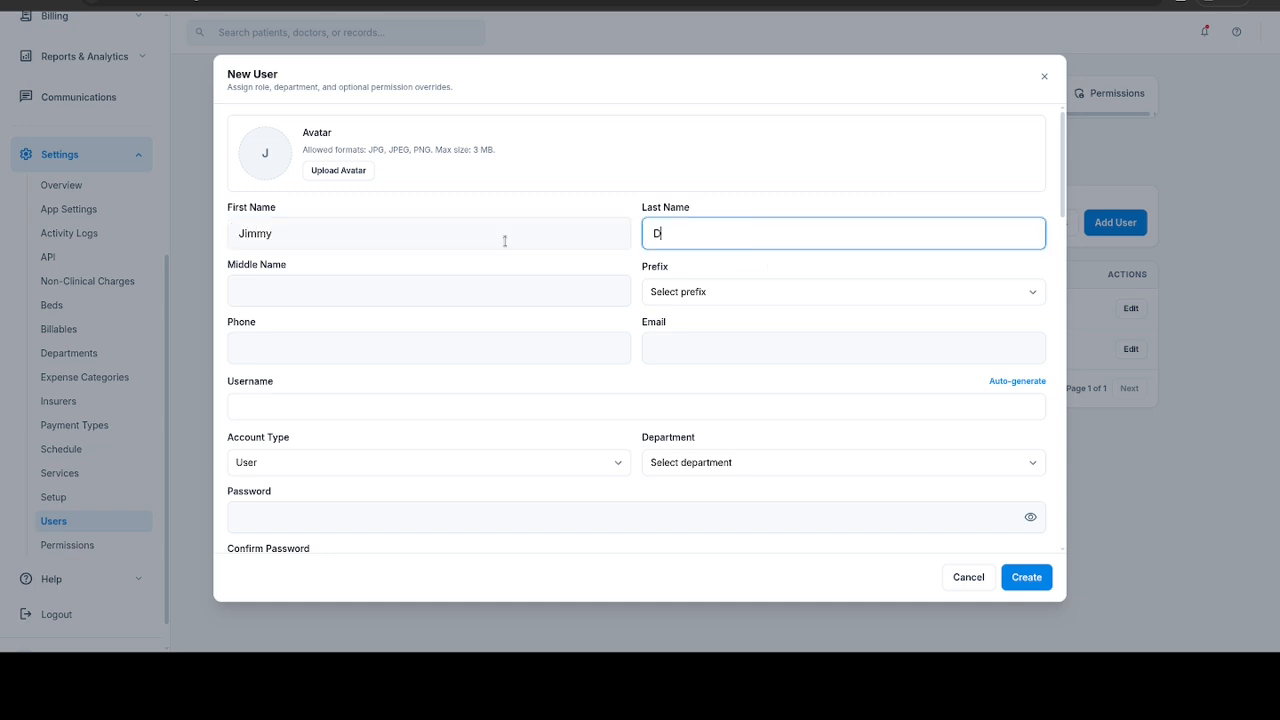
pyautogui.write('oe')
pyautogui.click(715, 302)
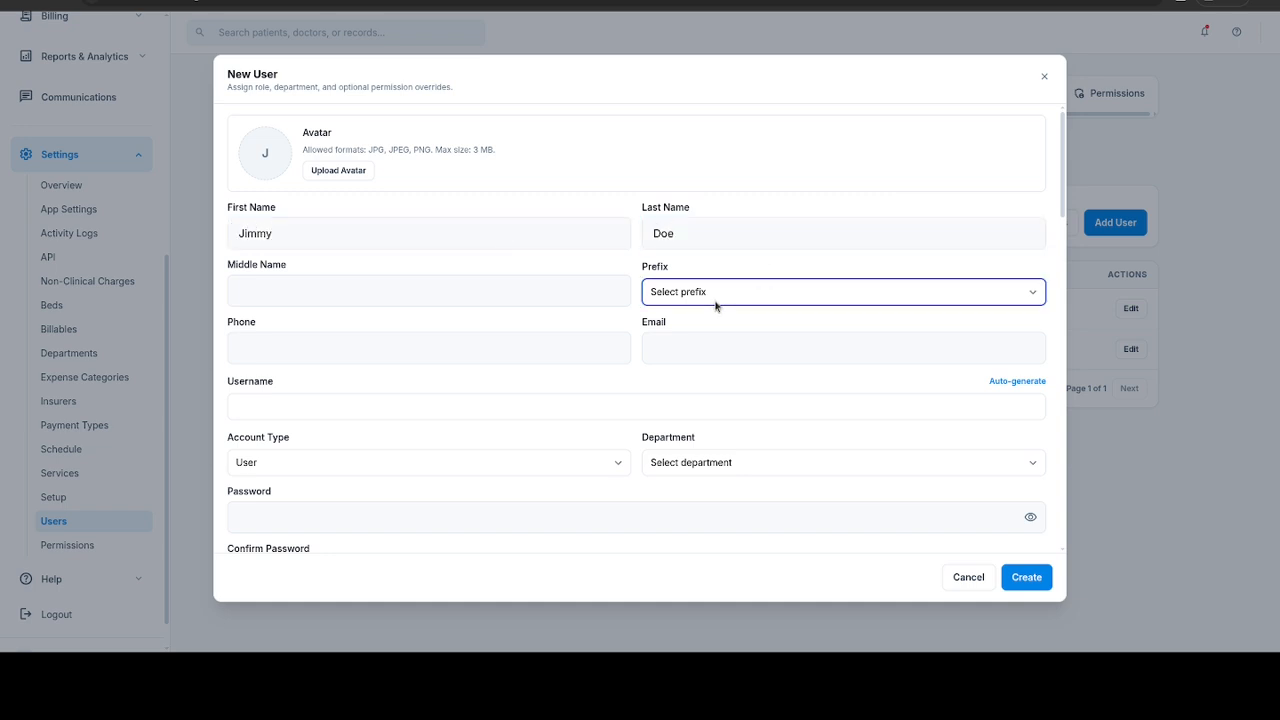
pyautogui.press('Down')
pyautogui.press('Down')
pyautogui.press('Down')
pyautogui.press('Down')
pyautogui.press('Down')
# Step: Enter the username, and set the account type to Doctor and the department to Dental Clinic
pyautogui.click(356, 408)
pyautogui.write('j')
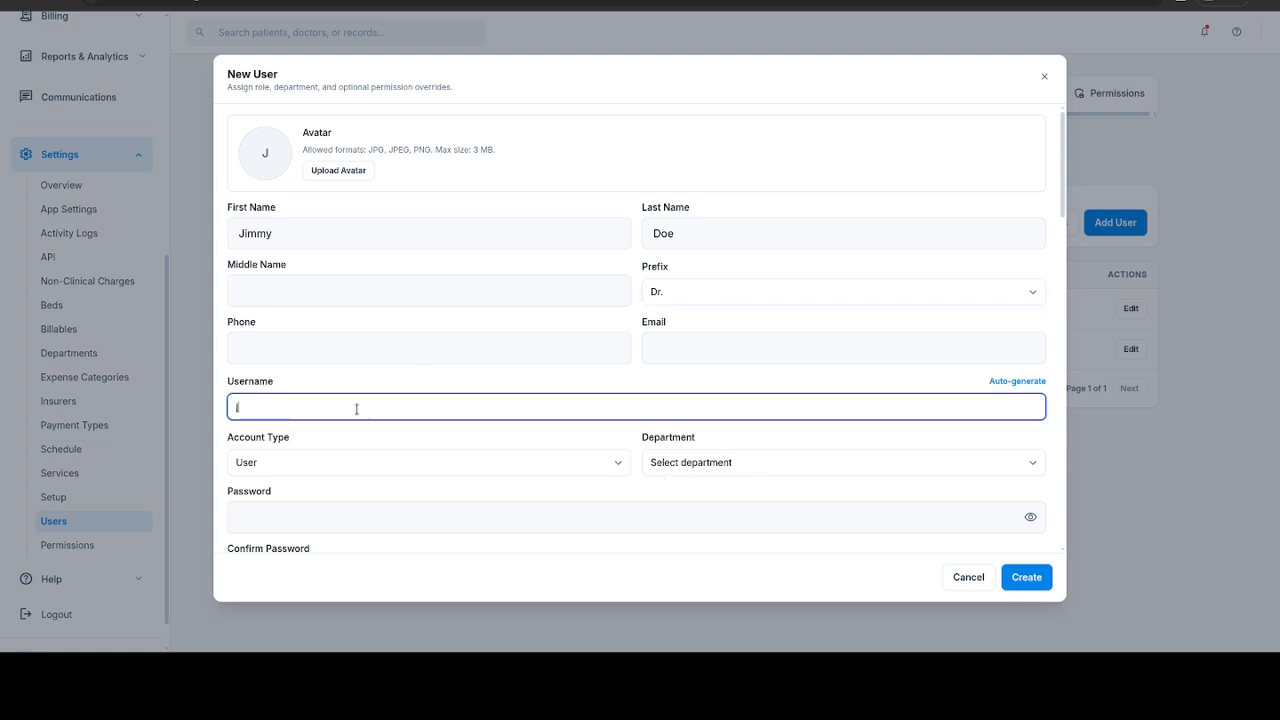
pyautogui.write('immy')
pyautogui.click(325, 467)
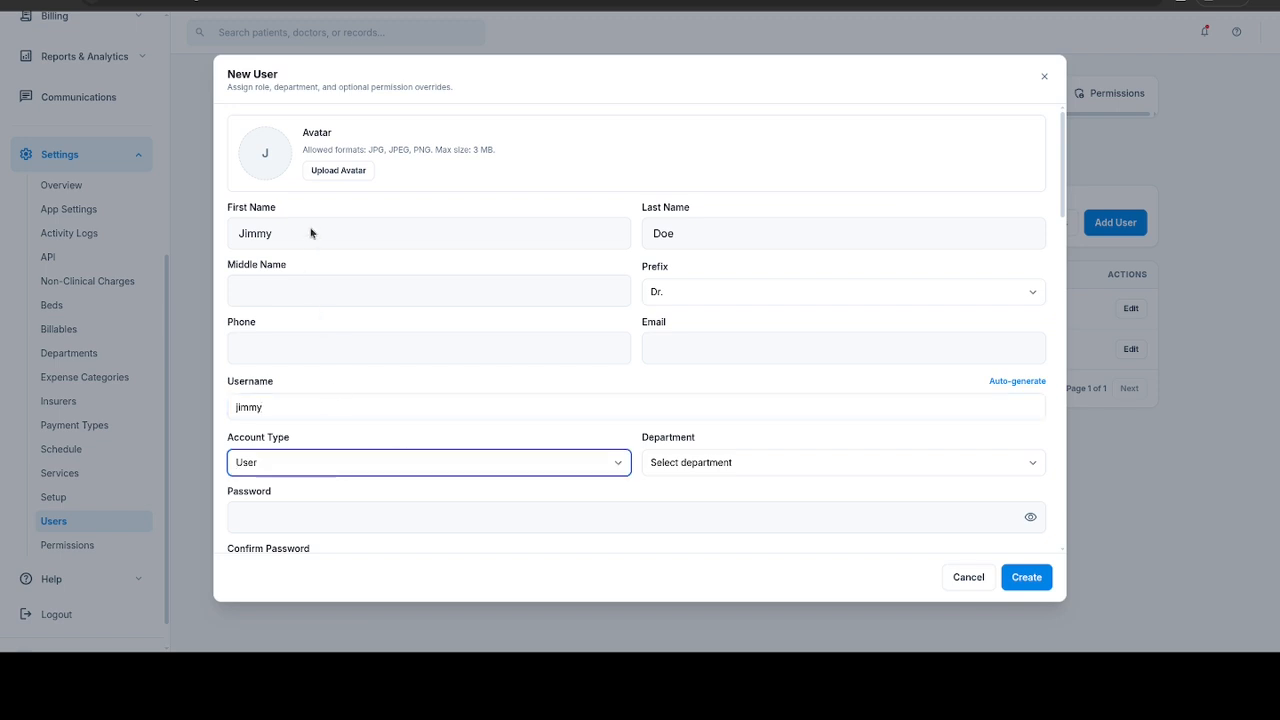
pyautogui.press('d')
pyautogui.click(733, 464)
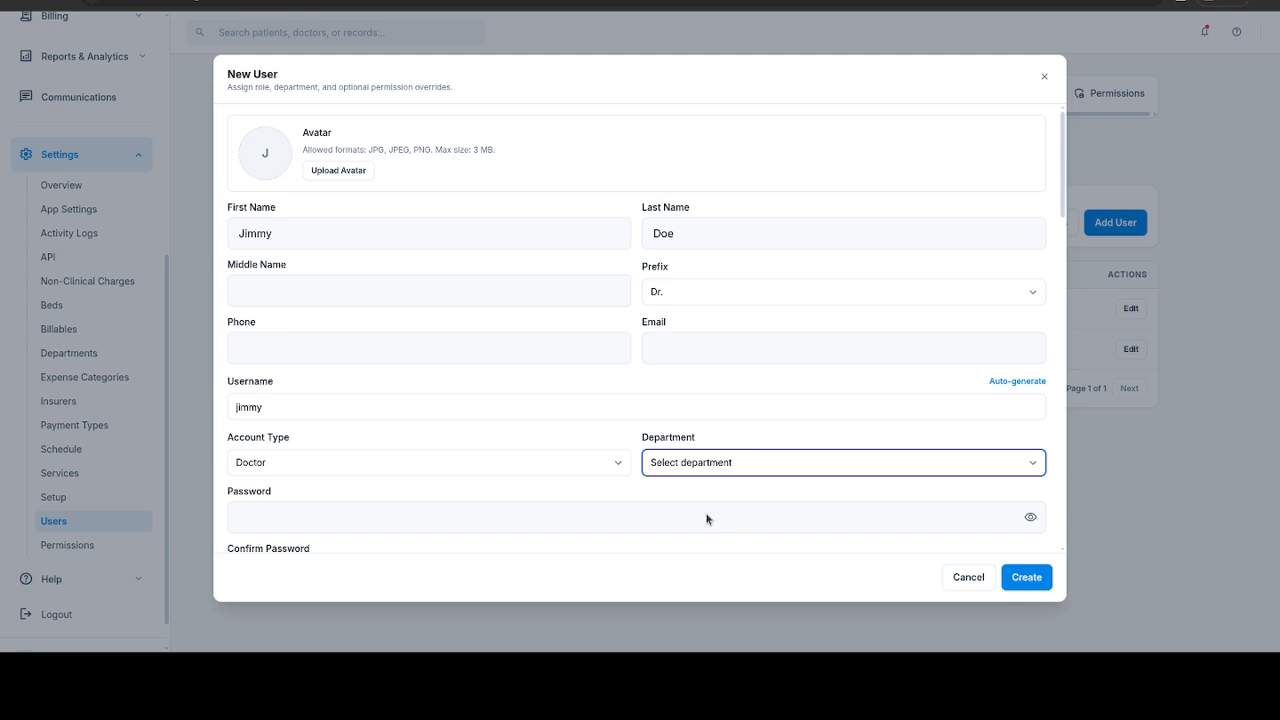
pyautogui.press('d')
# Step: Enter the account password in the Password and Confirm Password fields
pyautogui.click(906, 503)
pyautogui.scroll(-2, 906, 503)
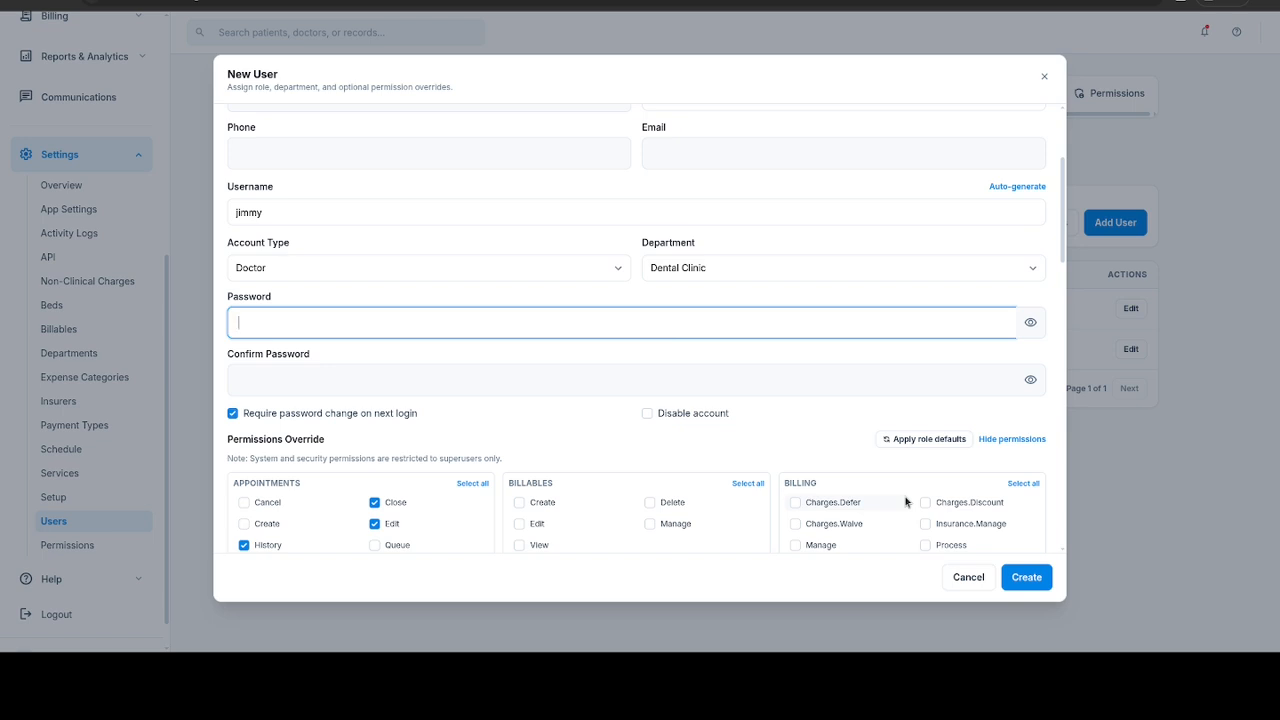
pyautogui.write('•••••••')
pyautogui.click(676, 385)
pyautogui.write('•')
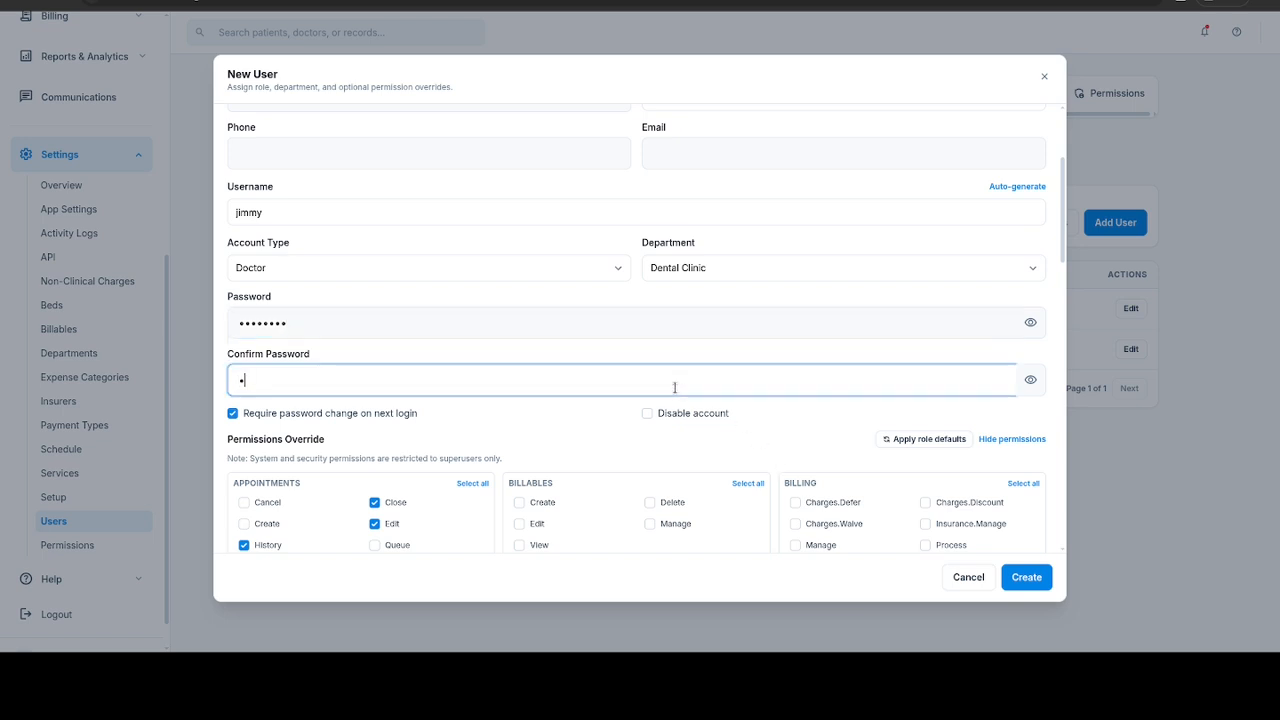
pyautogui.write('•••••••')
# Step: Switch the account type to Billing Officer and Case Manager, apply the role defaults, and set the type back to Doctor
pyautogui.click(599, 272)
pyautogui.click(551, 320)
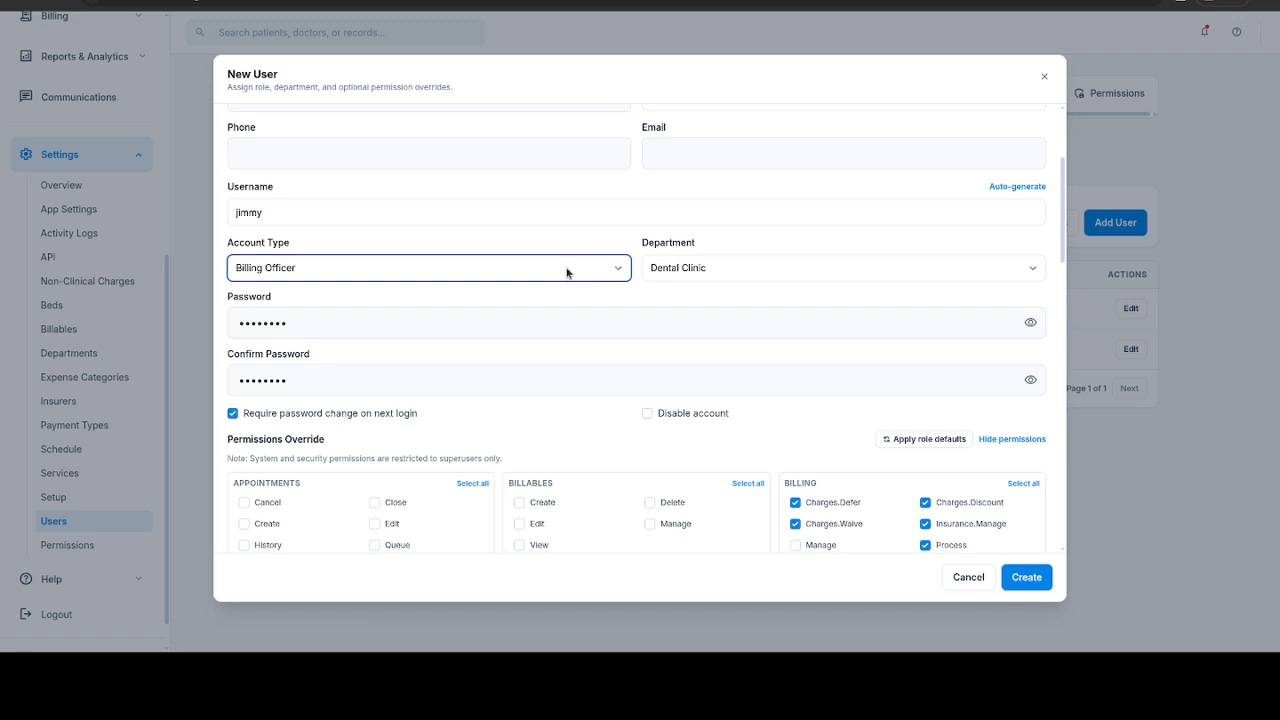
pyautogui.click(513, 338)
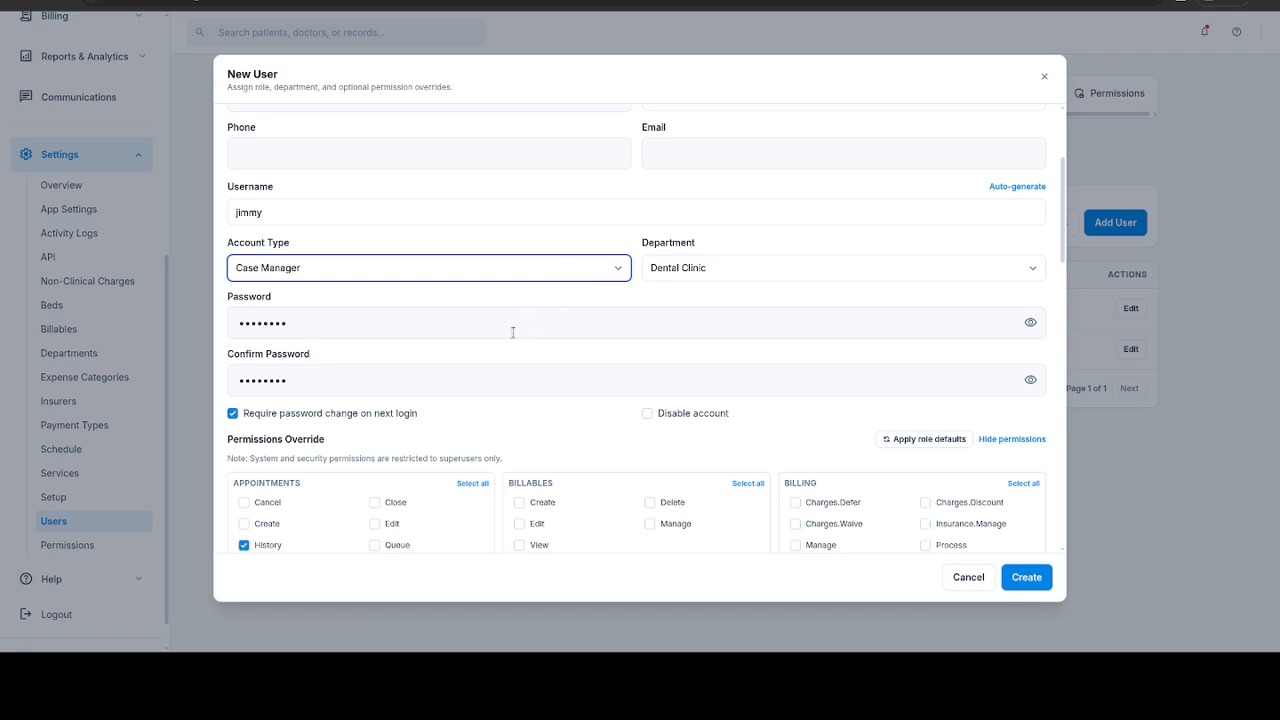
pyautogui.click(914, 439)
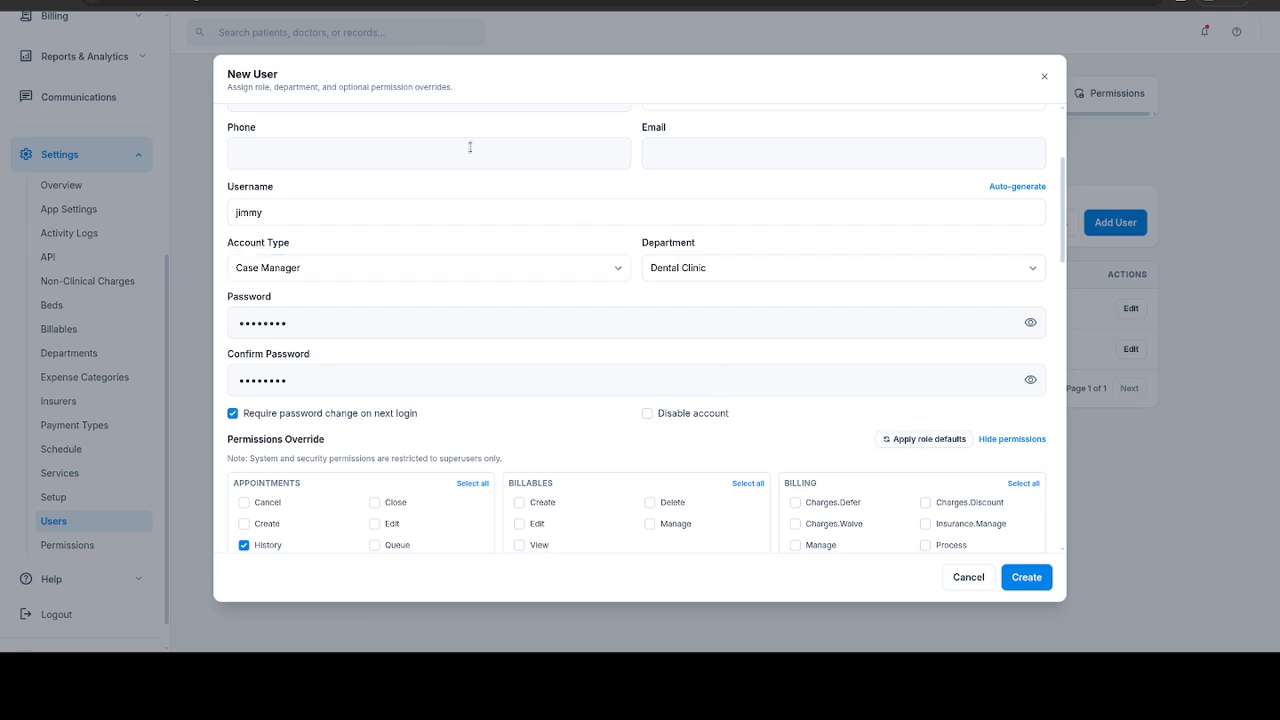
pyautogui.click(261, 269)
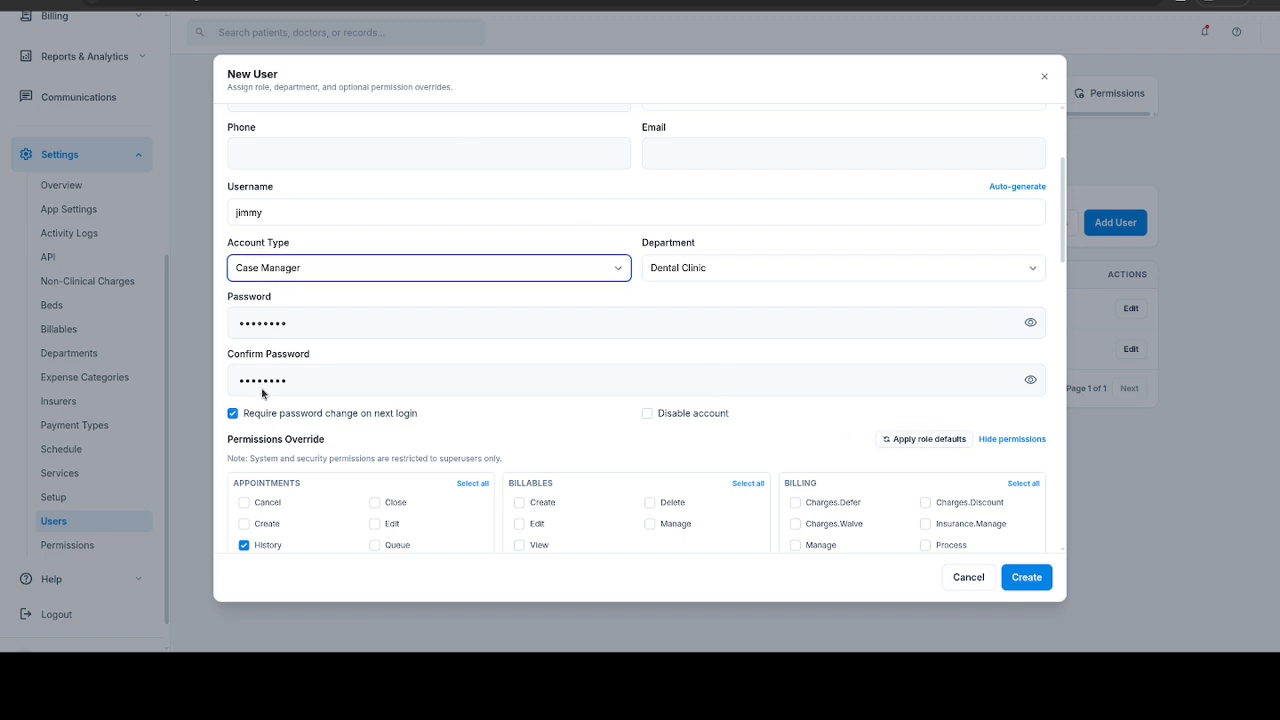
pyautogui.press('Down')
# Step: Enable the View permission in the user's Documents overrides, leaving Delete disabled
pyautogui.scroll(-3, 633, 437)
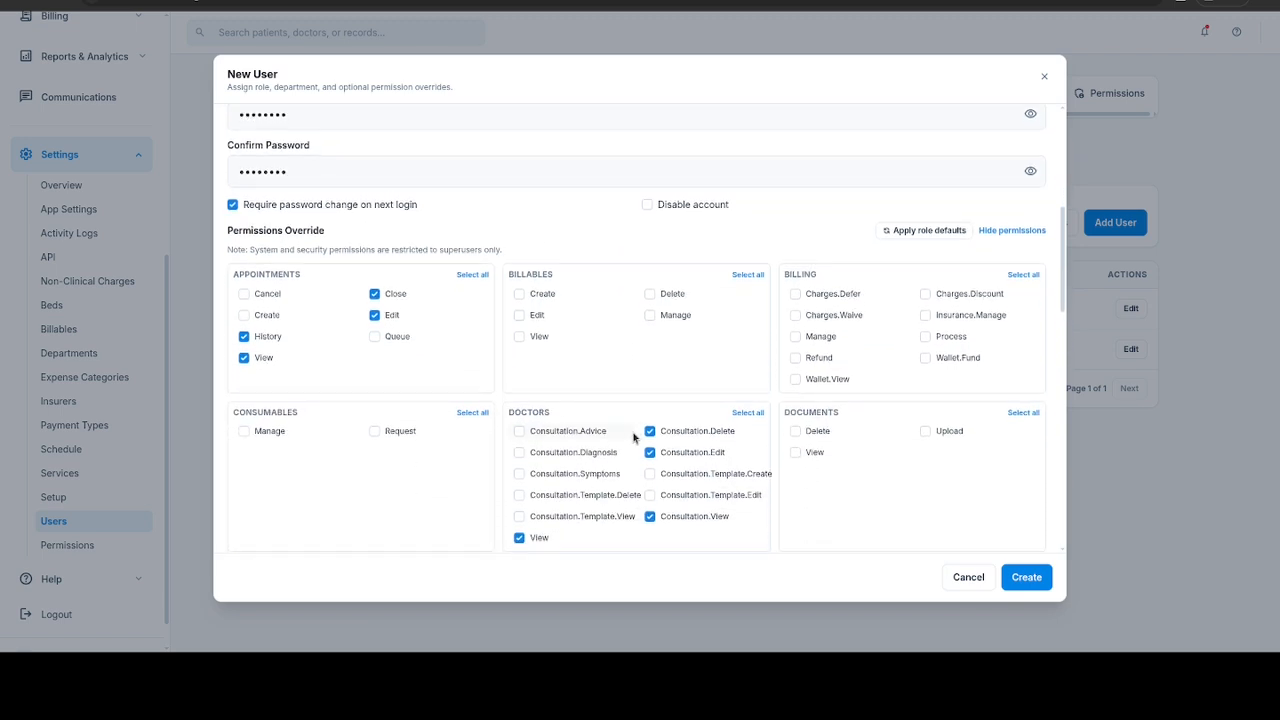
pyautogui.click(817, 433)
pyautogui.click(835, 456)
pyautogui.click(826, 433)
pyautogui.scroll(-2, 615, 397)
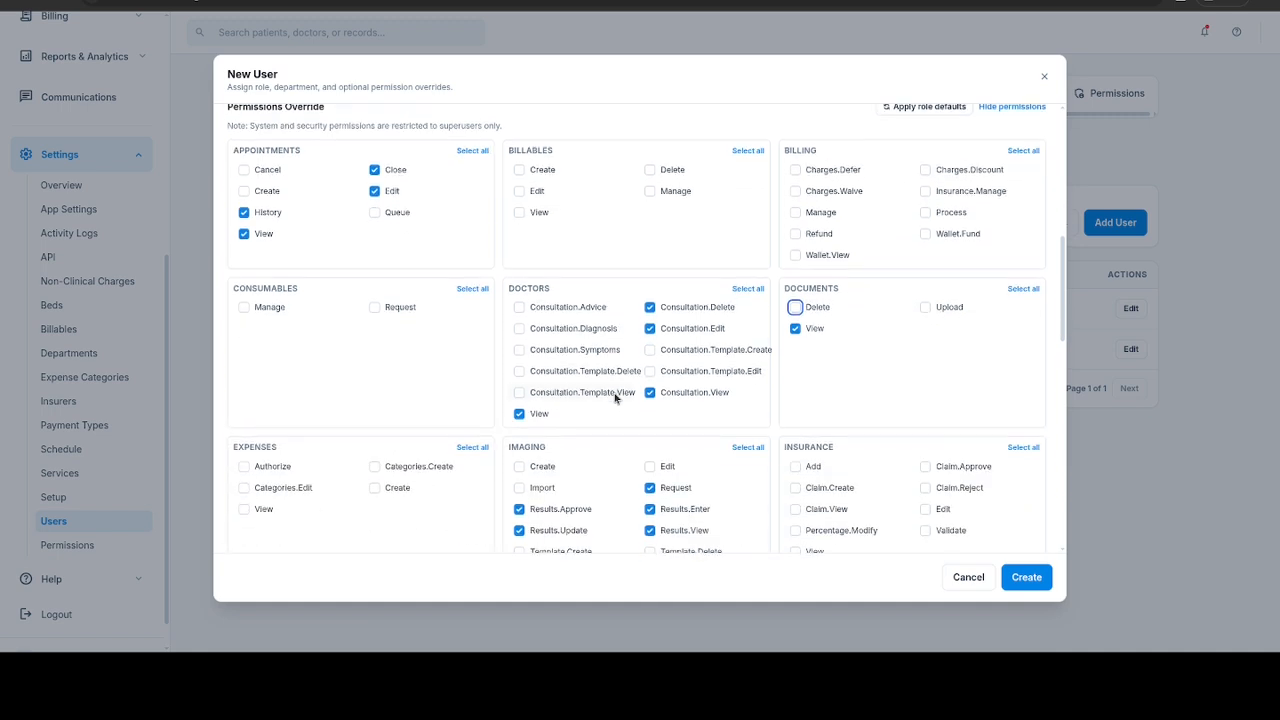
# Step: Grant the user all permissions in the Doctors group and create the user
pyautogui.click(575, 311)
pyautogui.click(575, 329)
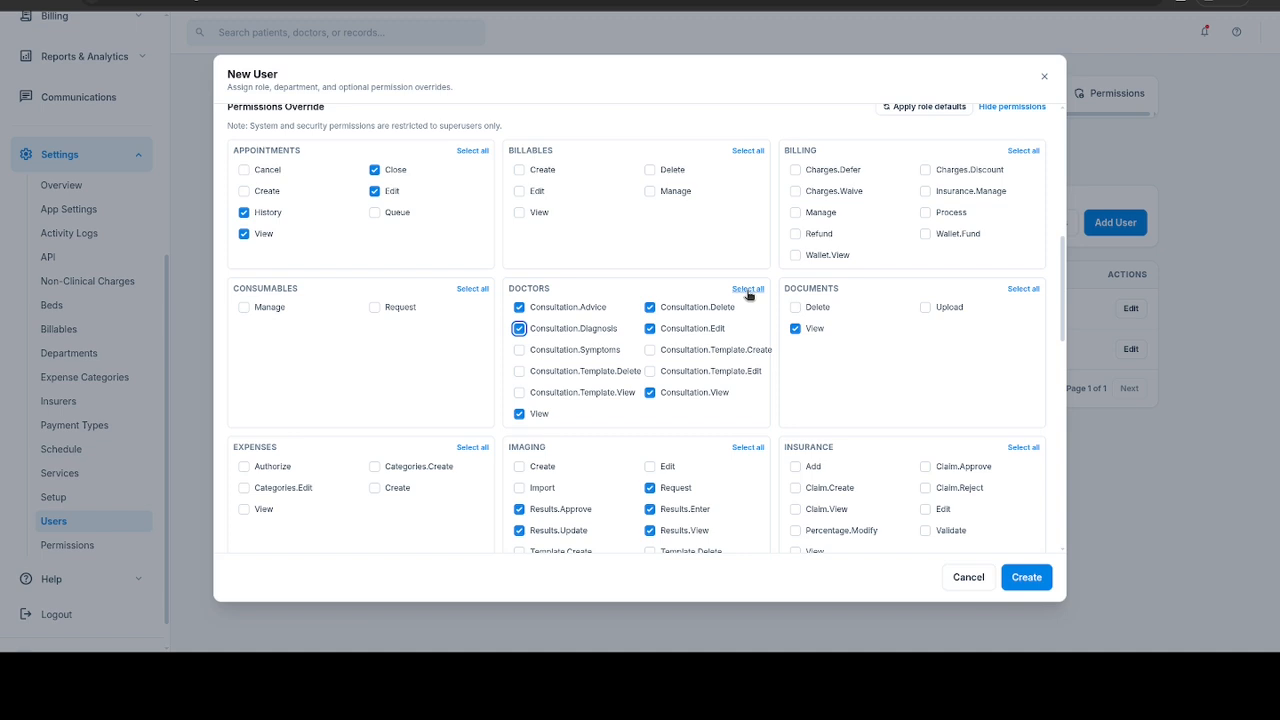
pyautogui.click(748, 288)
pyautogui.scroll(-1, 740, 429)
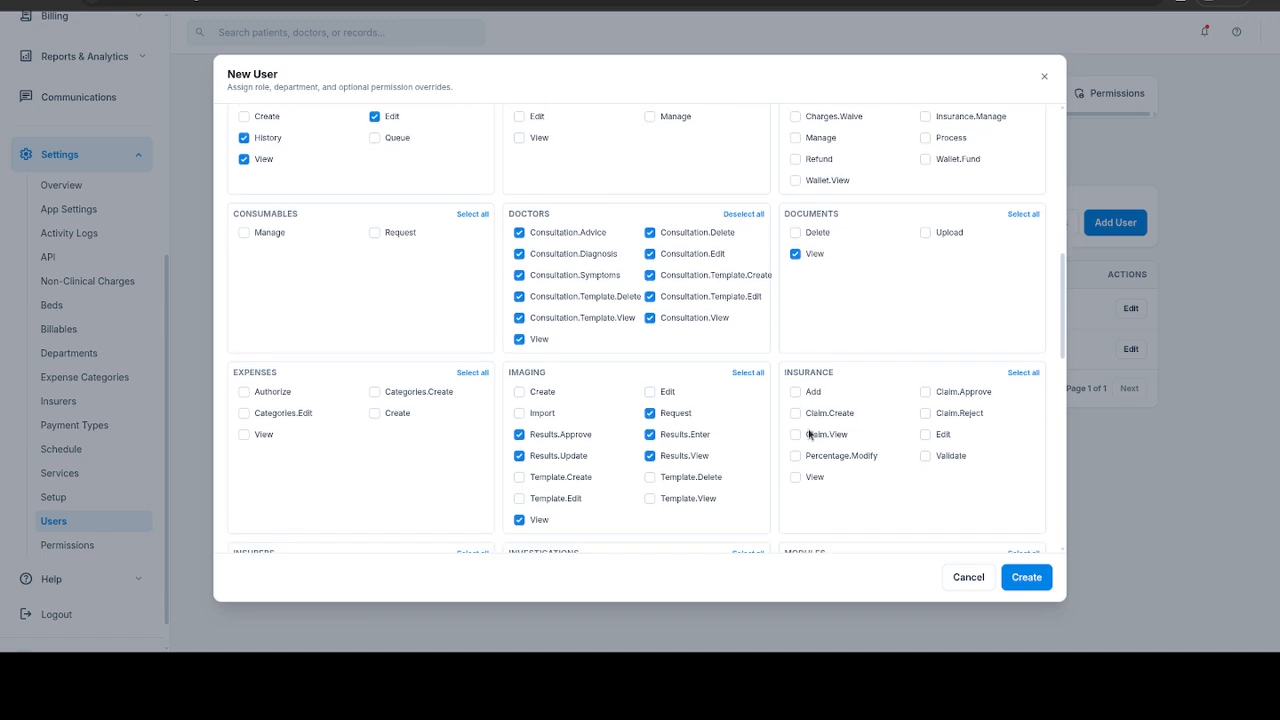
pyautogui.click(1024, 578)
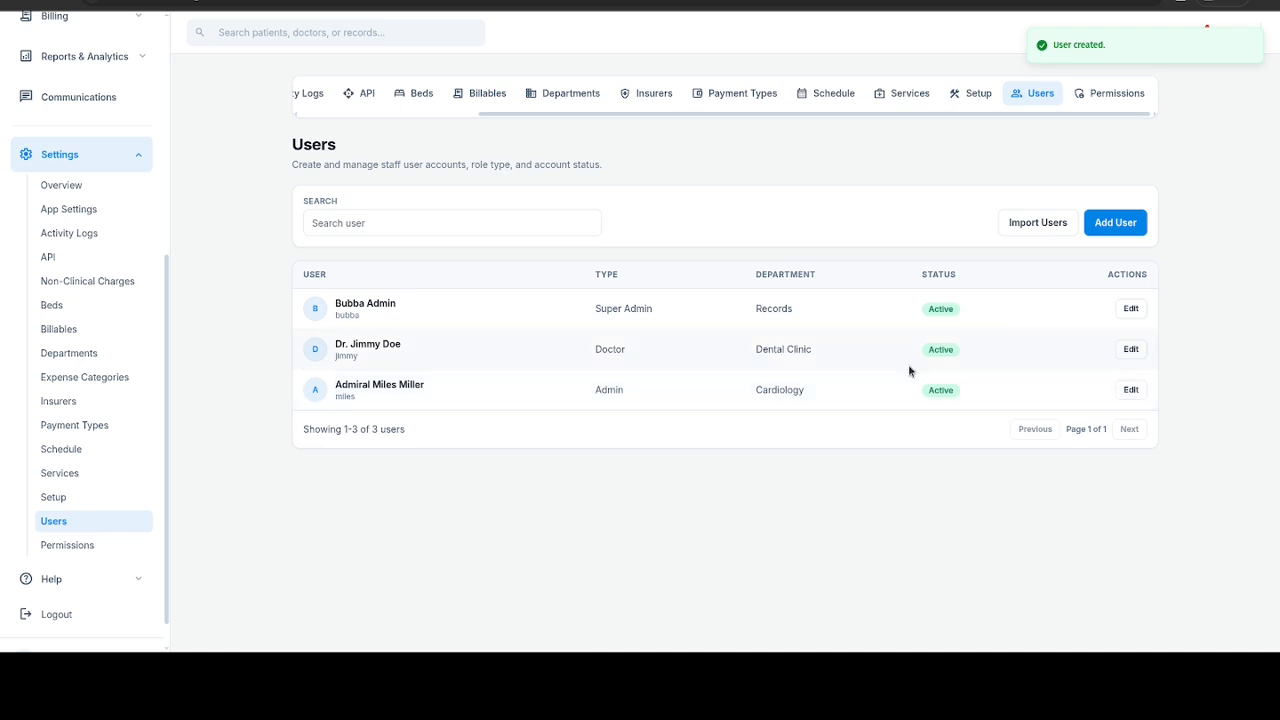
# Step: Enable appointments.create, appointments.cancel and appointments.queue in the Doctor role's default permissions, leave billables.manage off, and save the role defaults
pyautogui.click(1109, 95)
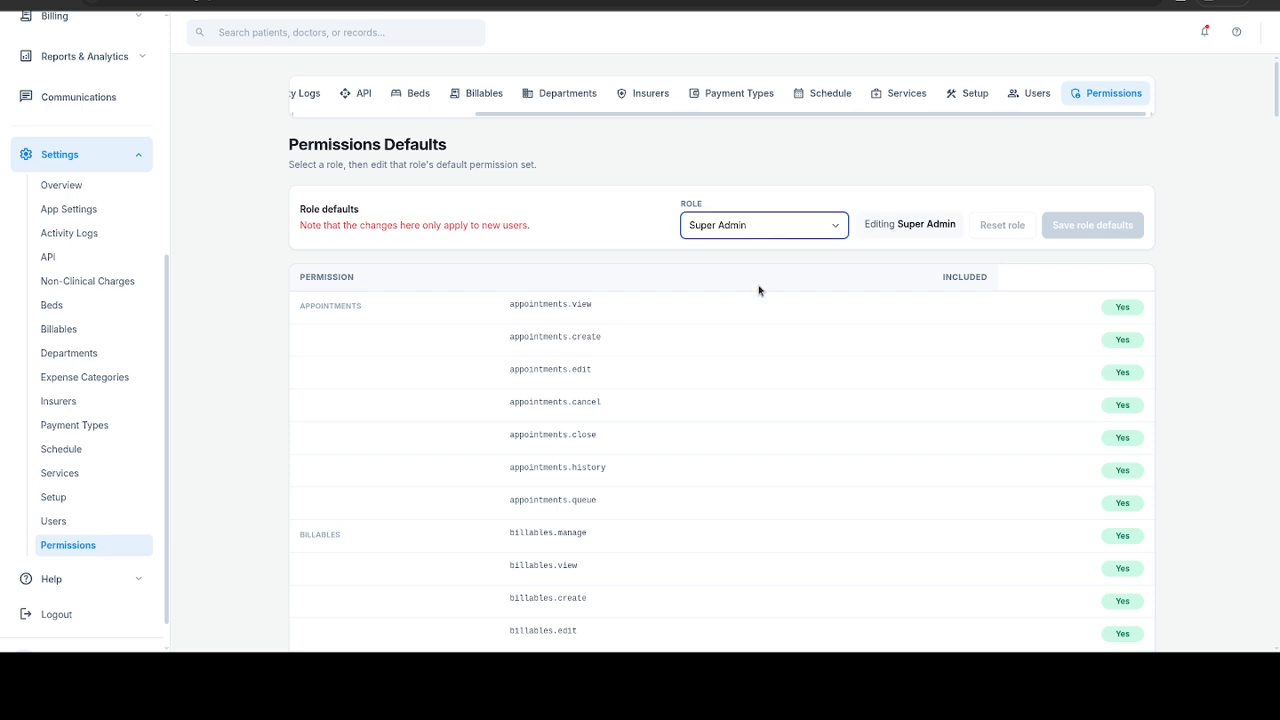
pyautogui.click(723, 302)
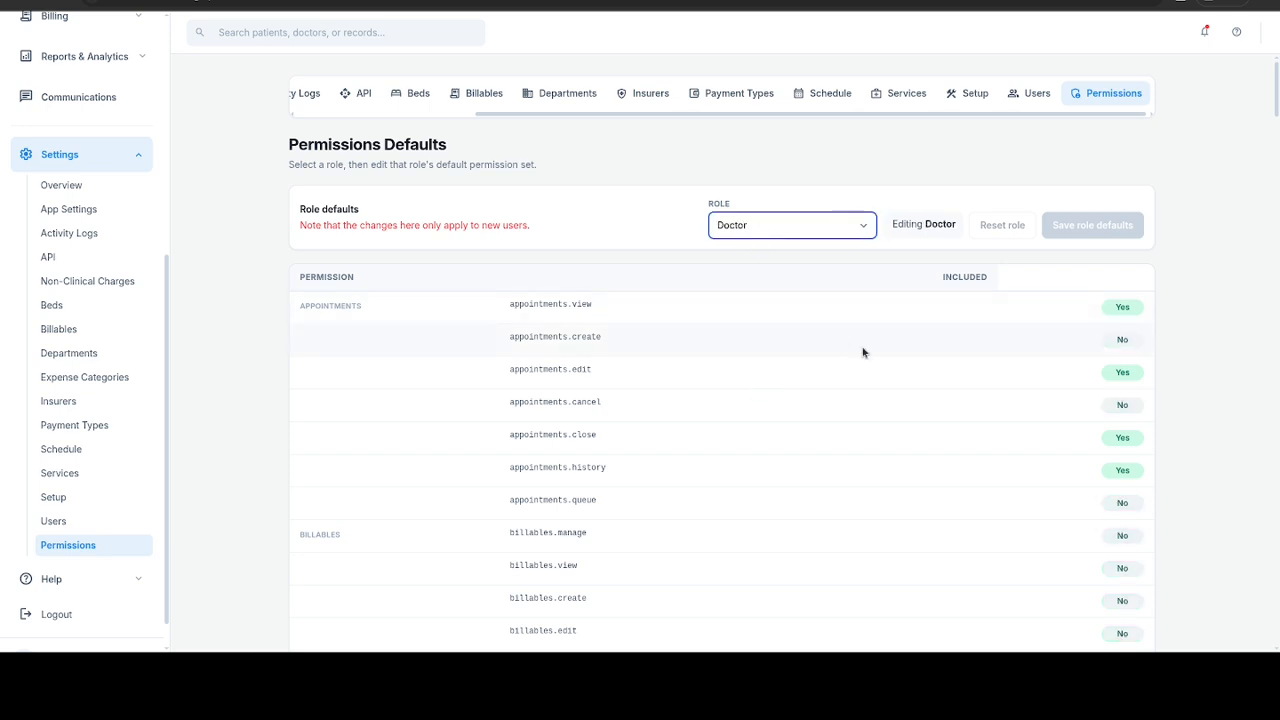
pyautogui.click(1122, 341)
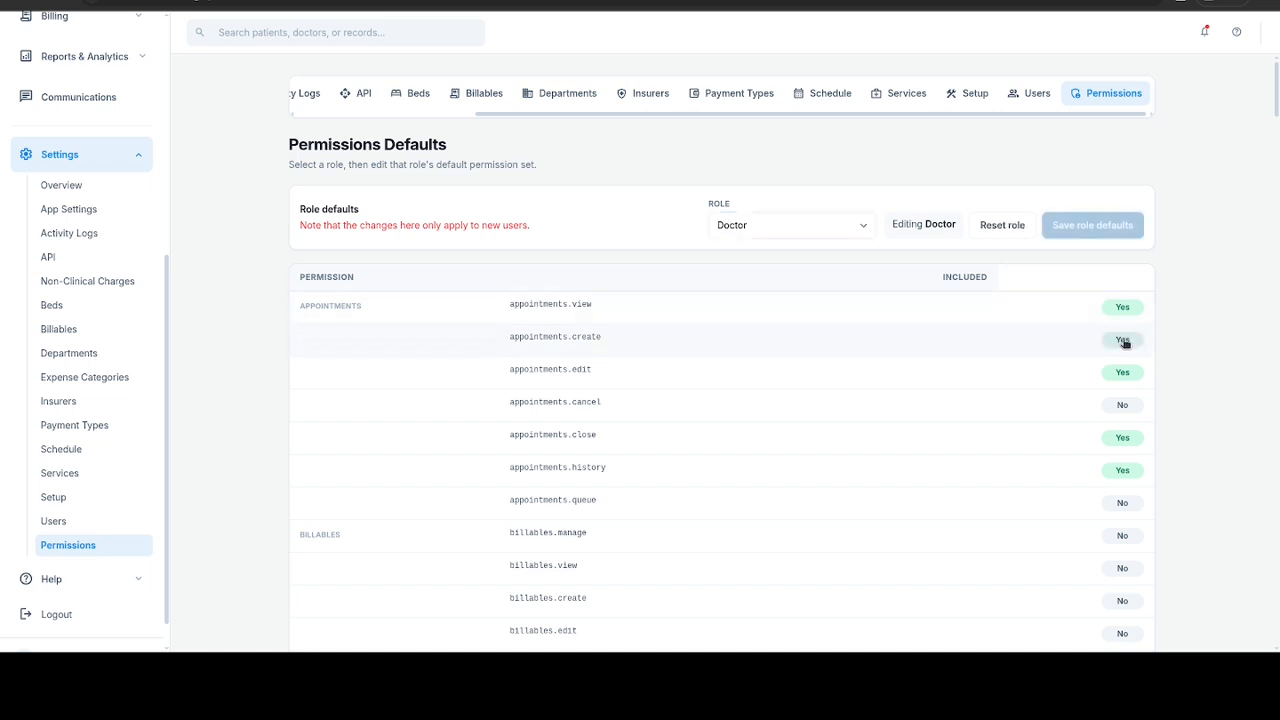
pyautogui.click(1122, 404)
pyautogui.click(1132, 503)
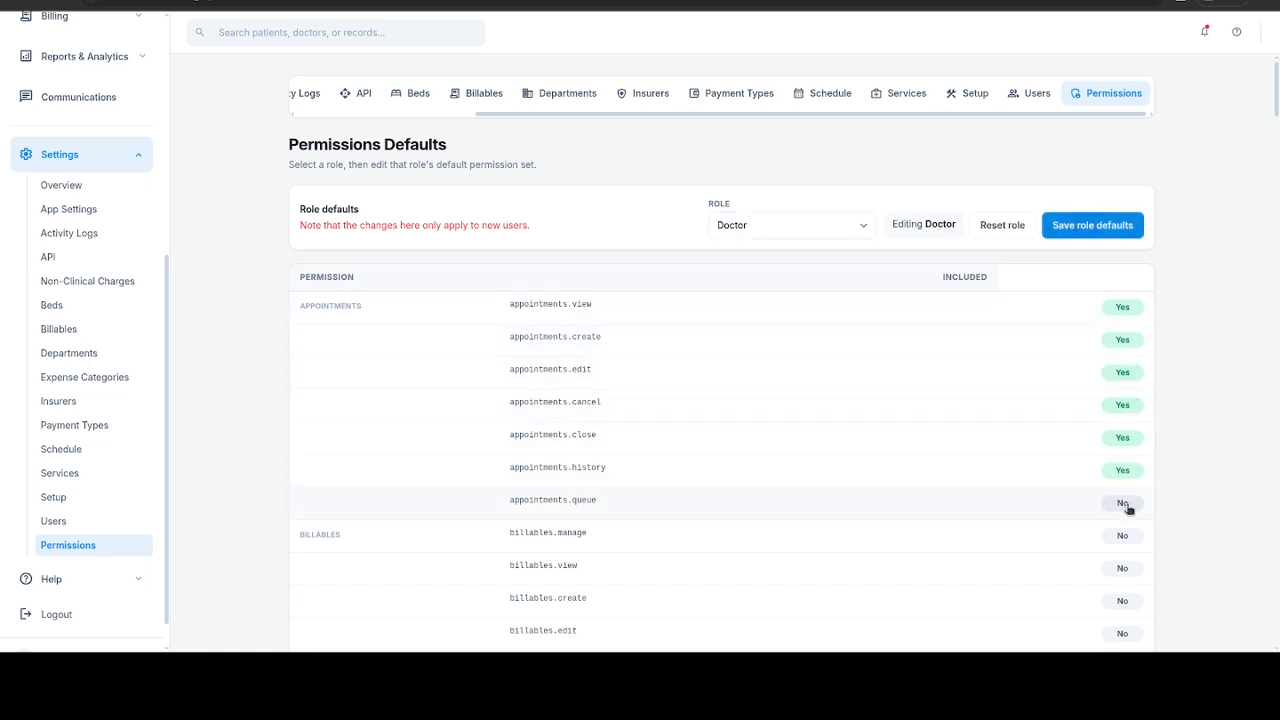
pyautogui.click(1127, 538)
pyautogui.click(1127, 540)
pyautogui.click(1099, 225)
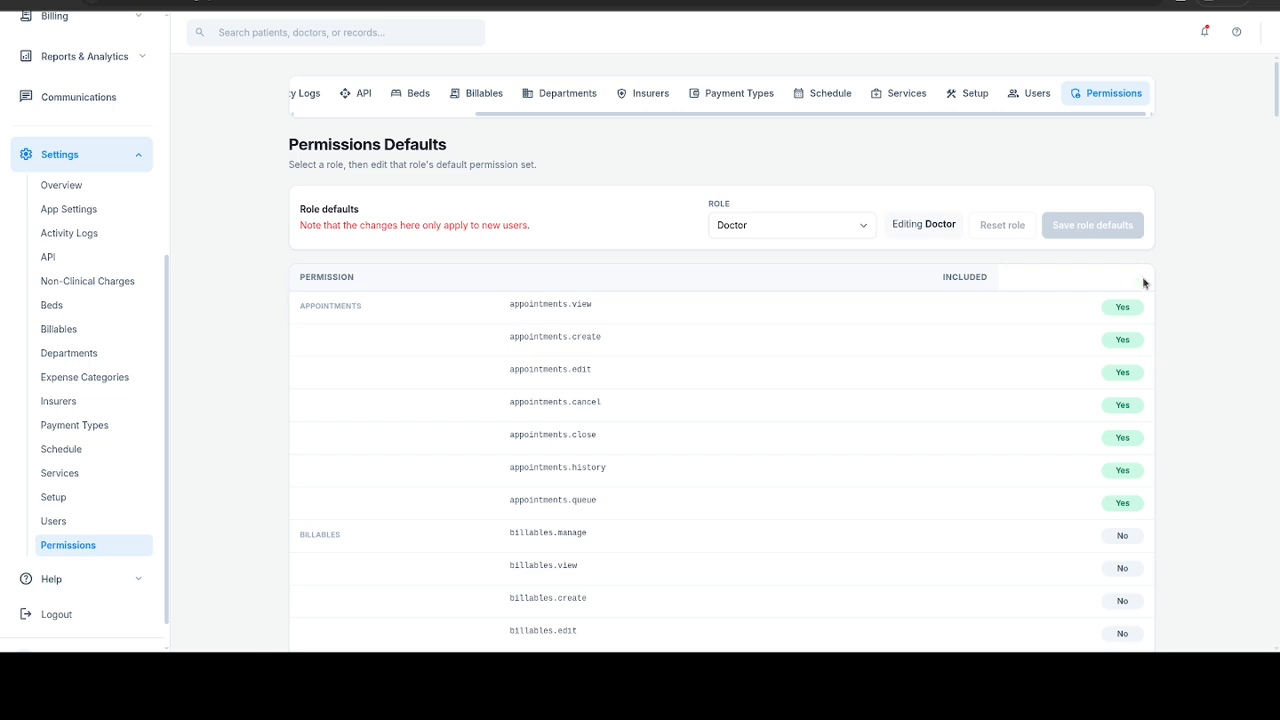
# Step: Apply the role defaults to the Dental Clinic doctor's permission overrides, grant all Doctors group permissions, and update the account
pyautogui.click(1036, 97)
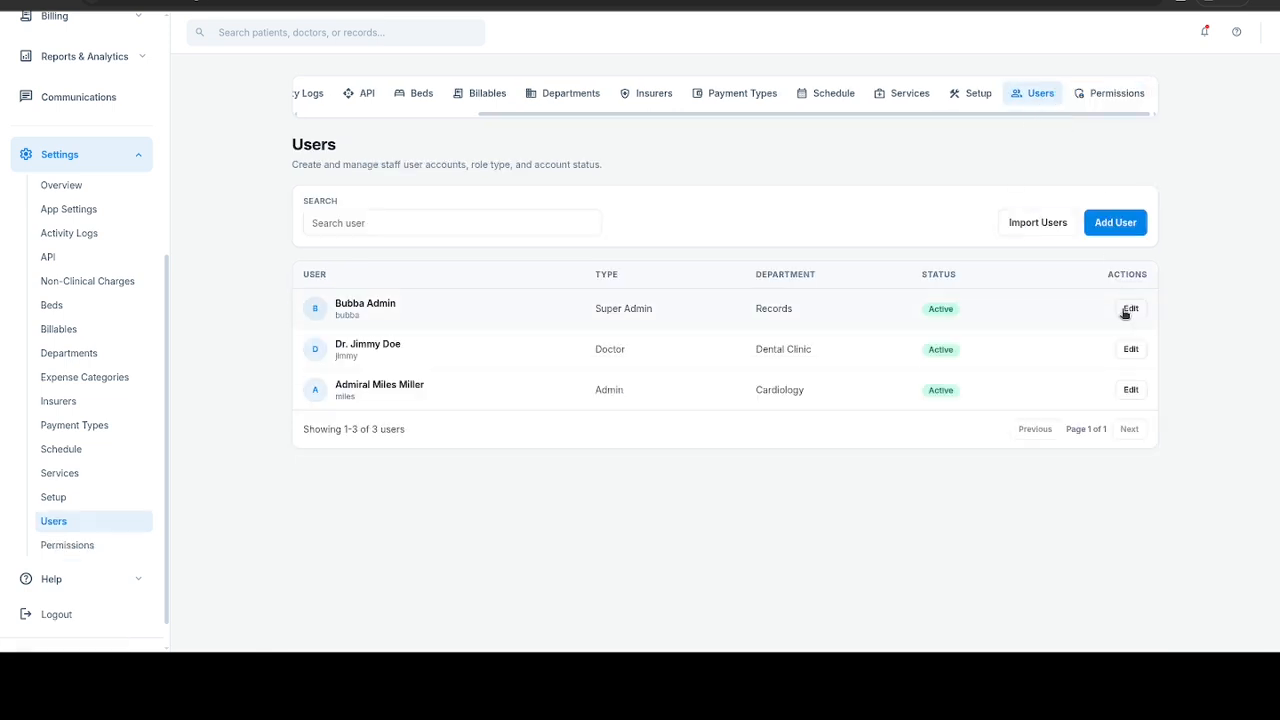
pyautogui.click(1131, 350)
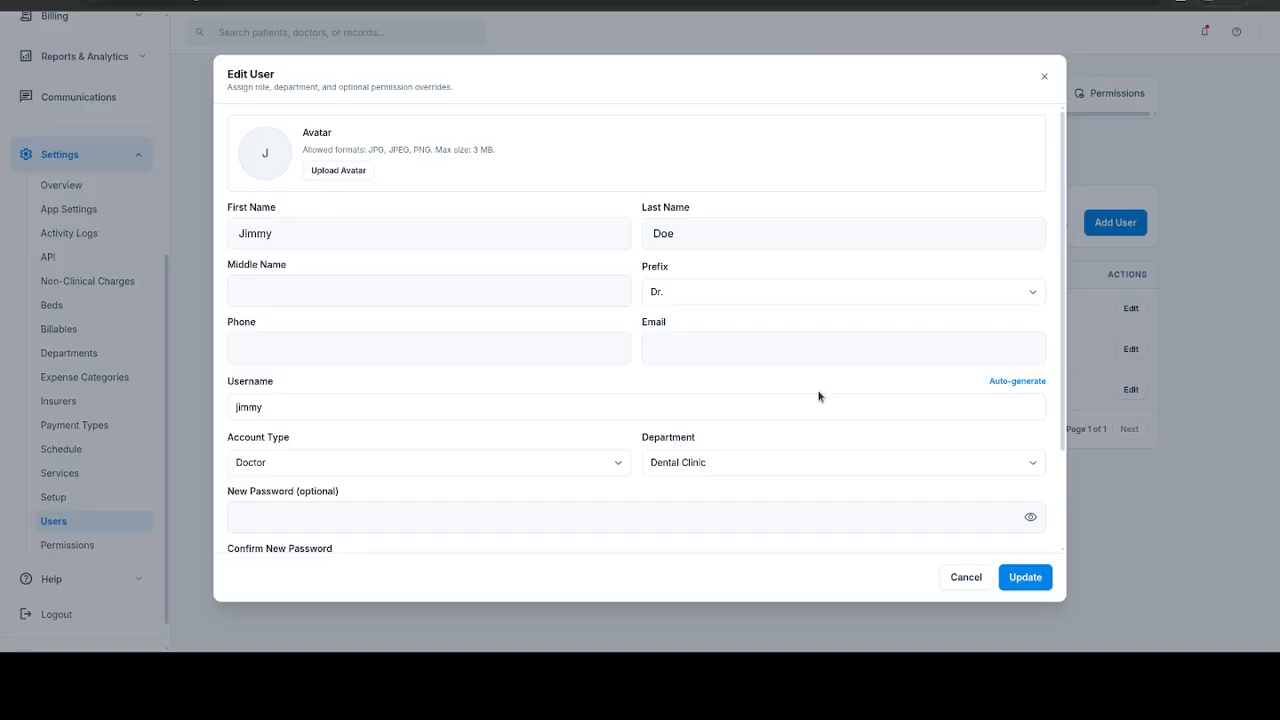
pyautogui.scroll(-1, 1050, 470)
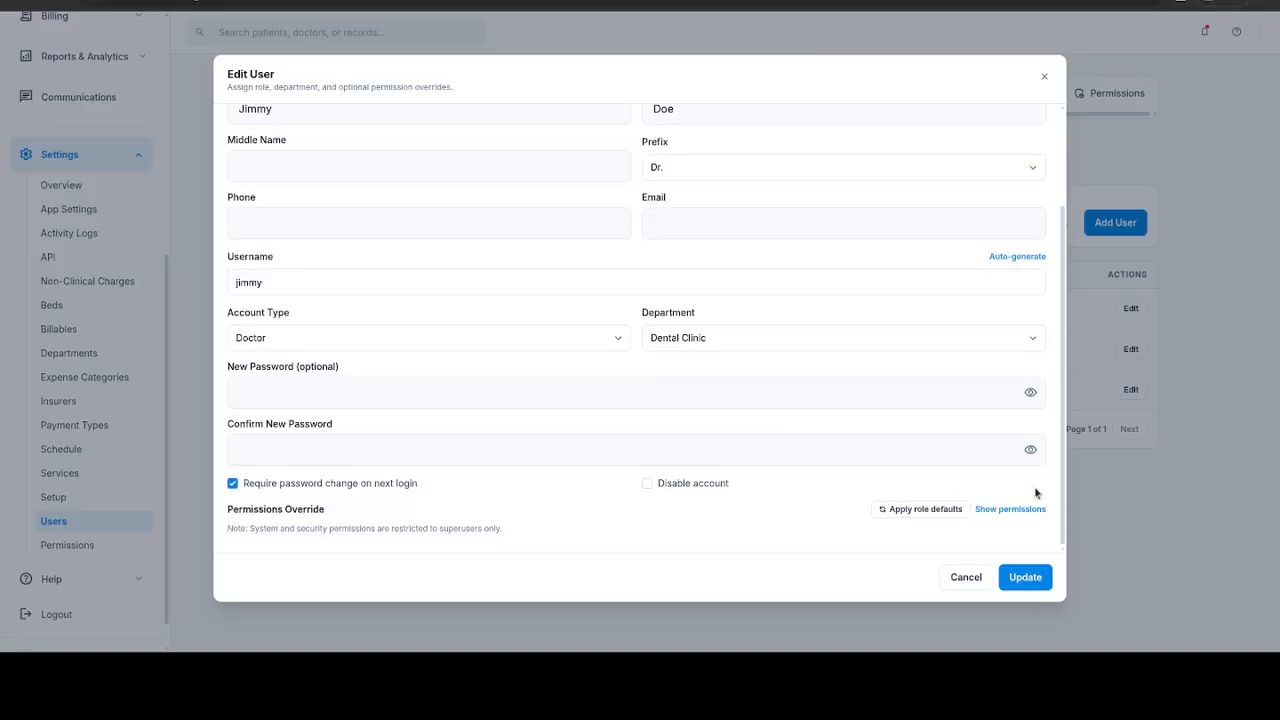
pyautogui.click(1010, 510)
pyautogui.scroll(-2, 1013, 516)
pyautogui.scroll(-1, 1012, 516)
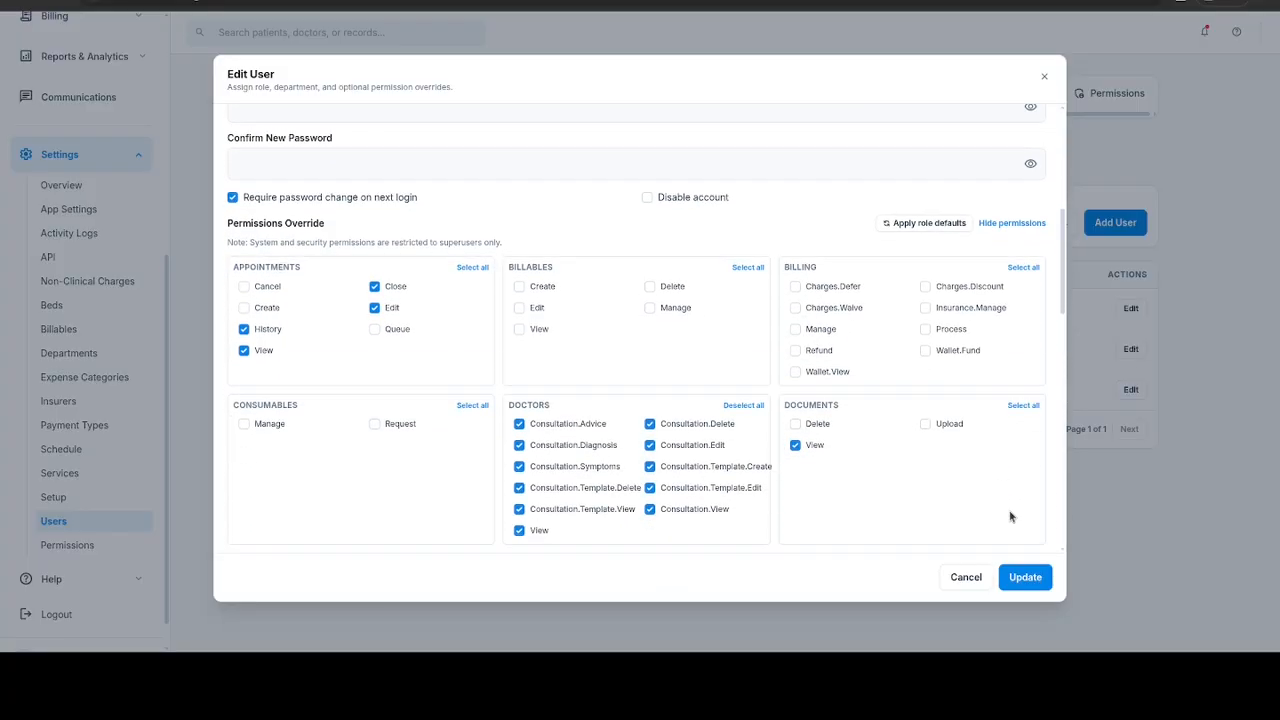
pyautogui.click(927, 226)
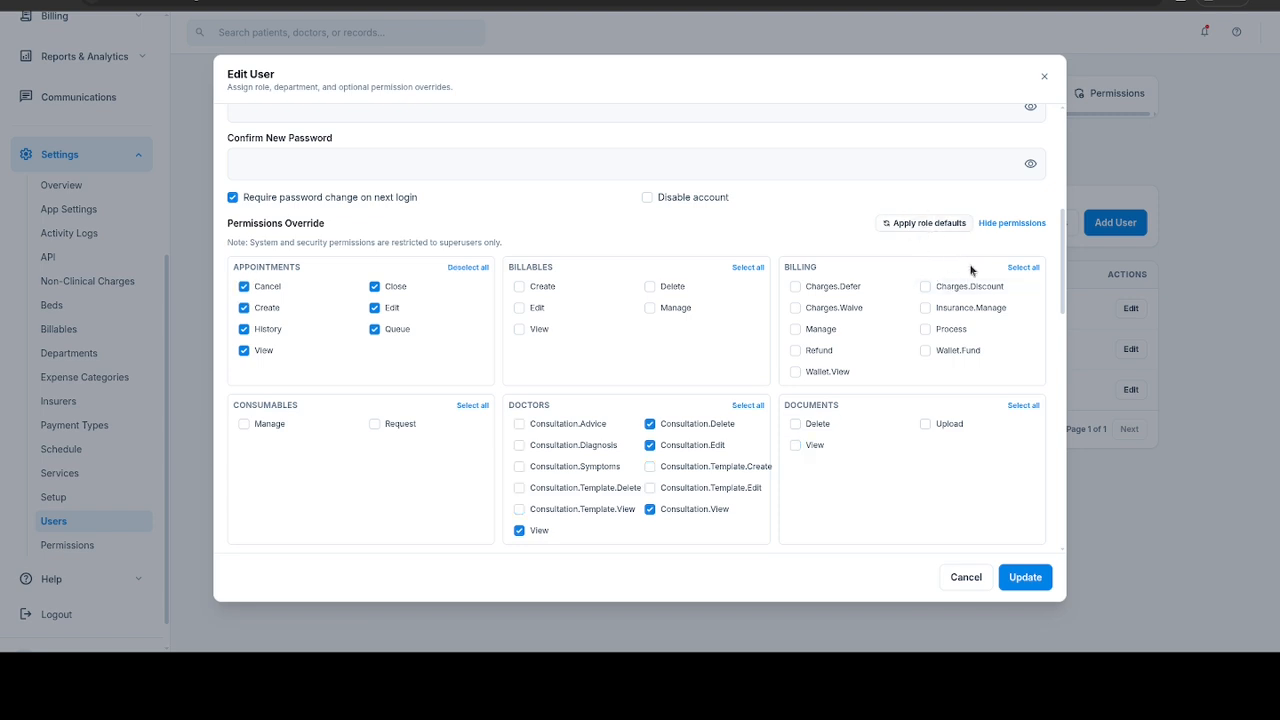
pyautogui.click(750, 405)
pyautogui.click(1008, 576)
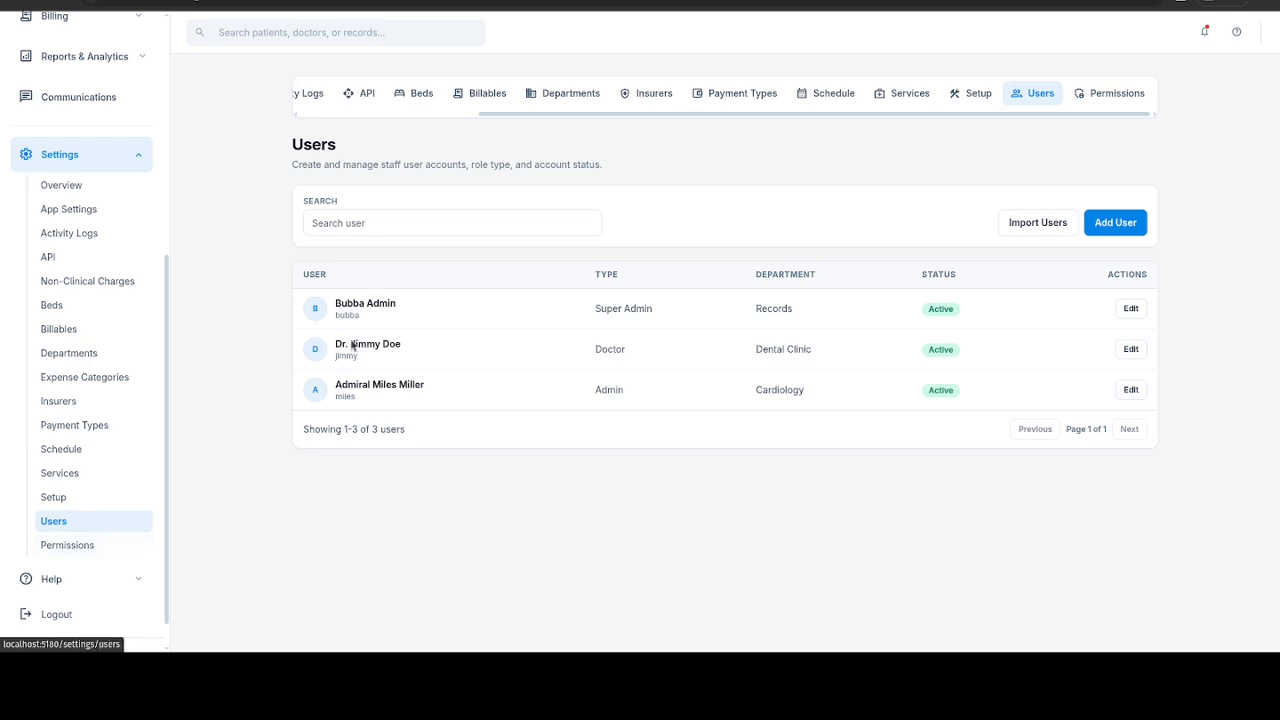
# Step: Sign in at the Provider Login page with the doctor's username and account password
pyautogui.hscroll(-3, 585, 100)
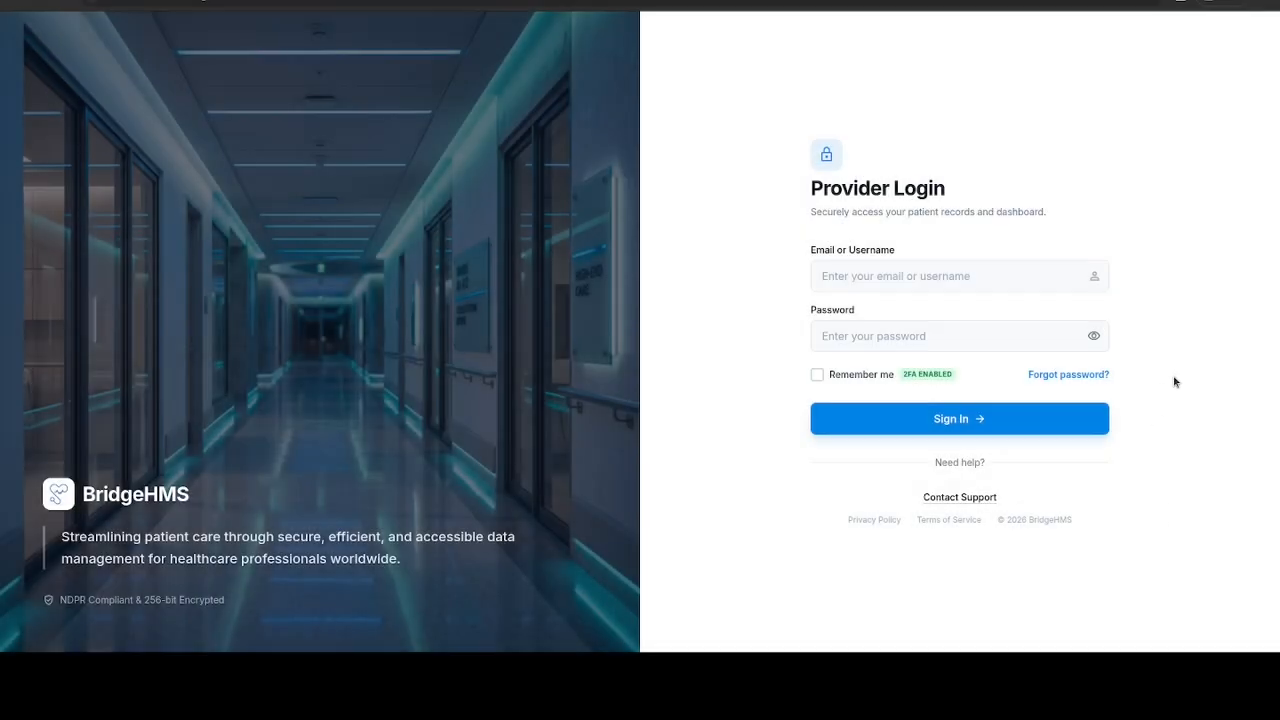
pyautogui.press('Tab')
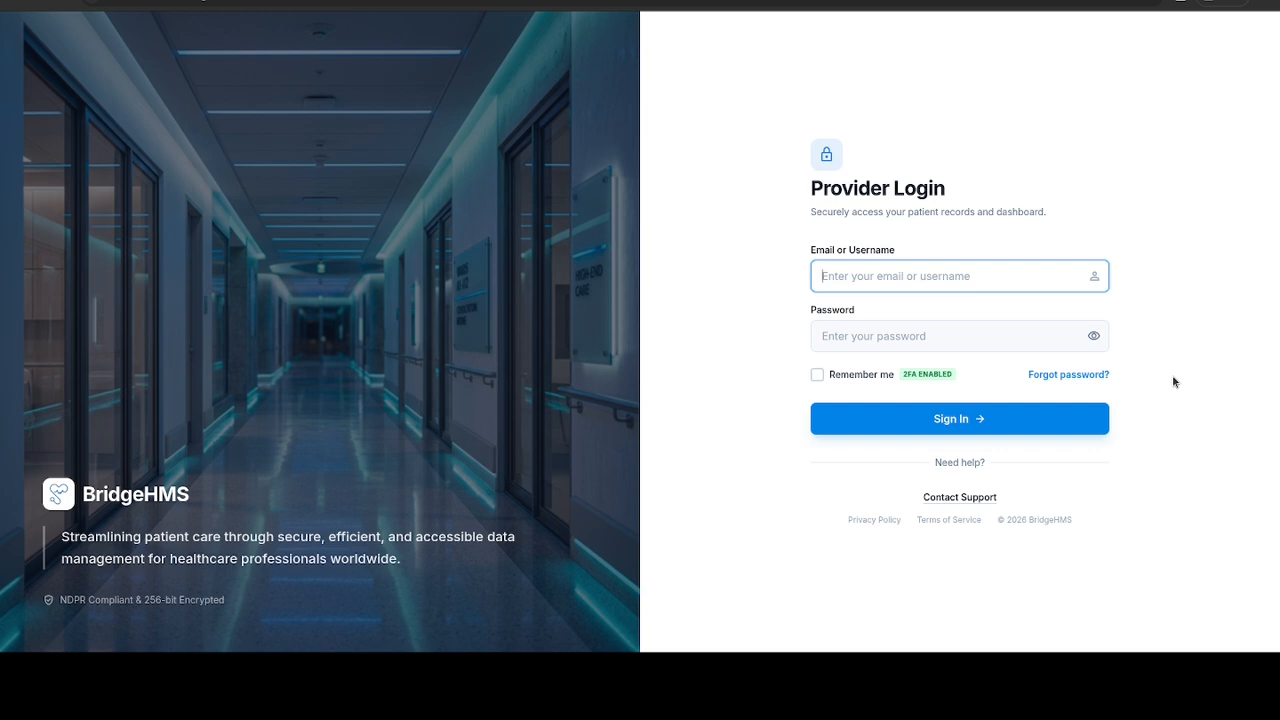
pyautogui.write('jimmy')
pyautogui.press('Tab')
pyautogui.write('********')
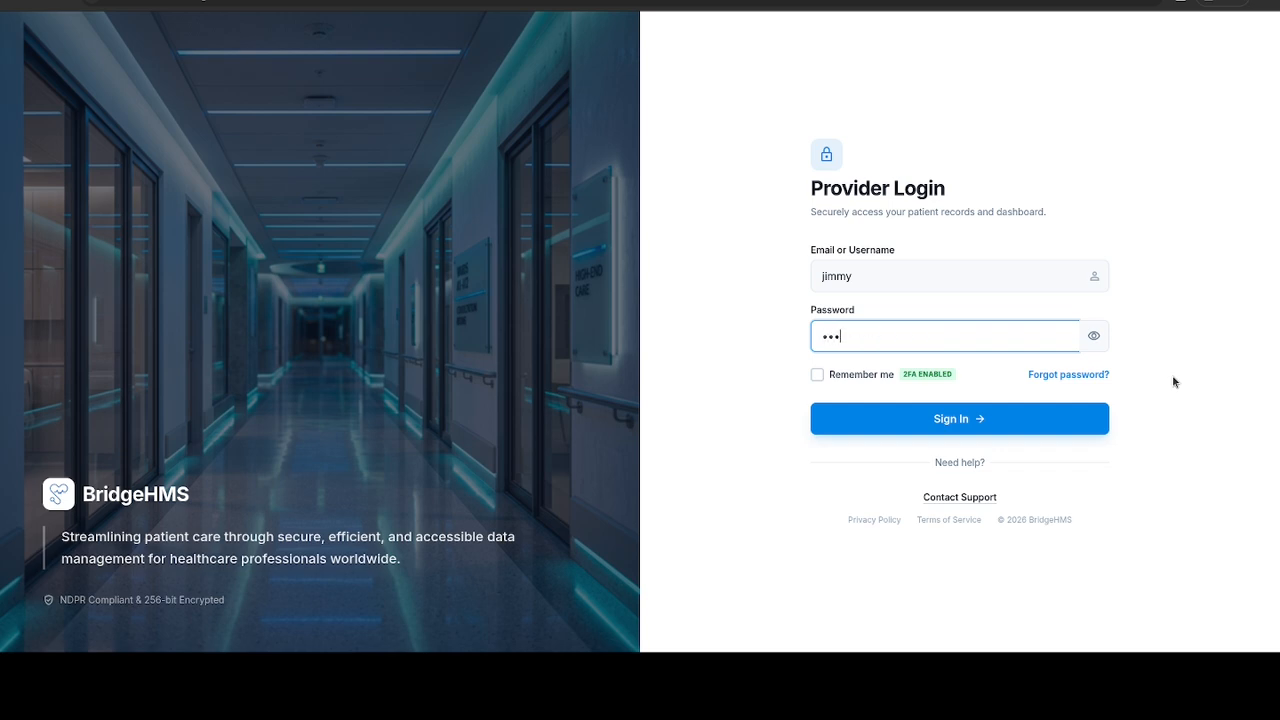
pyautogui.press('Return')
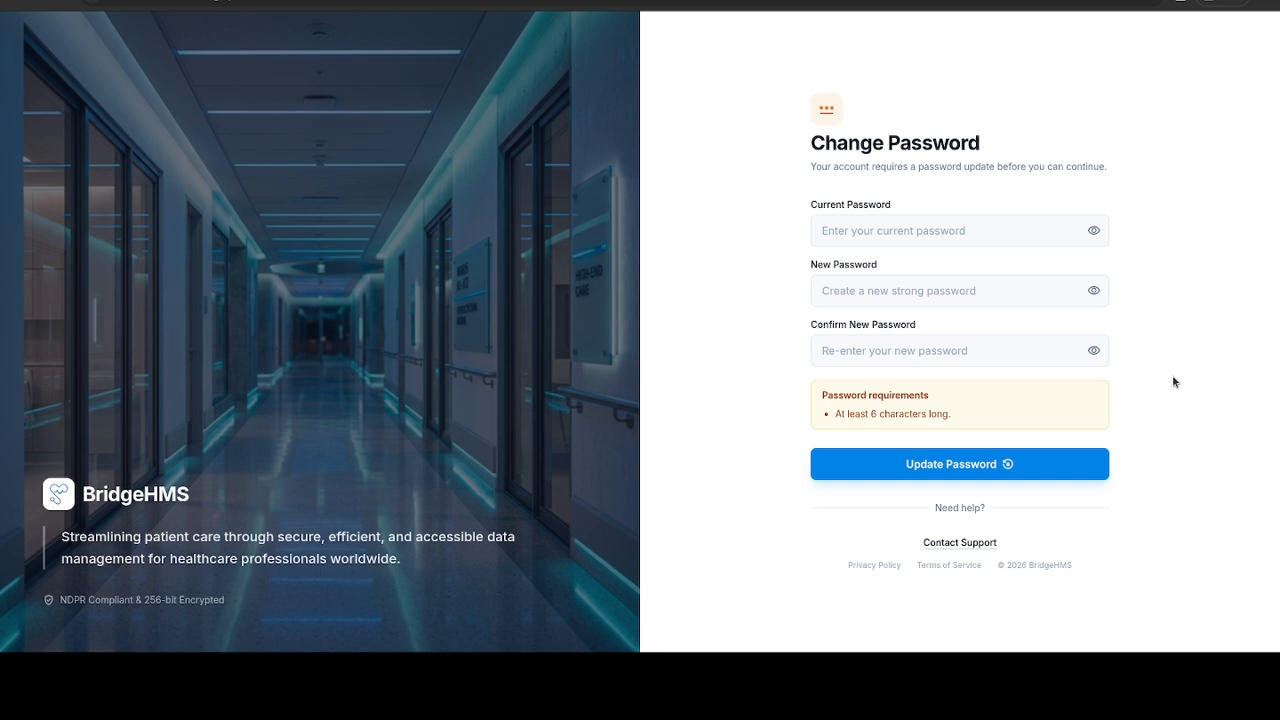
# Step: Update the doctor's password by entering the current password and the new password with its confirmation, and log out of the account
pyautogui.click(959, 231)
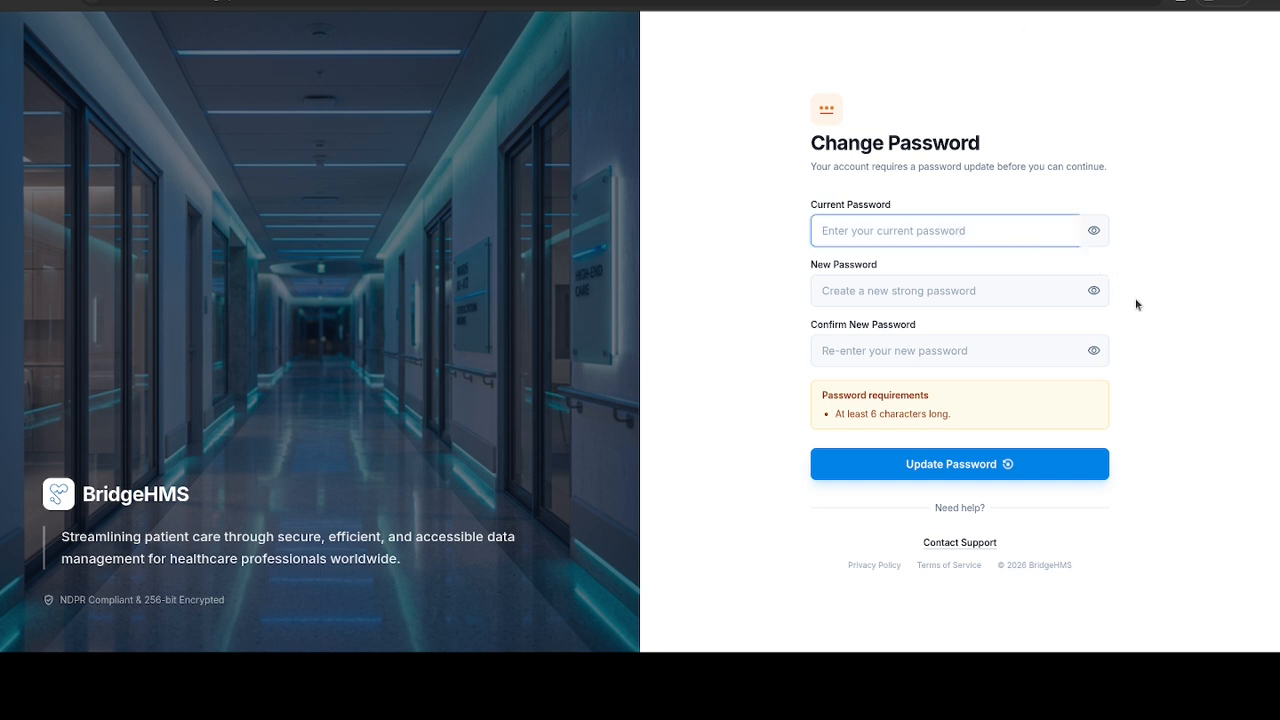
pyautogui.write('••••••••')
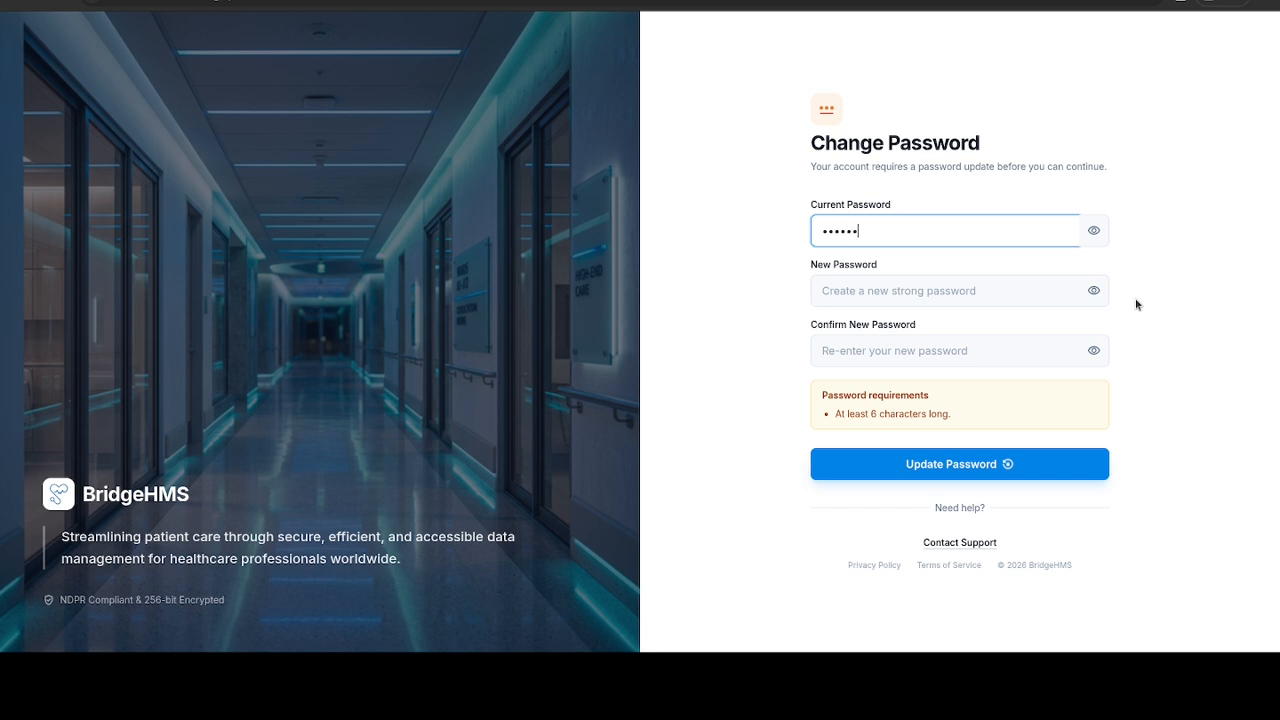
pyautogui.press('Tab')
pyautogui.write('••••••••••')
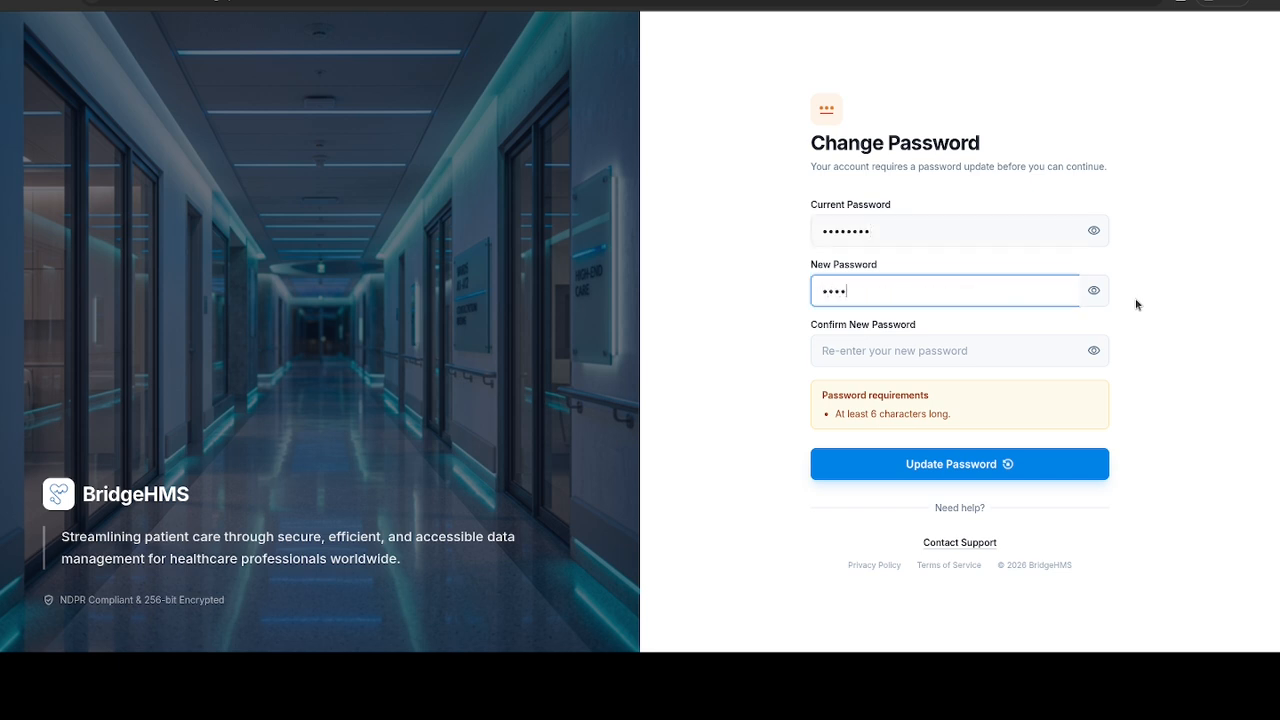
pyautogui.press('Tab')
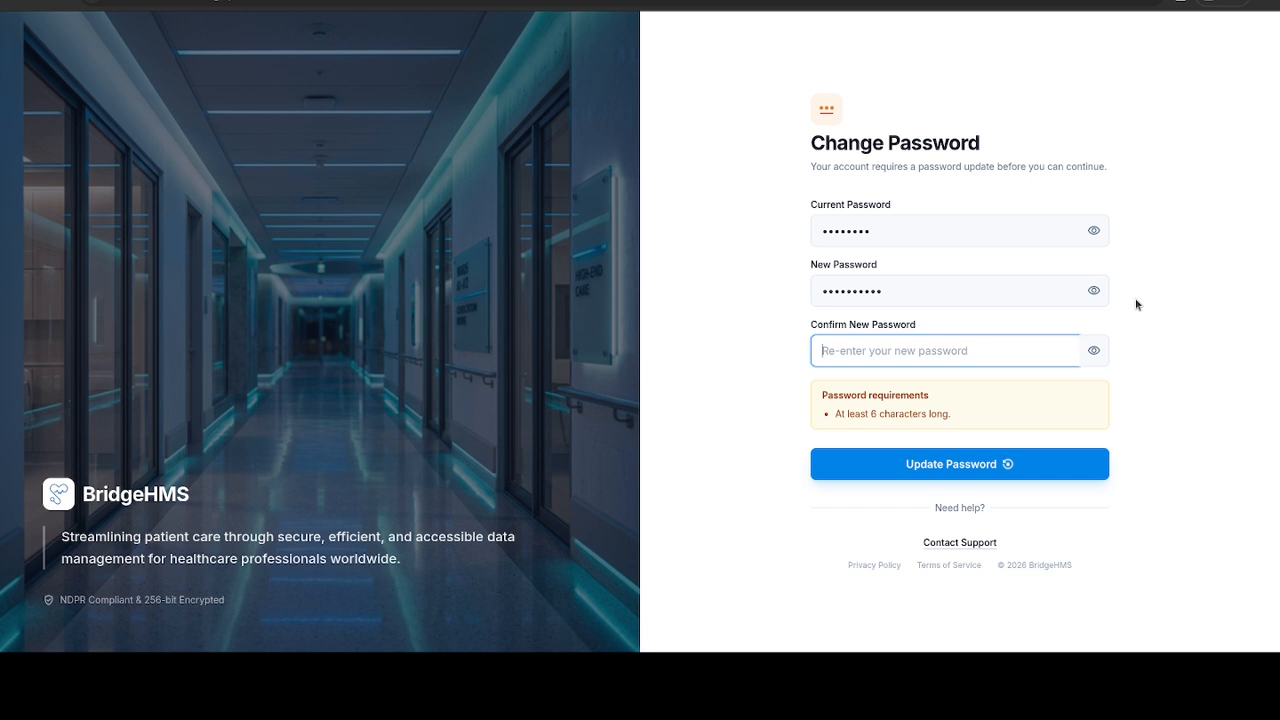
pyautogui.write('••••••••••')
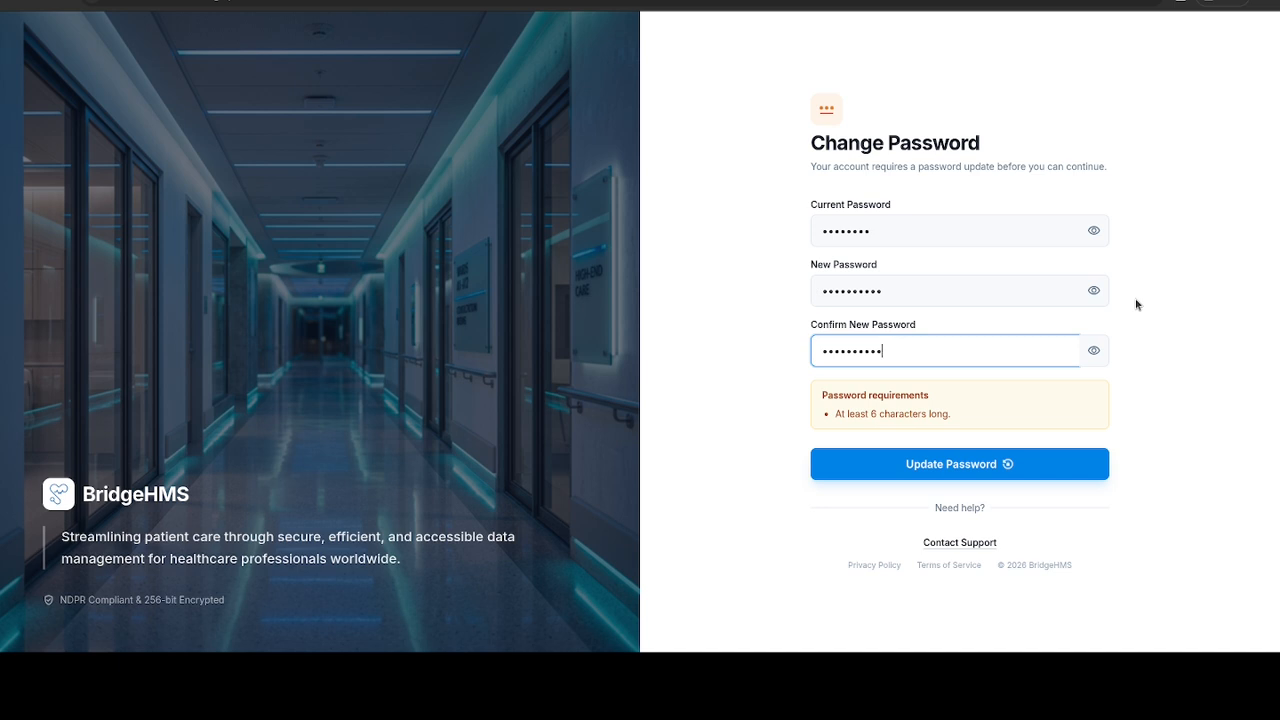
pyautogui.click(1000, 463)
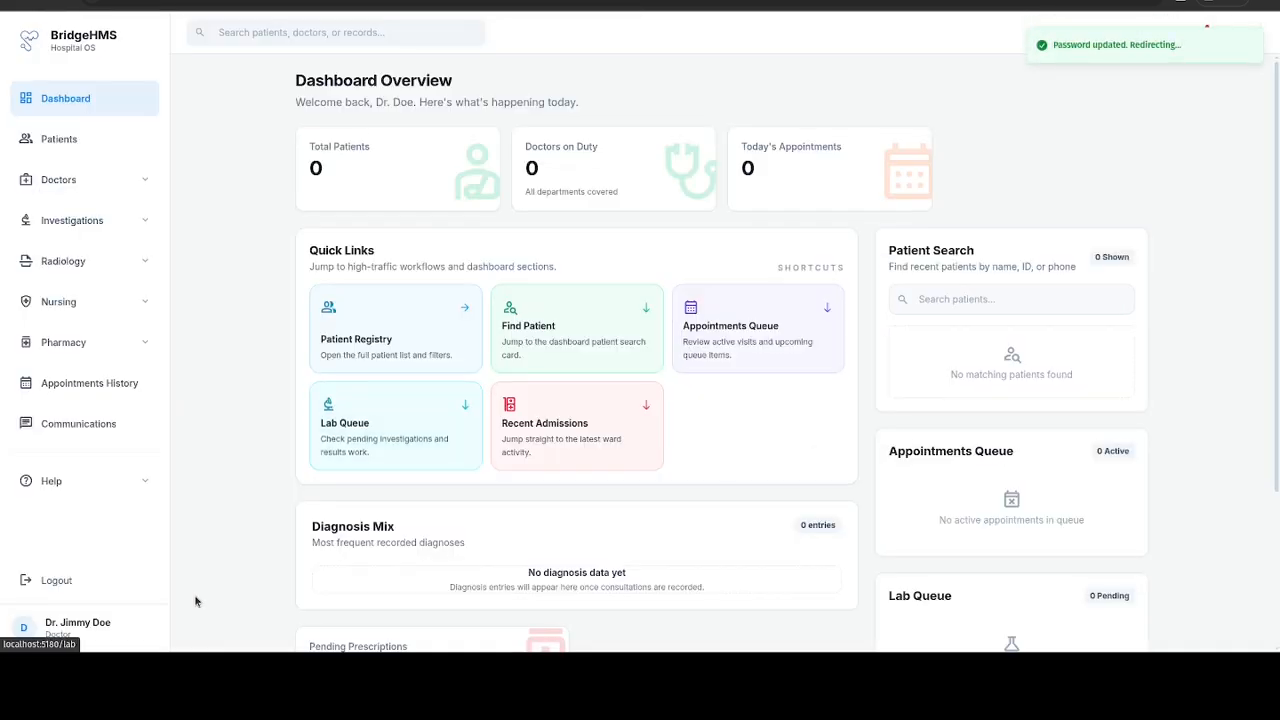
pyautogui.click(95, 581)
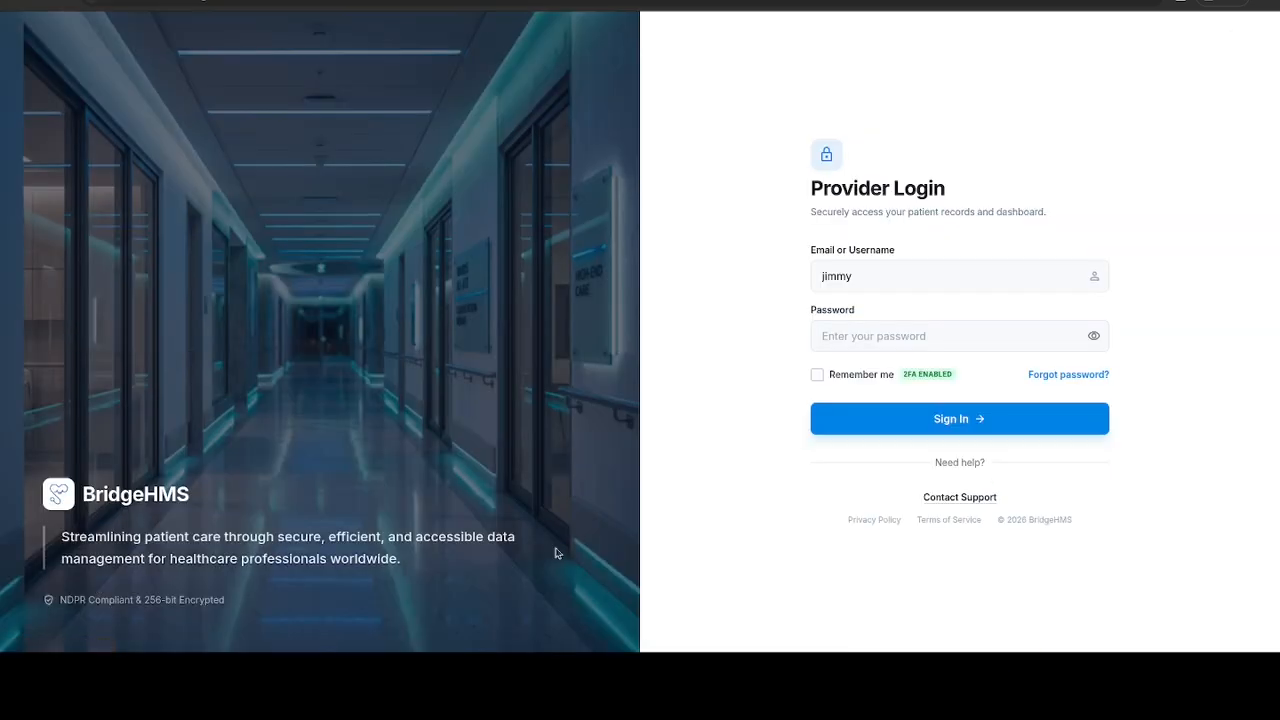